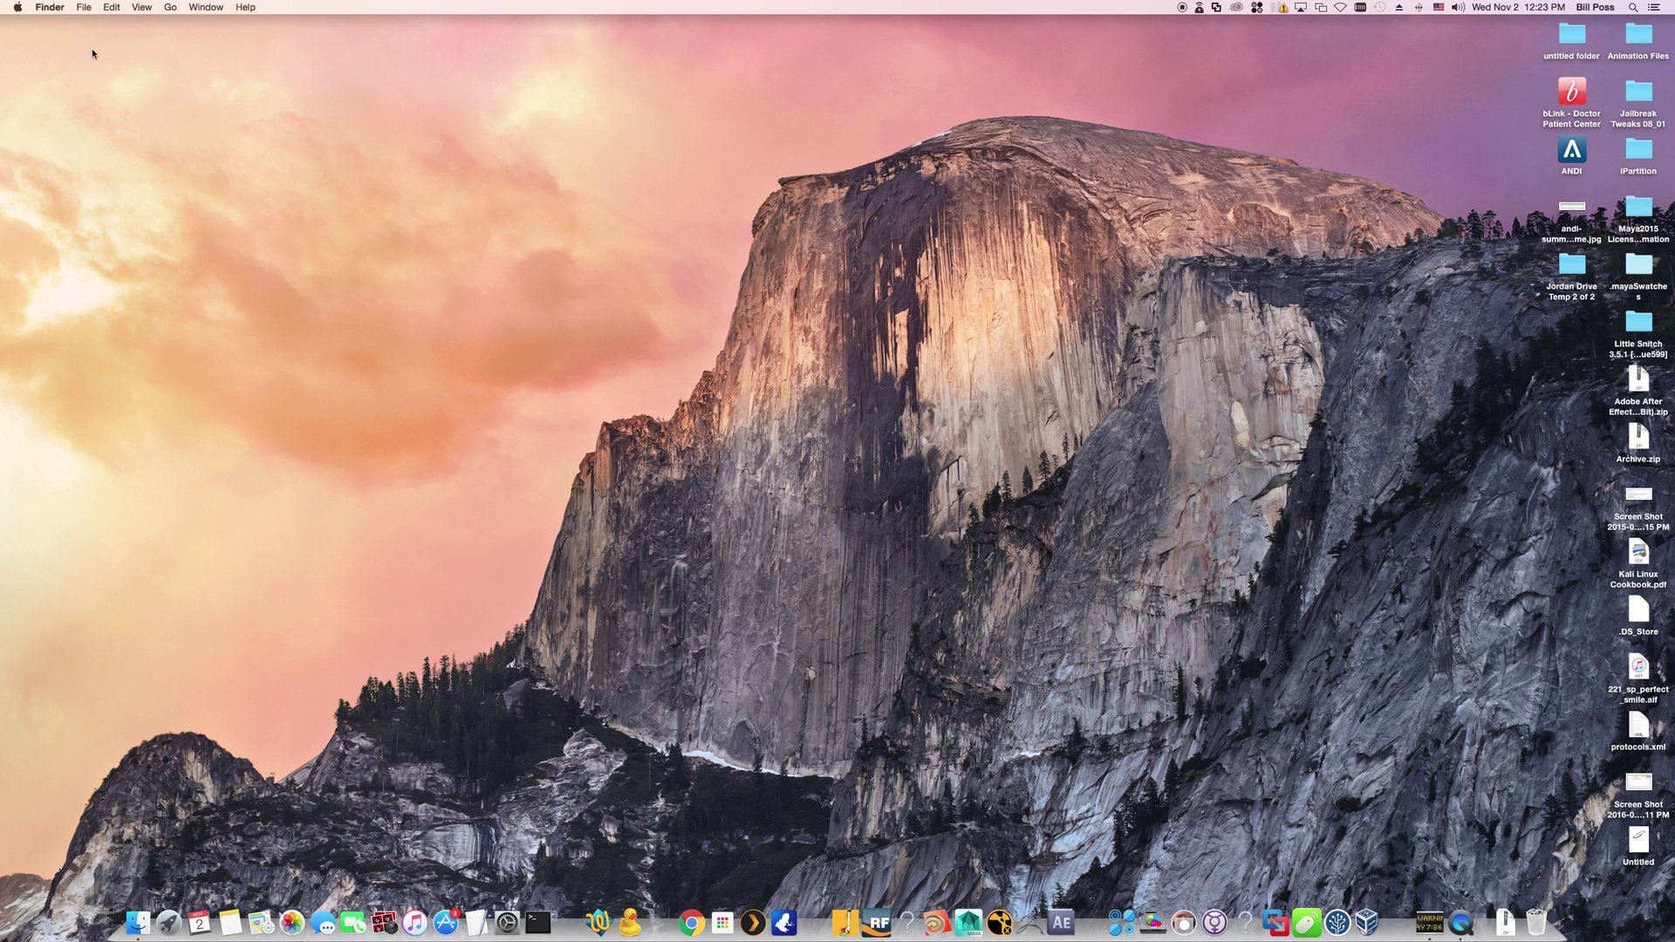
Unlock Security & Privacy with the admin password, allow apps from Anywhere, then close System Preferences
click(17, 8)
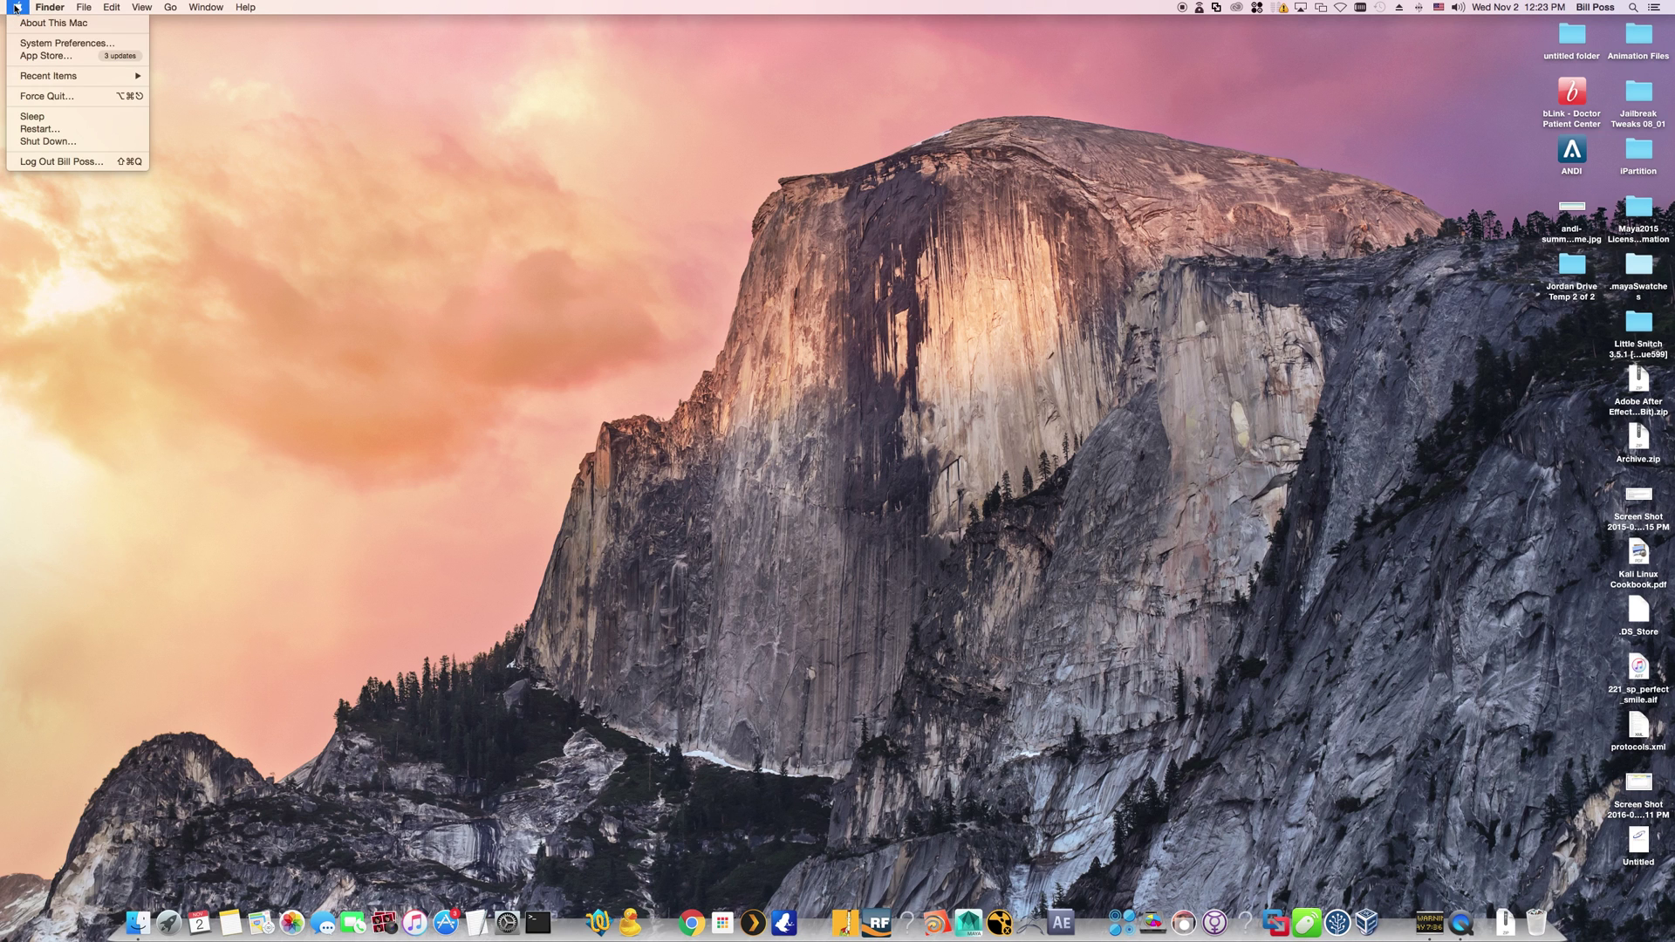
click(76, 44)
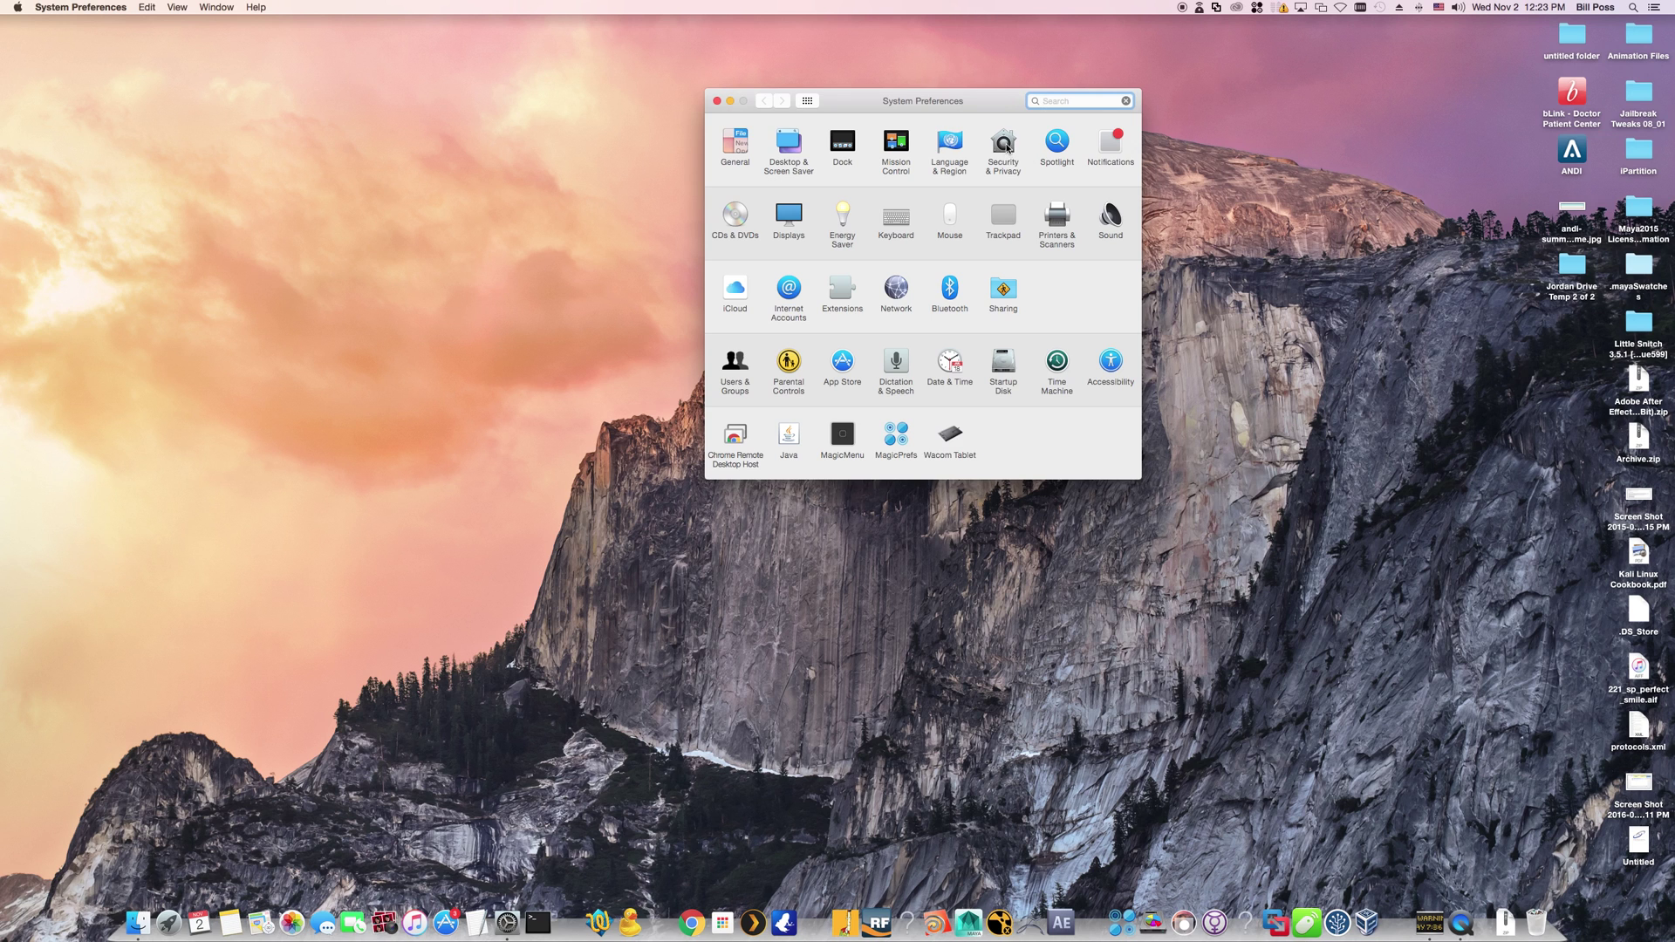
click(1007, 147)
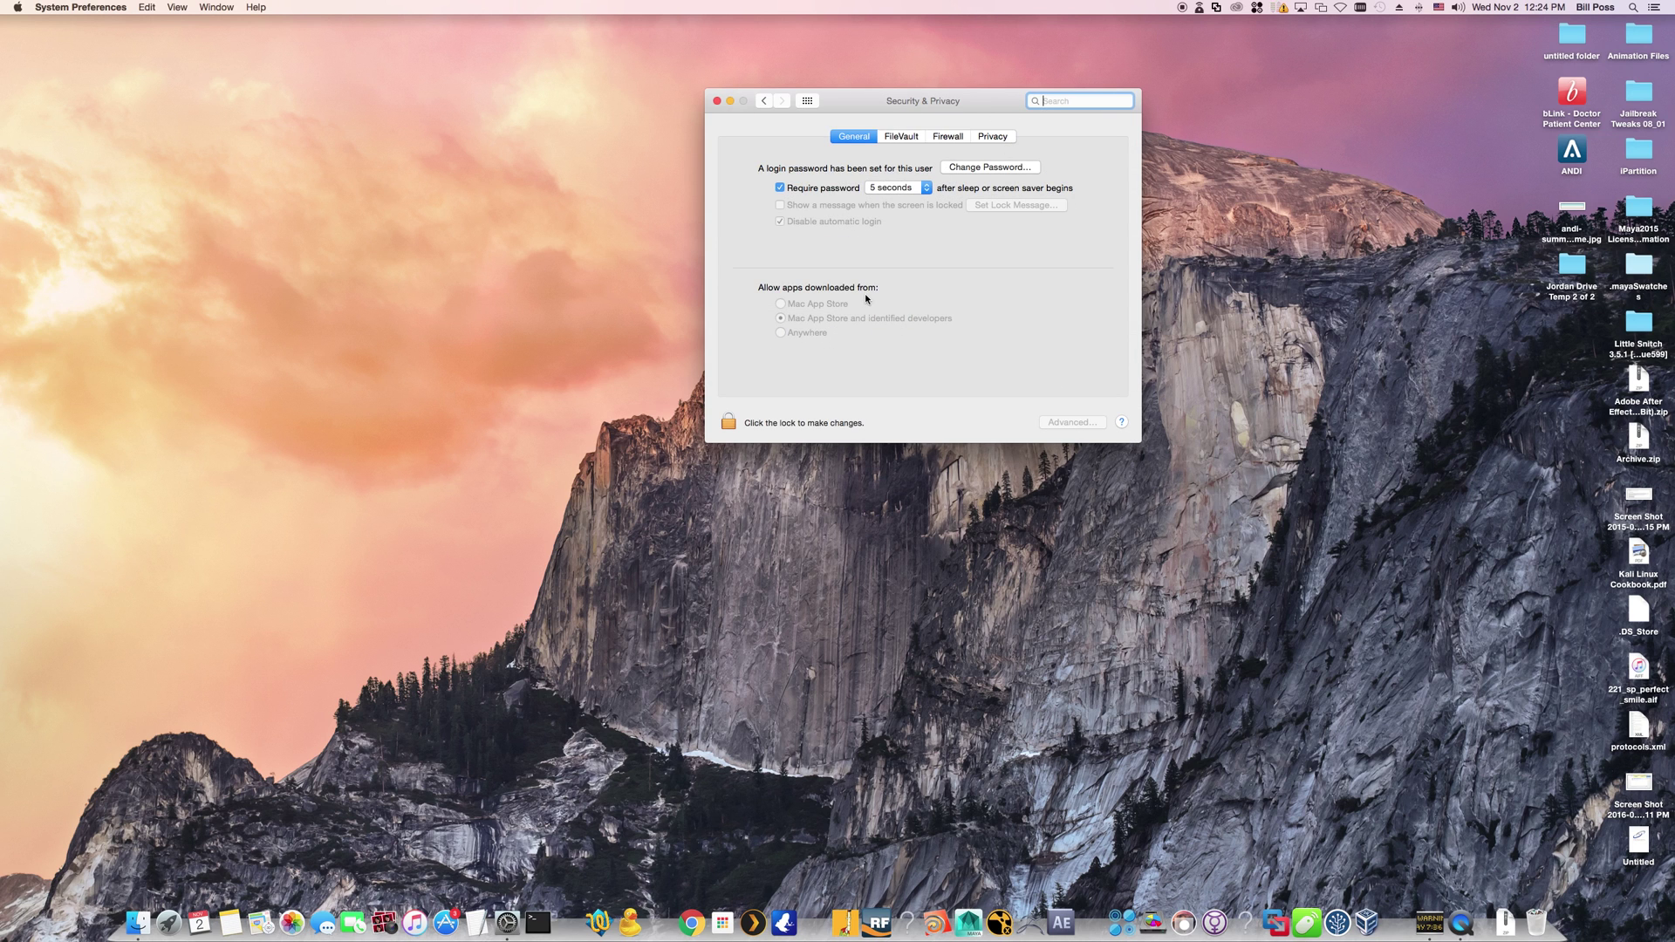
click(778, 425)
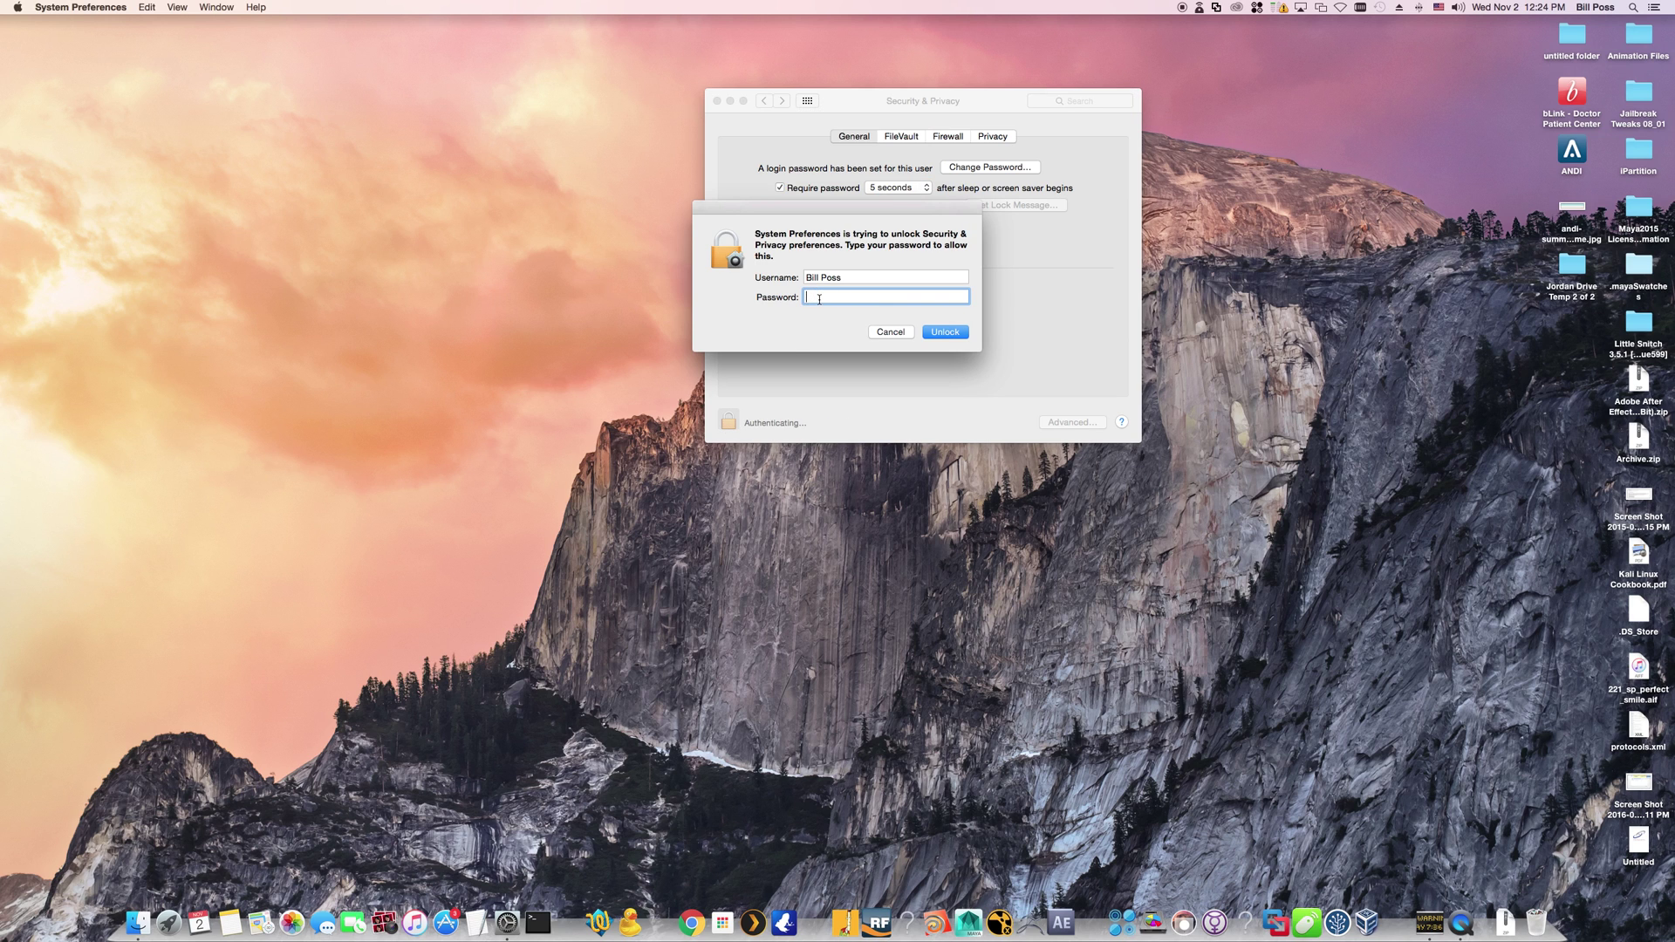
text(••••••••••)
click(947, 335)
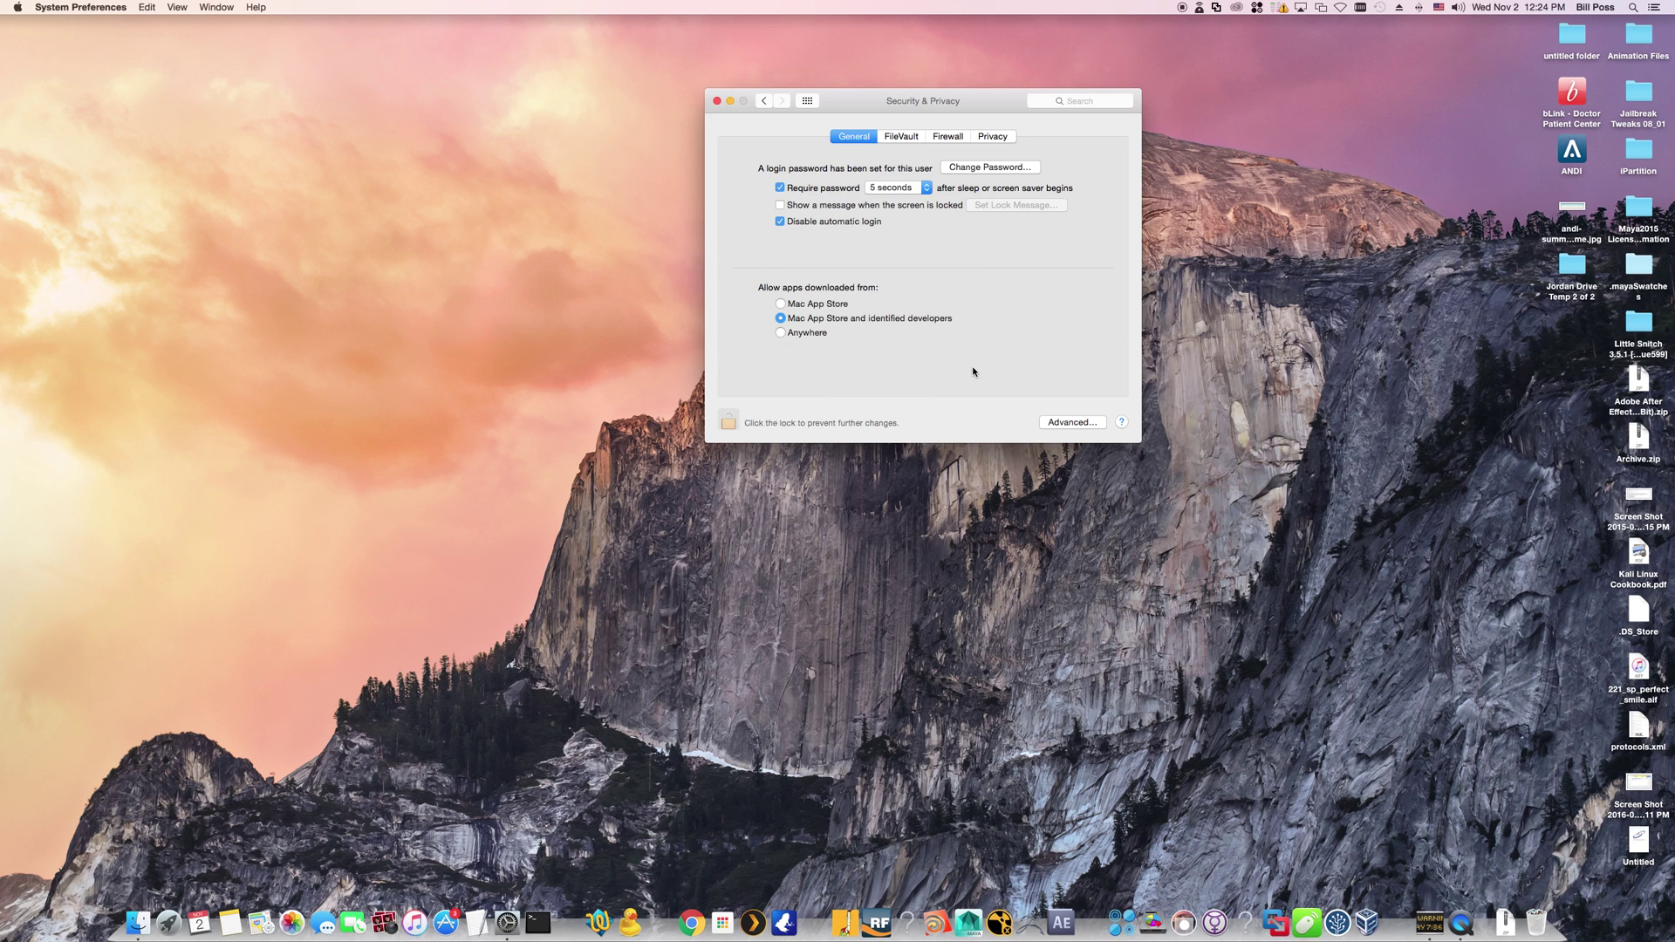
click(799, 334)
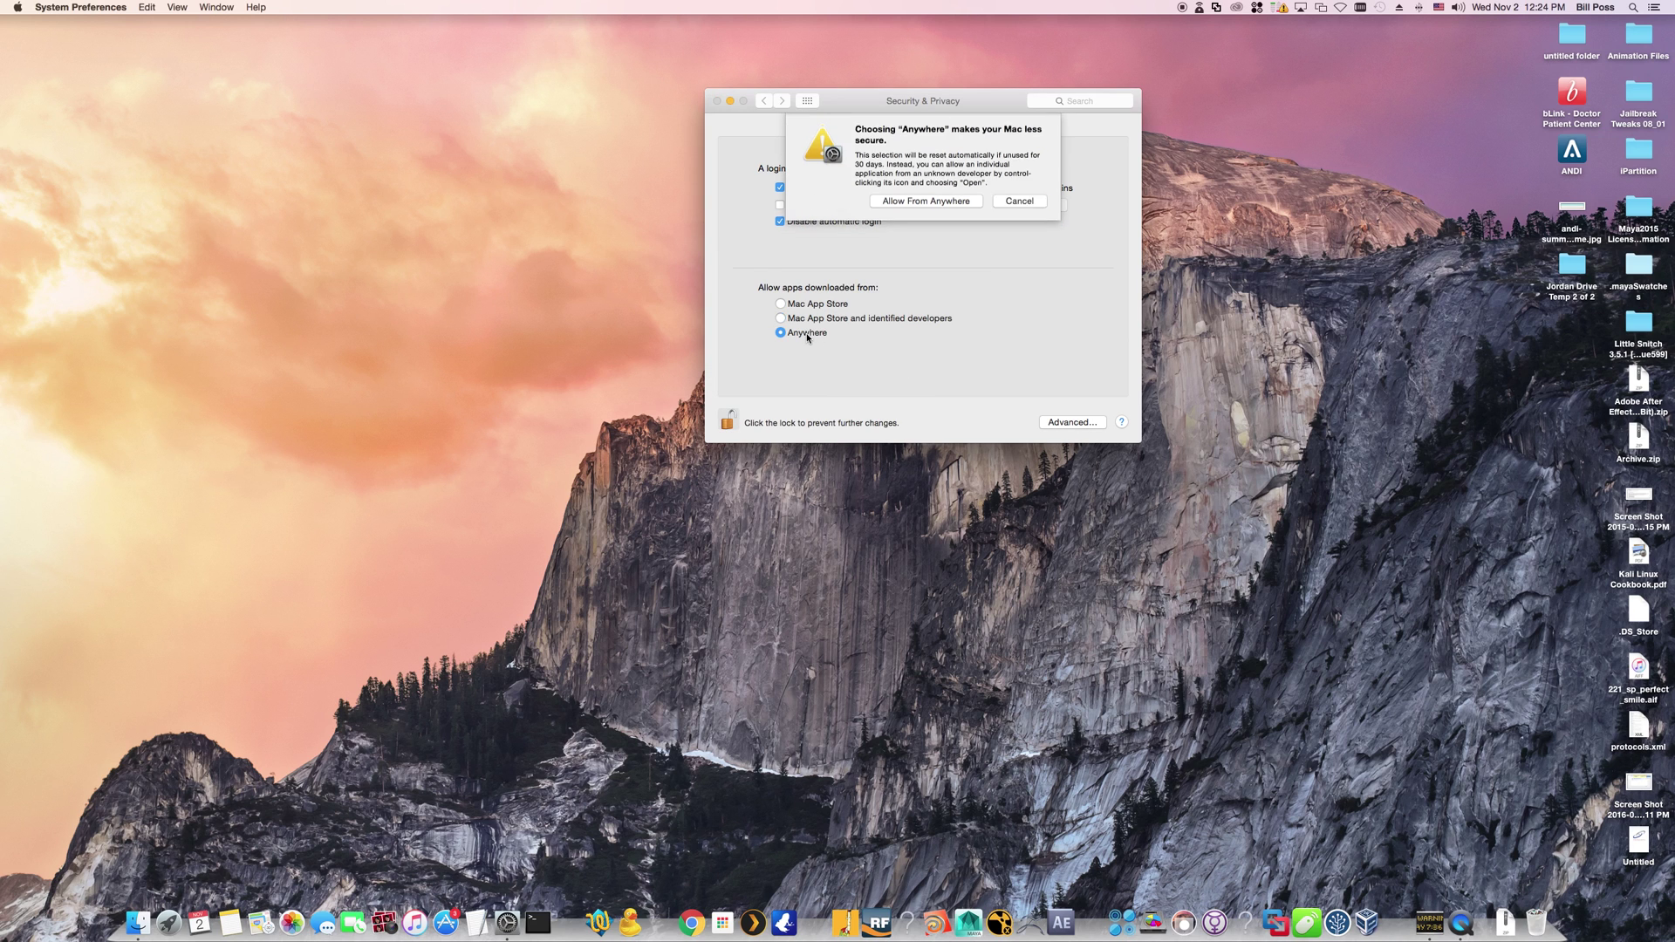
click(925, 201)
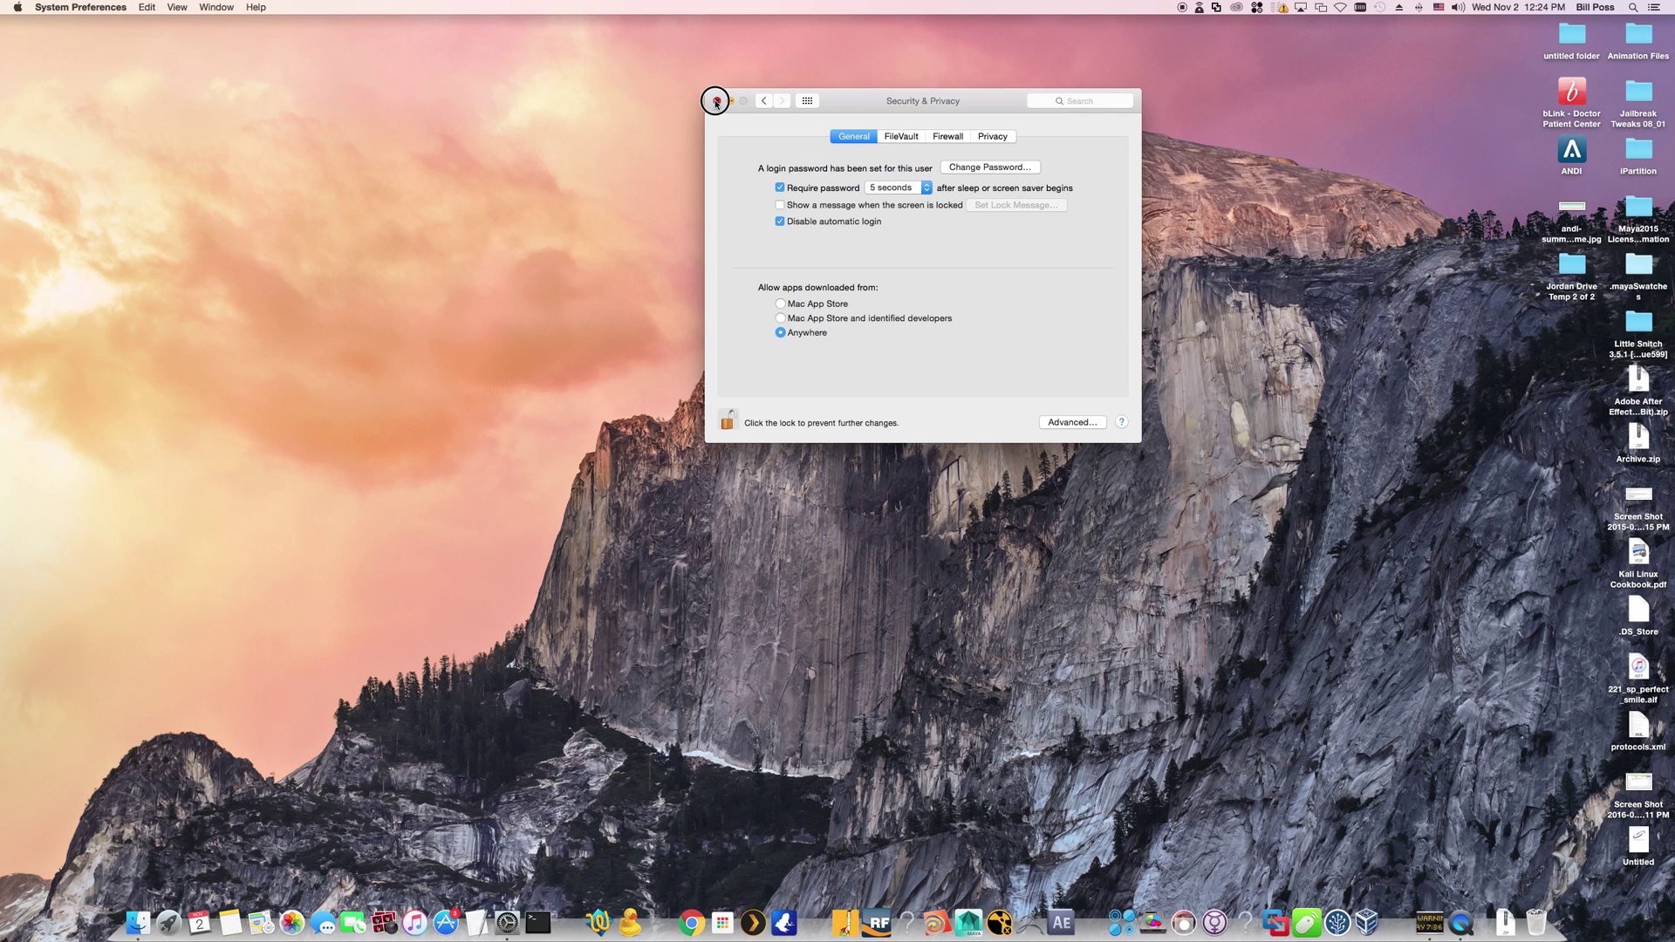
click(716, 101)
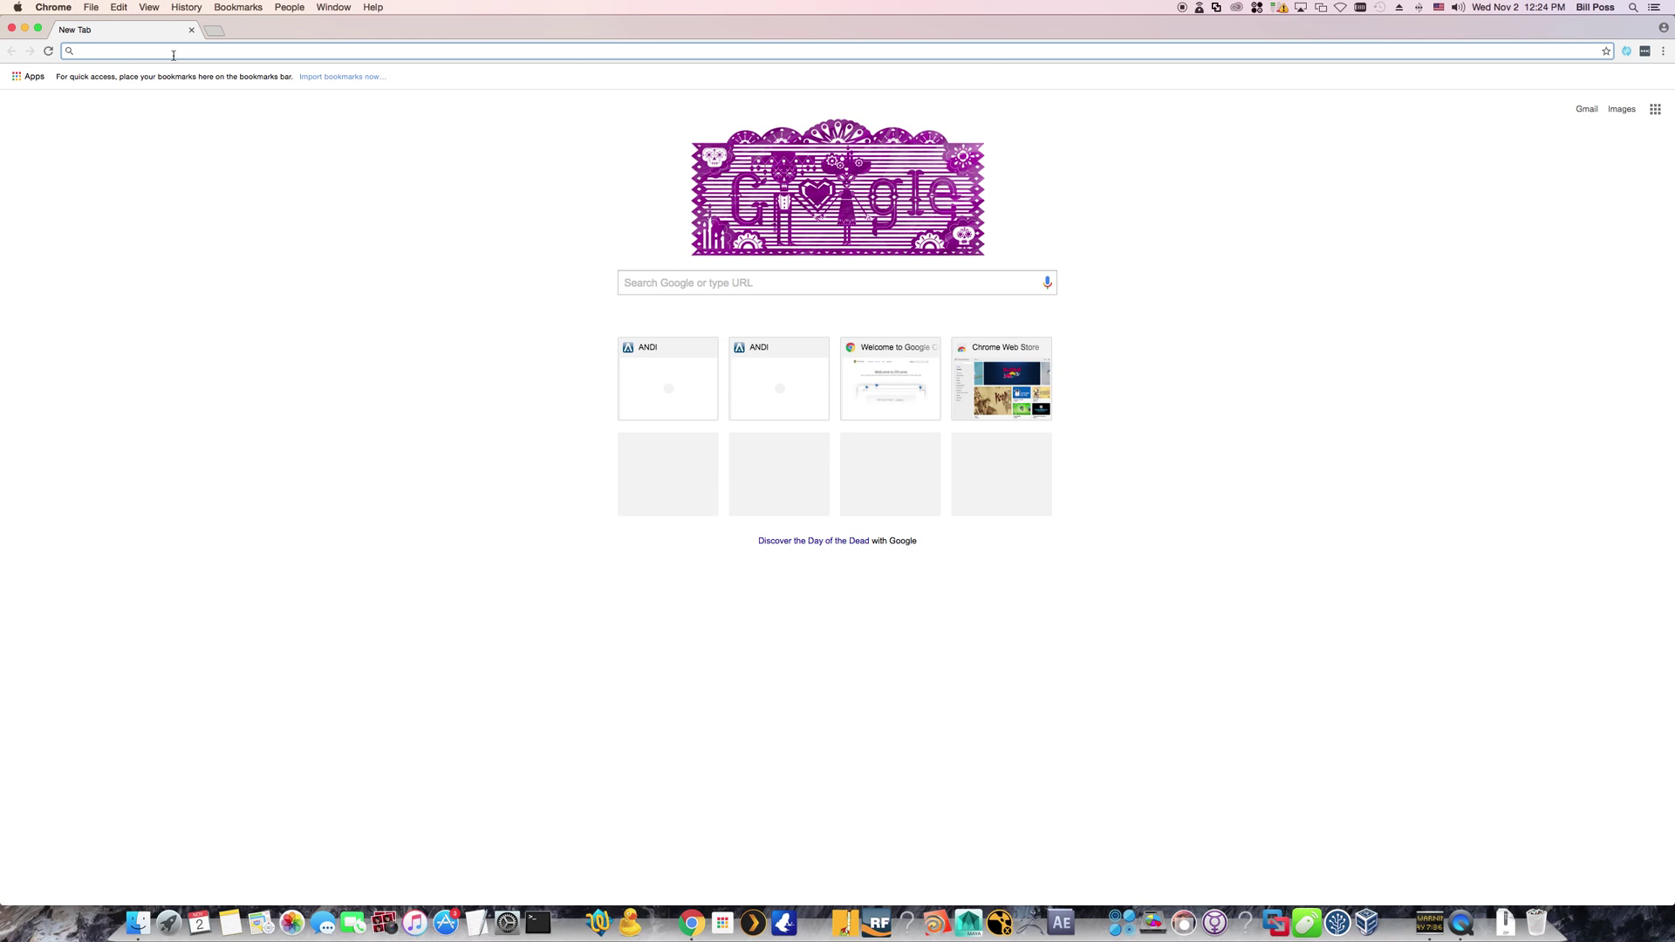
text(www.a)
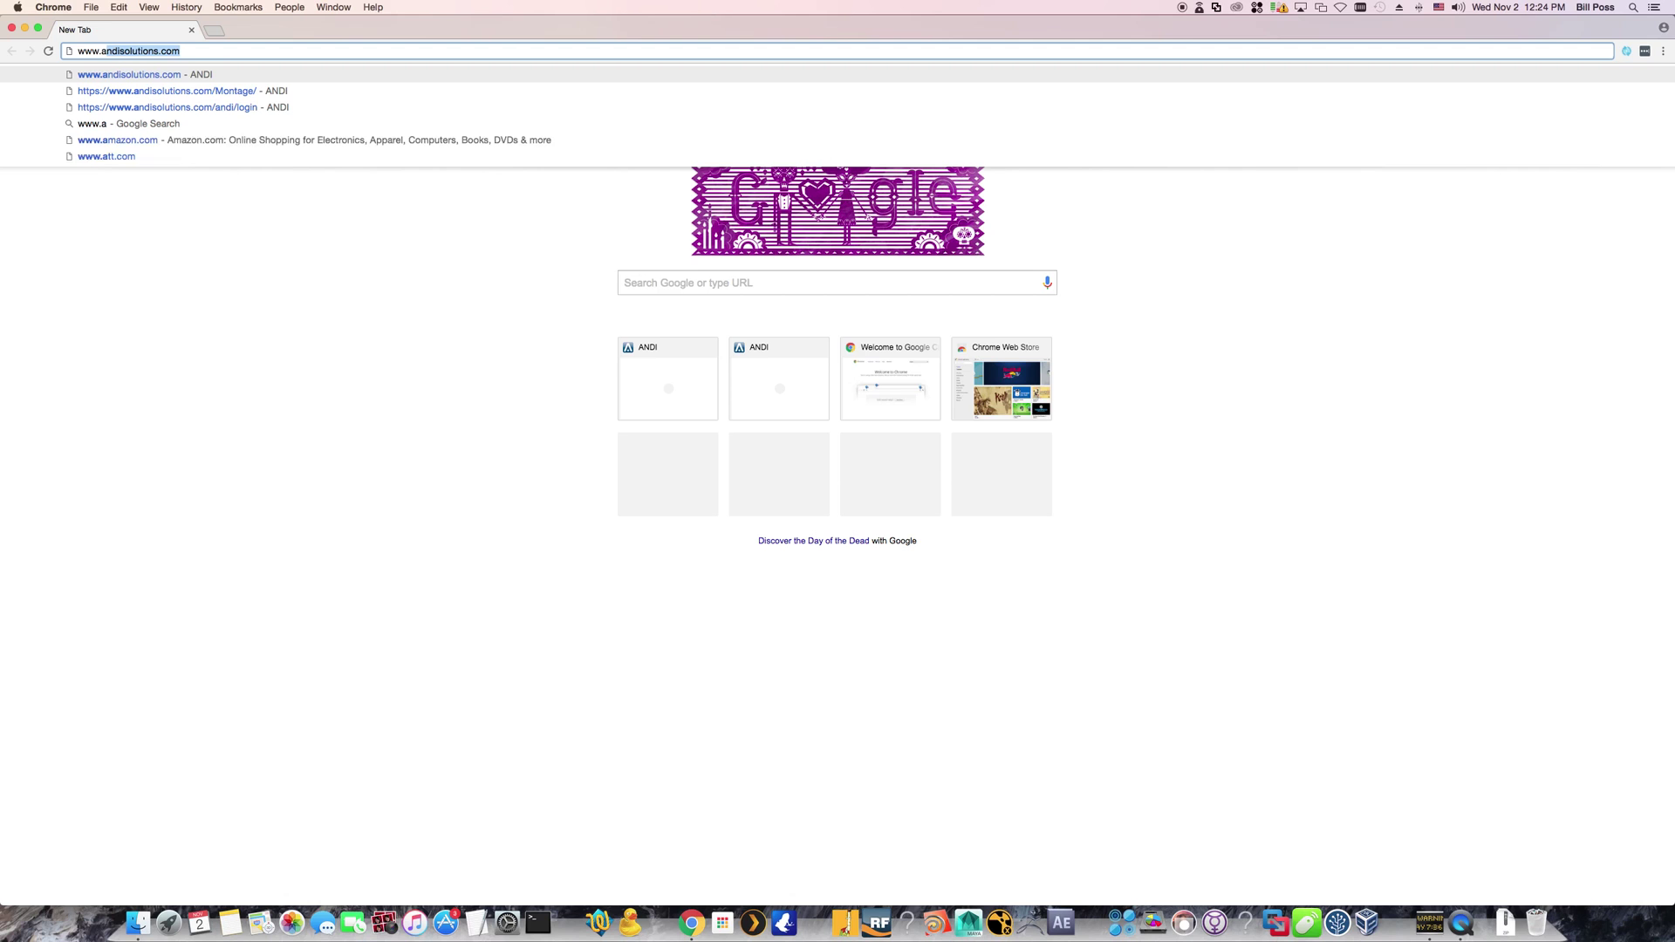
text(nd)
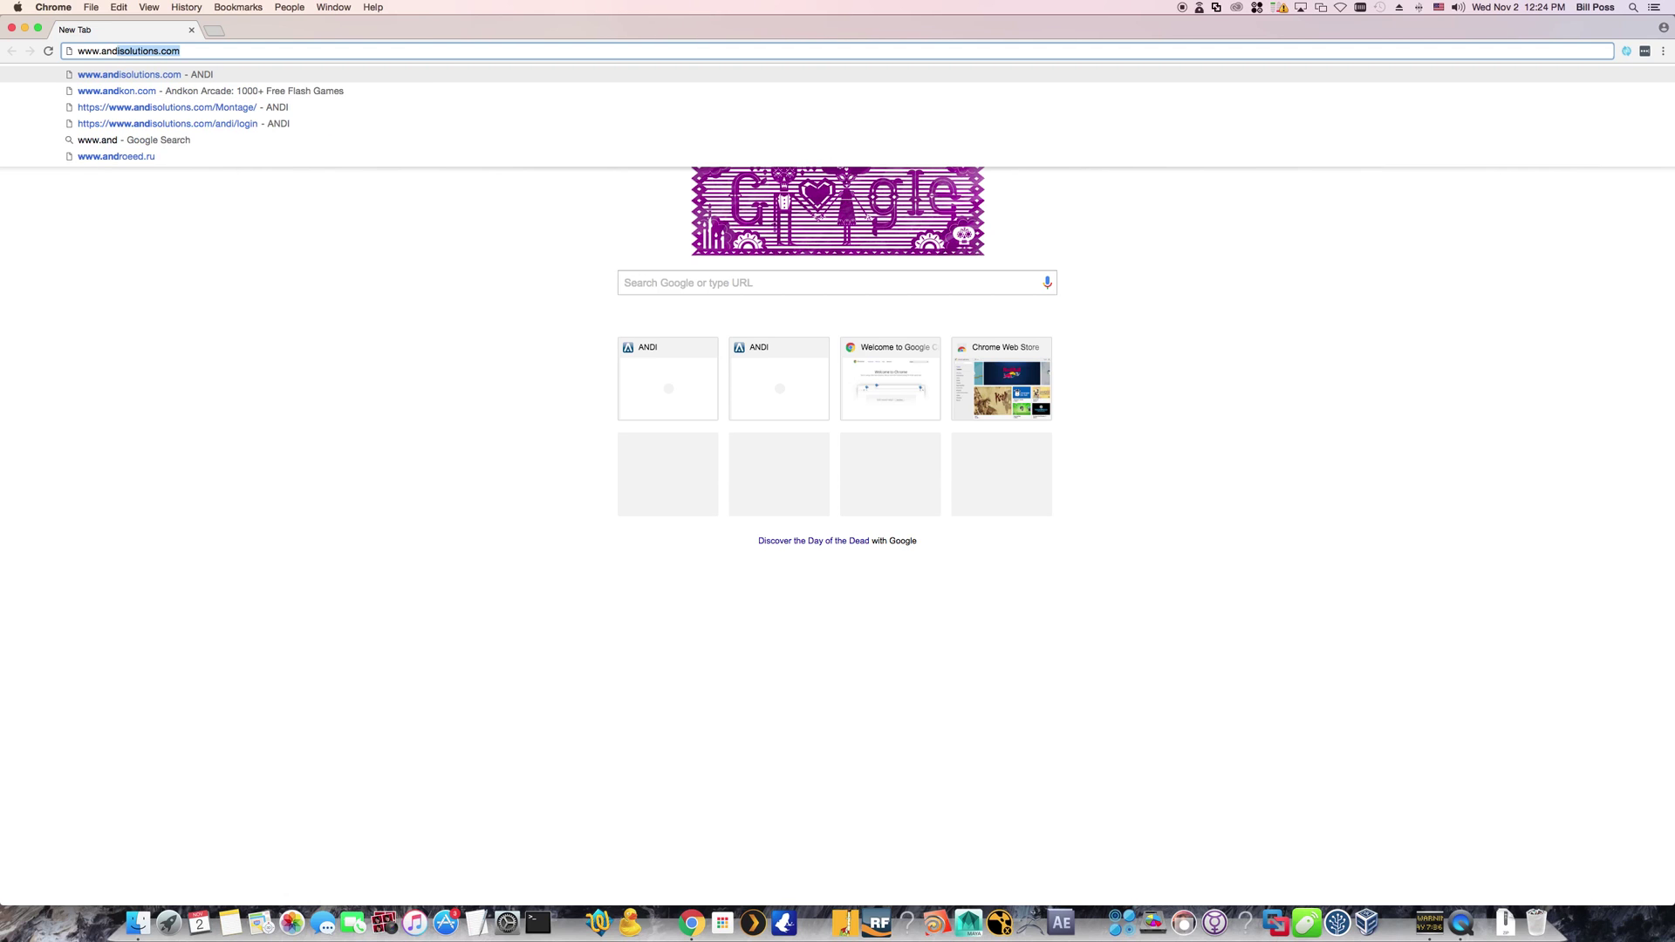
text(isolutions.com)
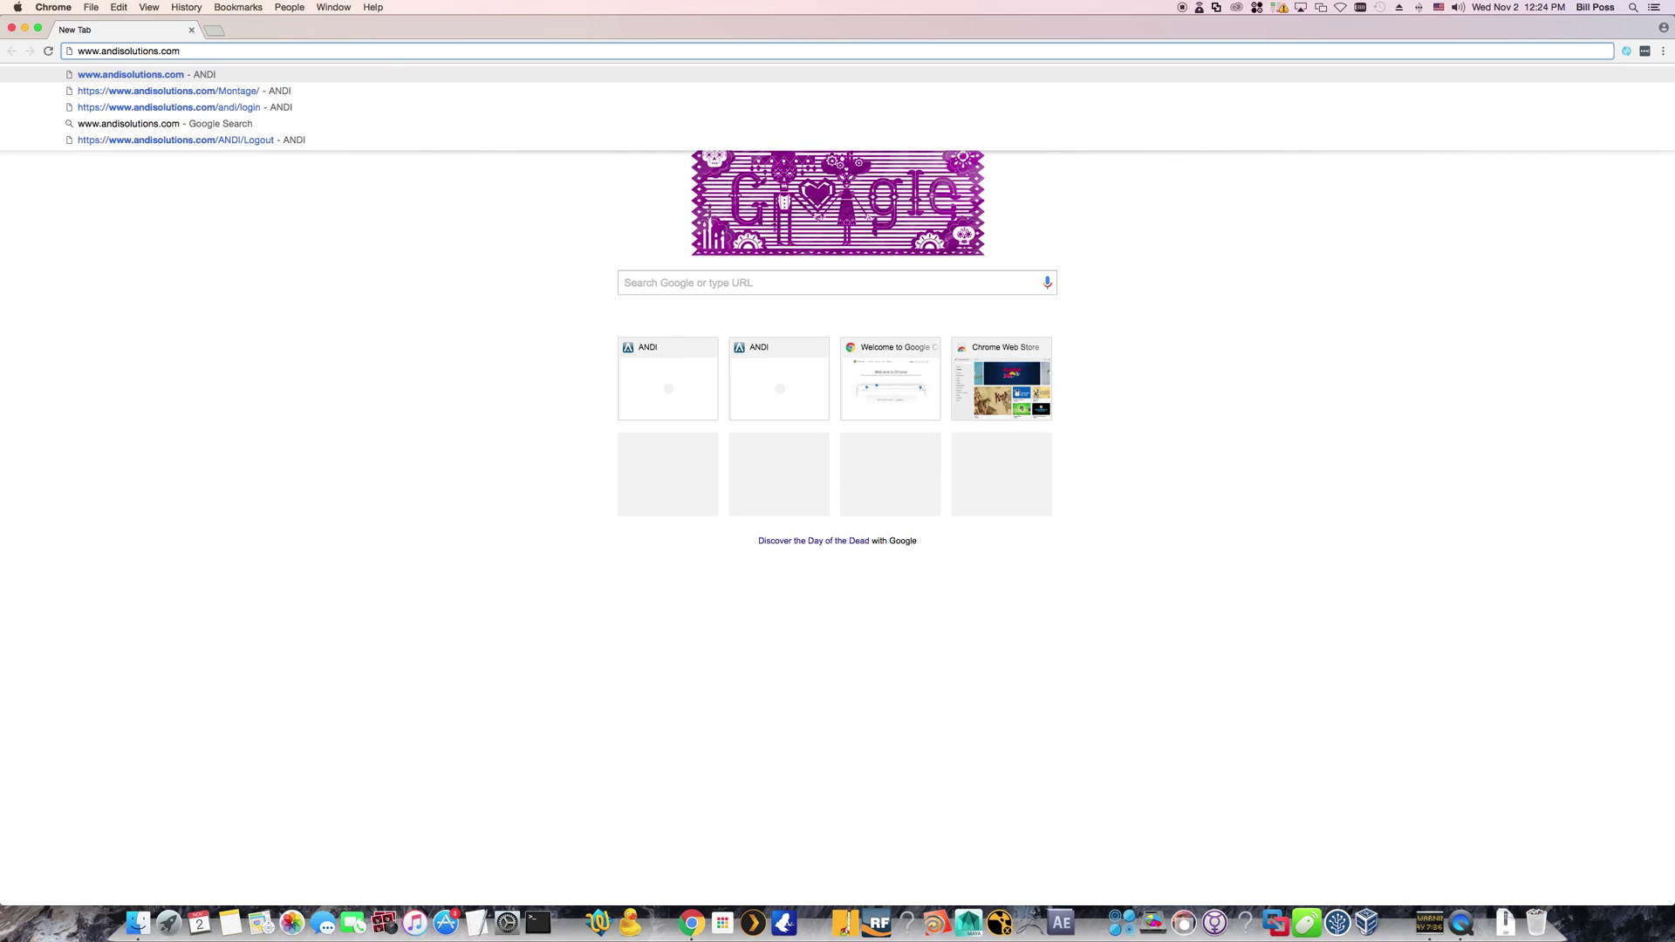
key(Return)
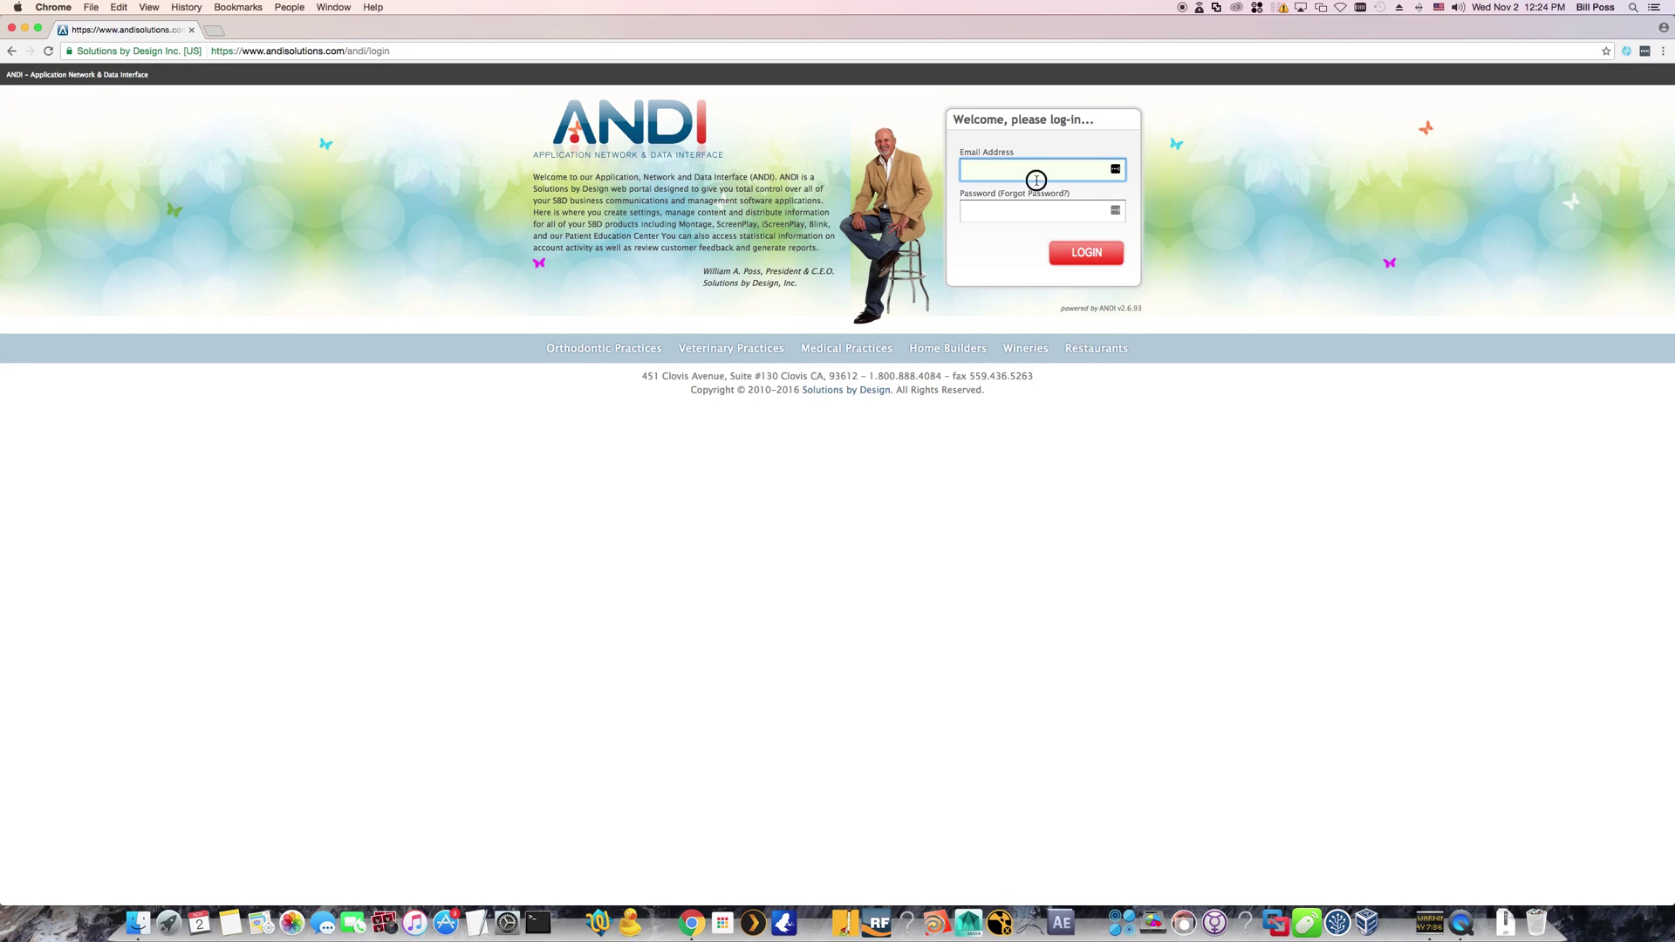
Log in to ANDI with the account's email address and password, correcting a typo in the email
click(1028, 169)
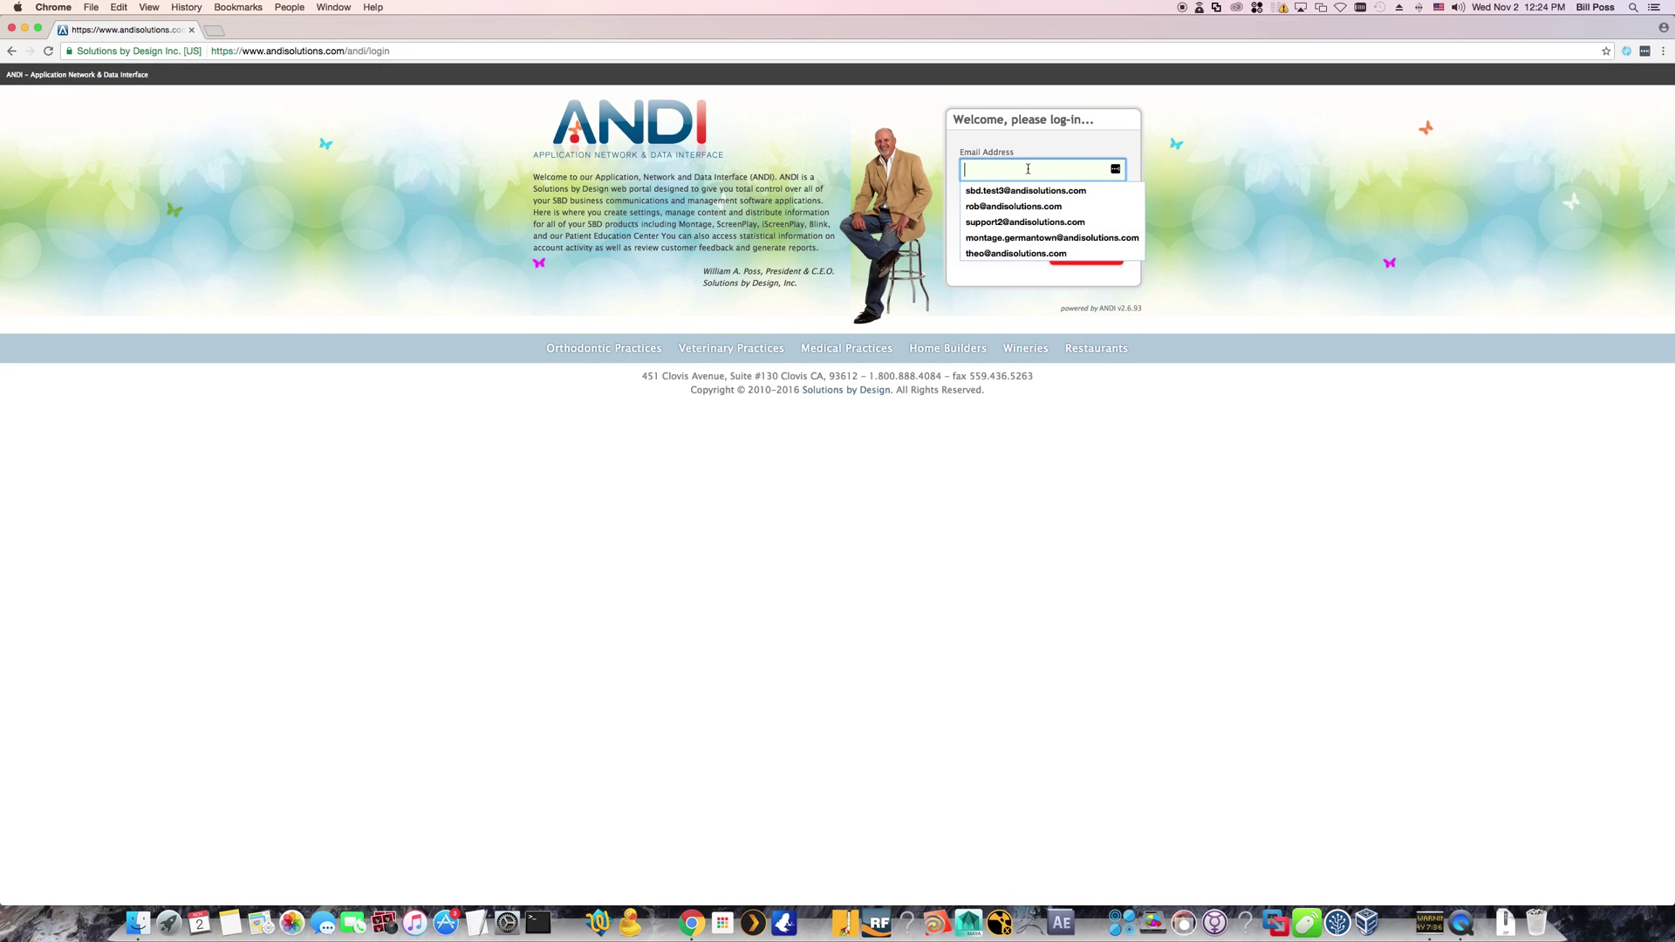
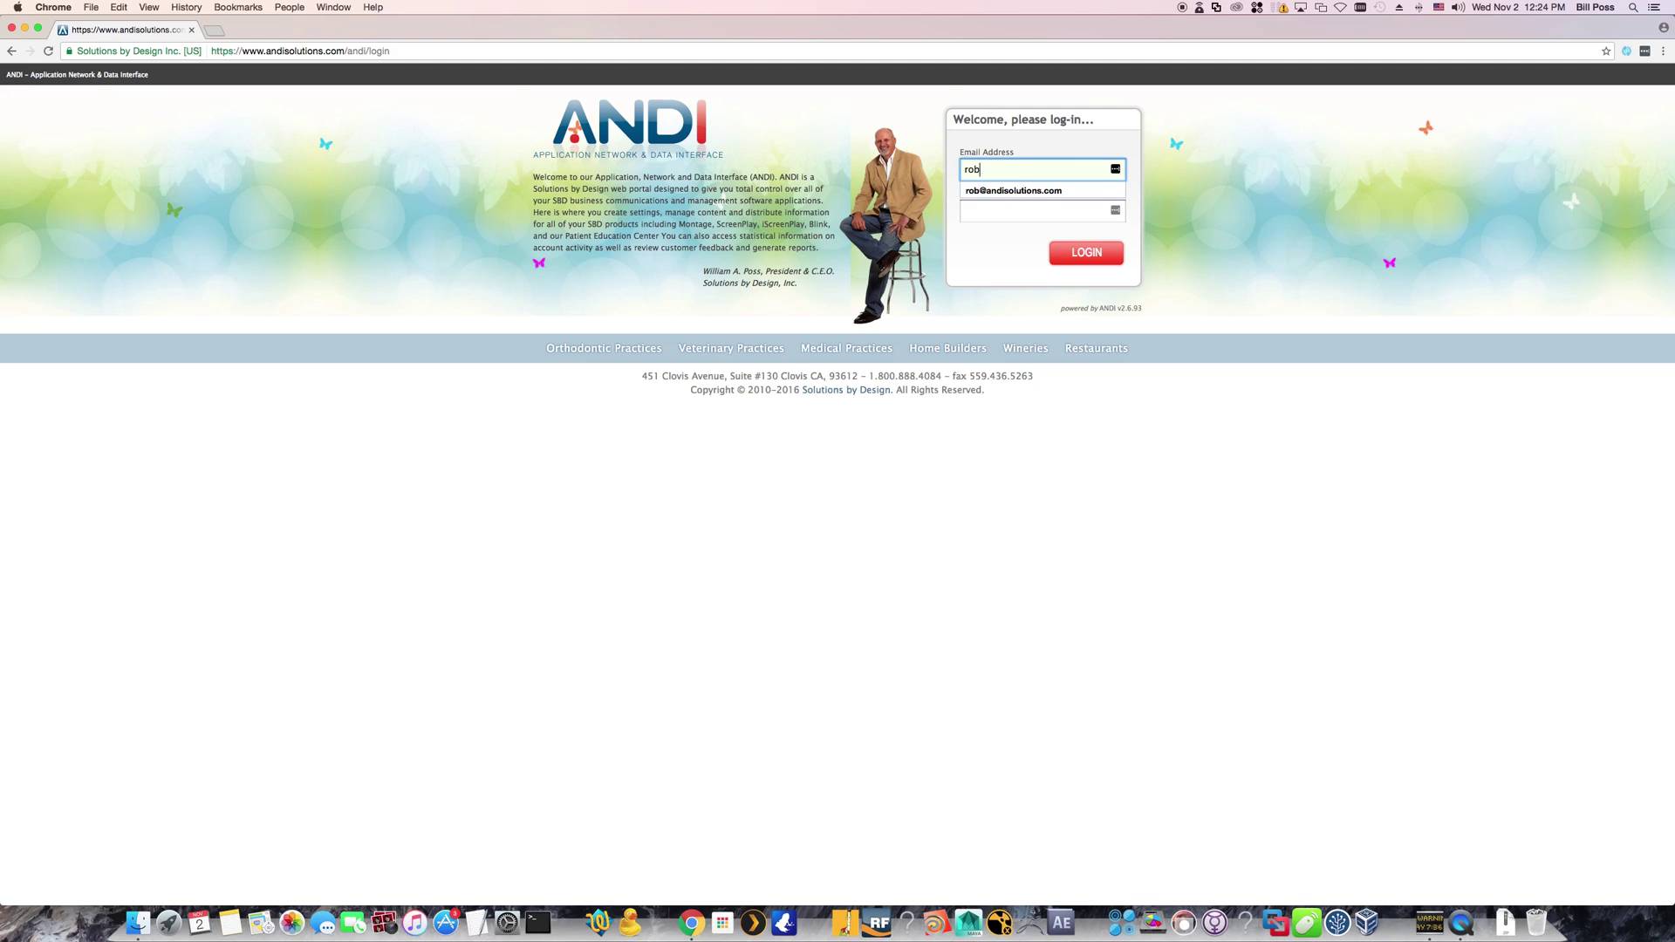
key(Tab)
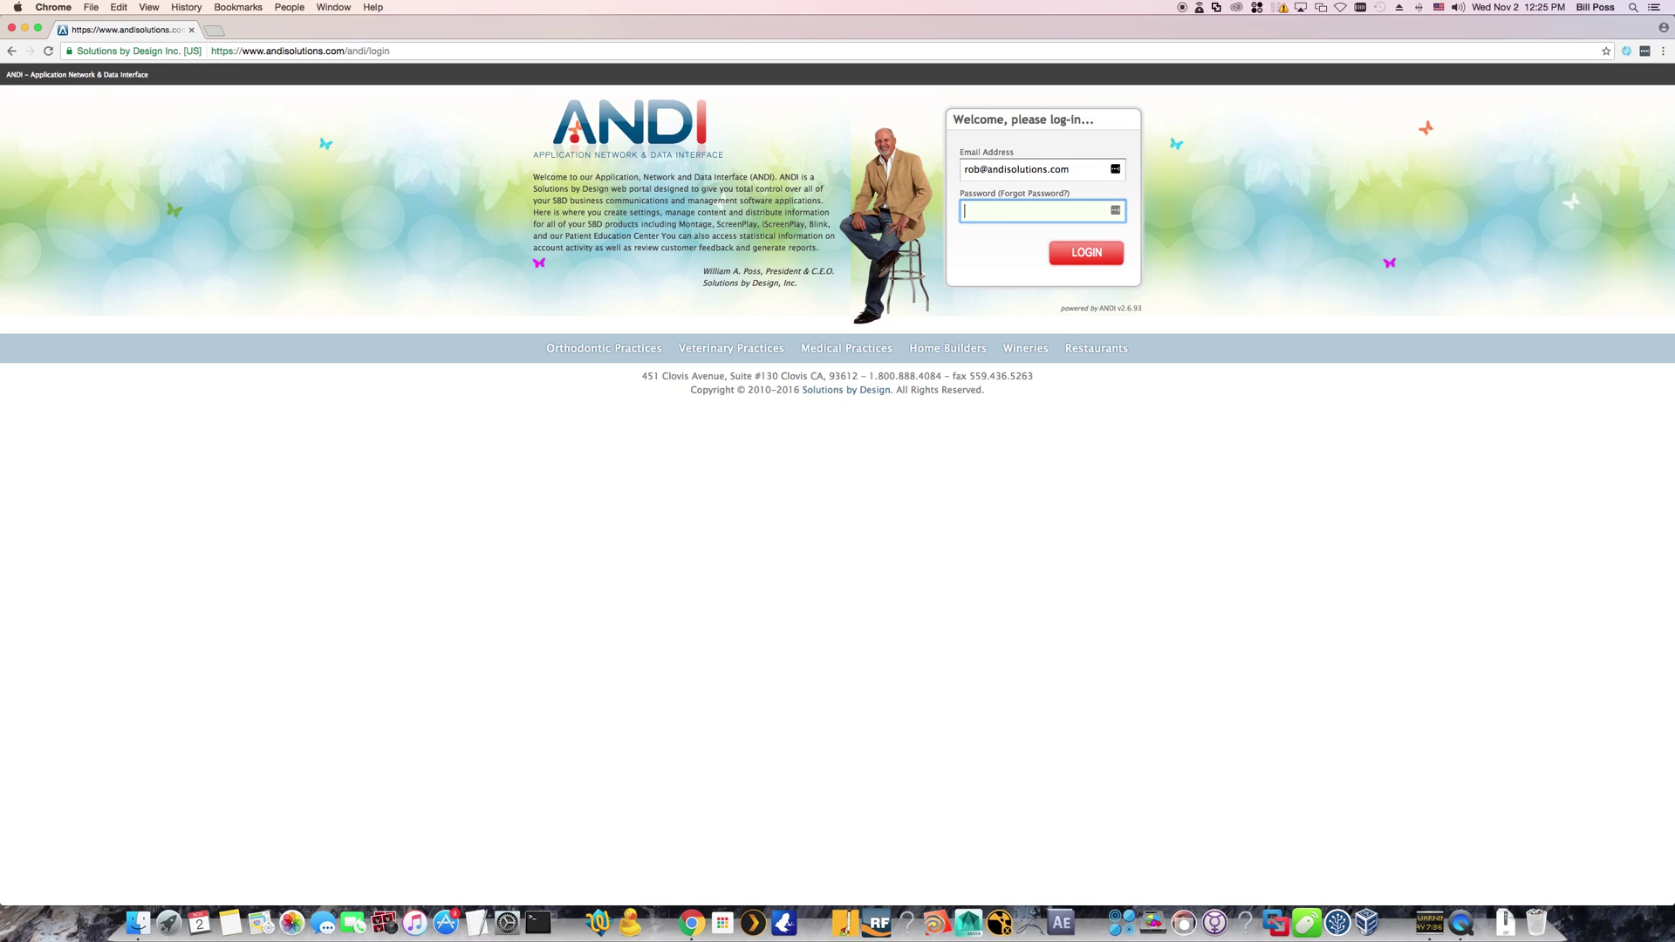
text(***)
key(Return)
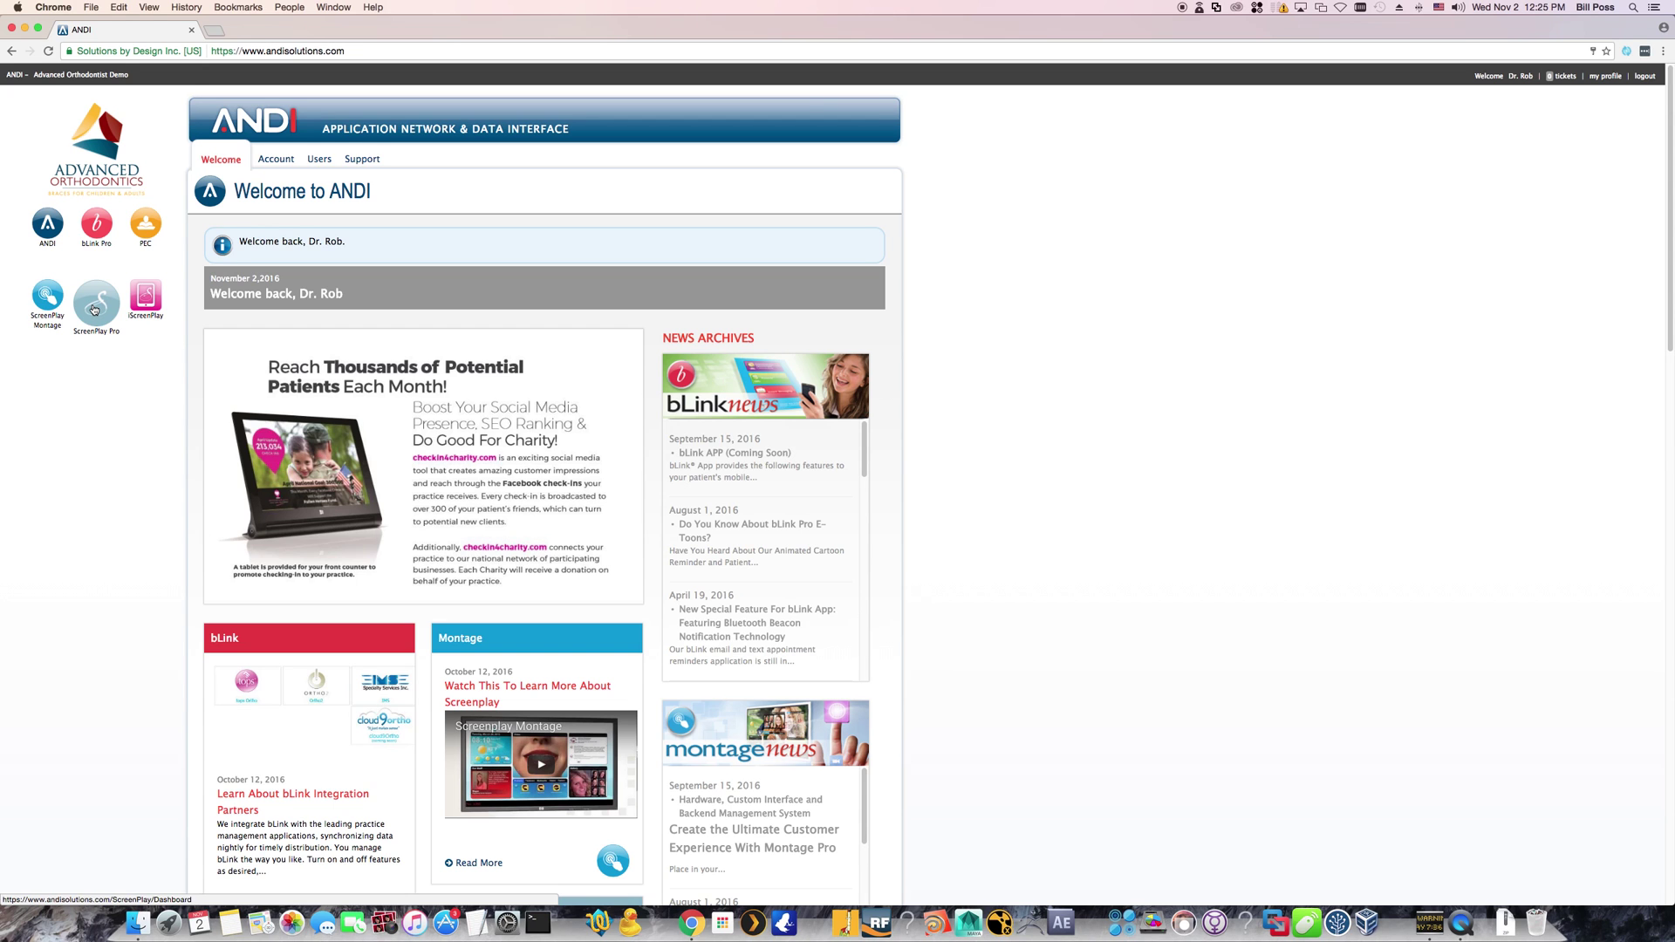
From ScreenPlay Pro's Download tab, download ScreenPlay Pro v8 for Mac and accept the EULA
click(95, 310)
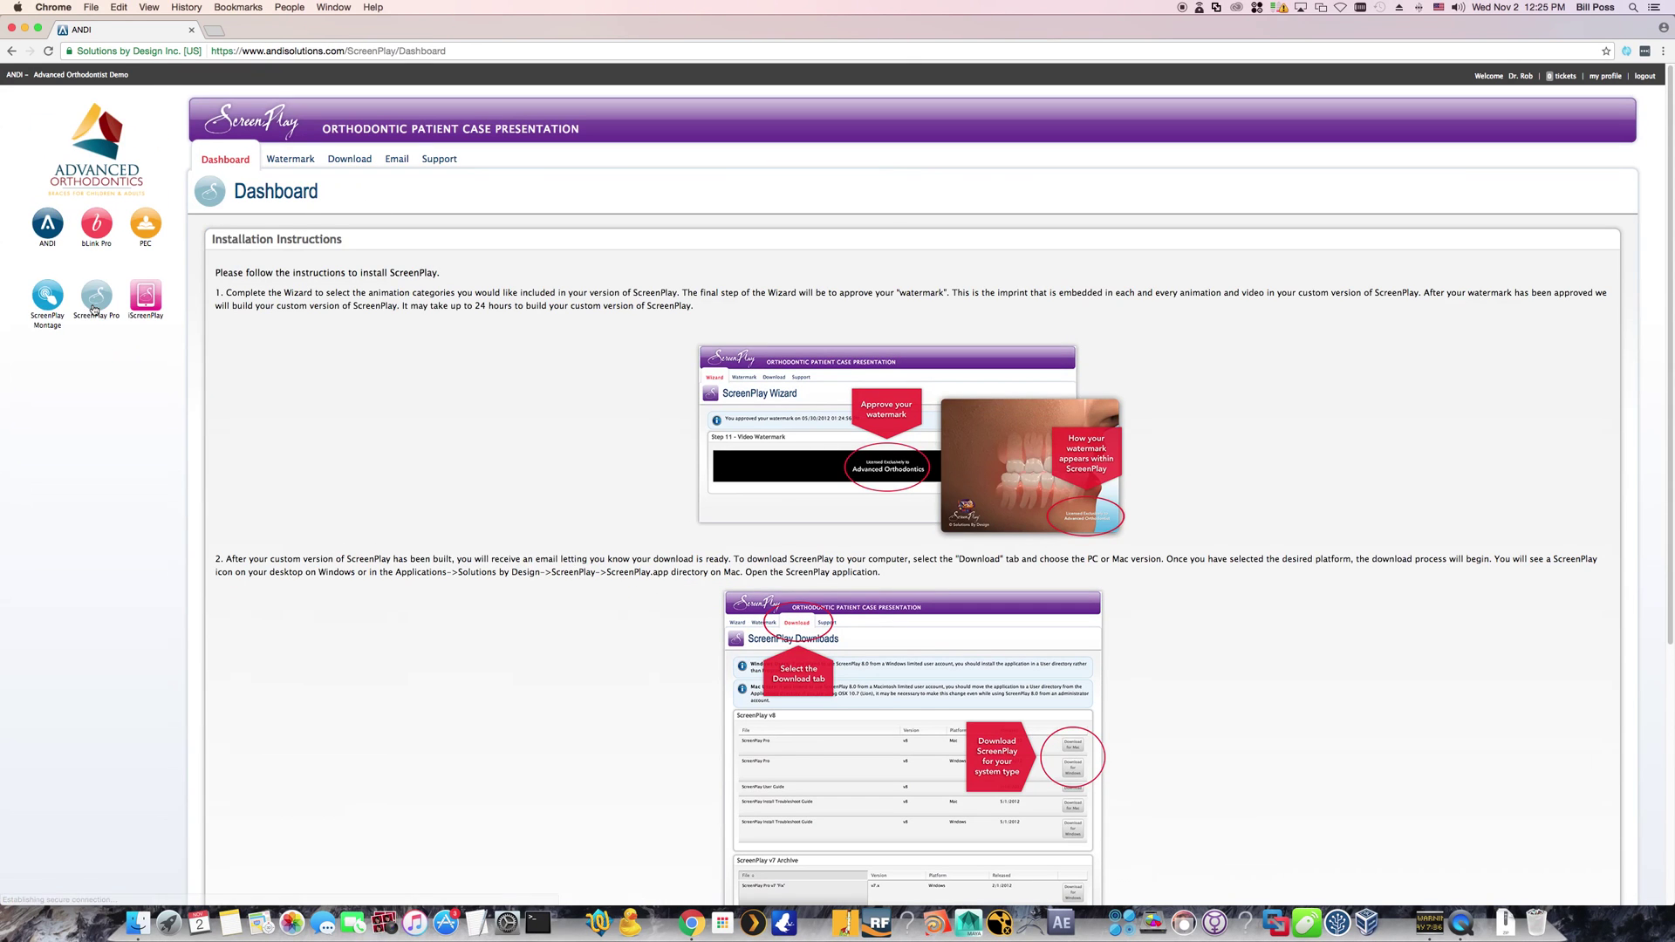
click(357, 165)
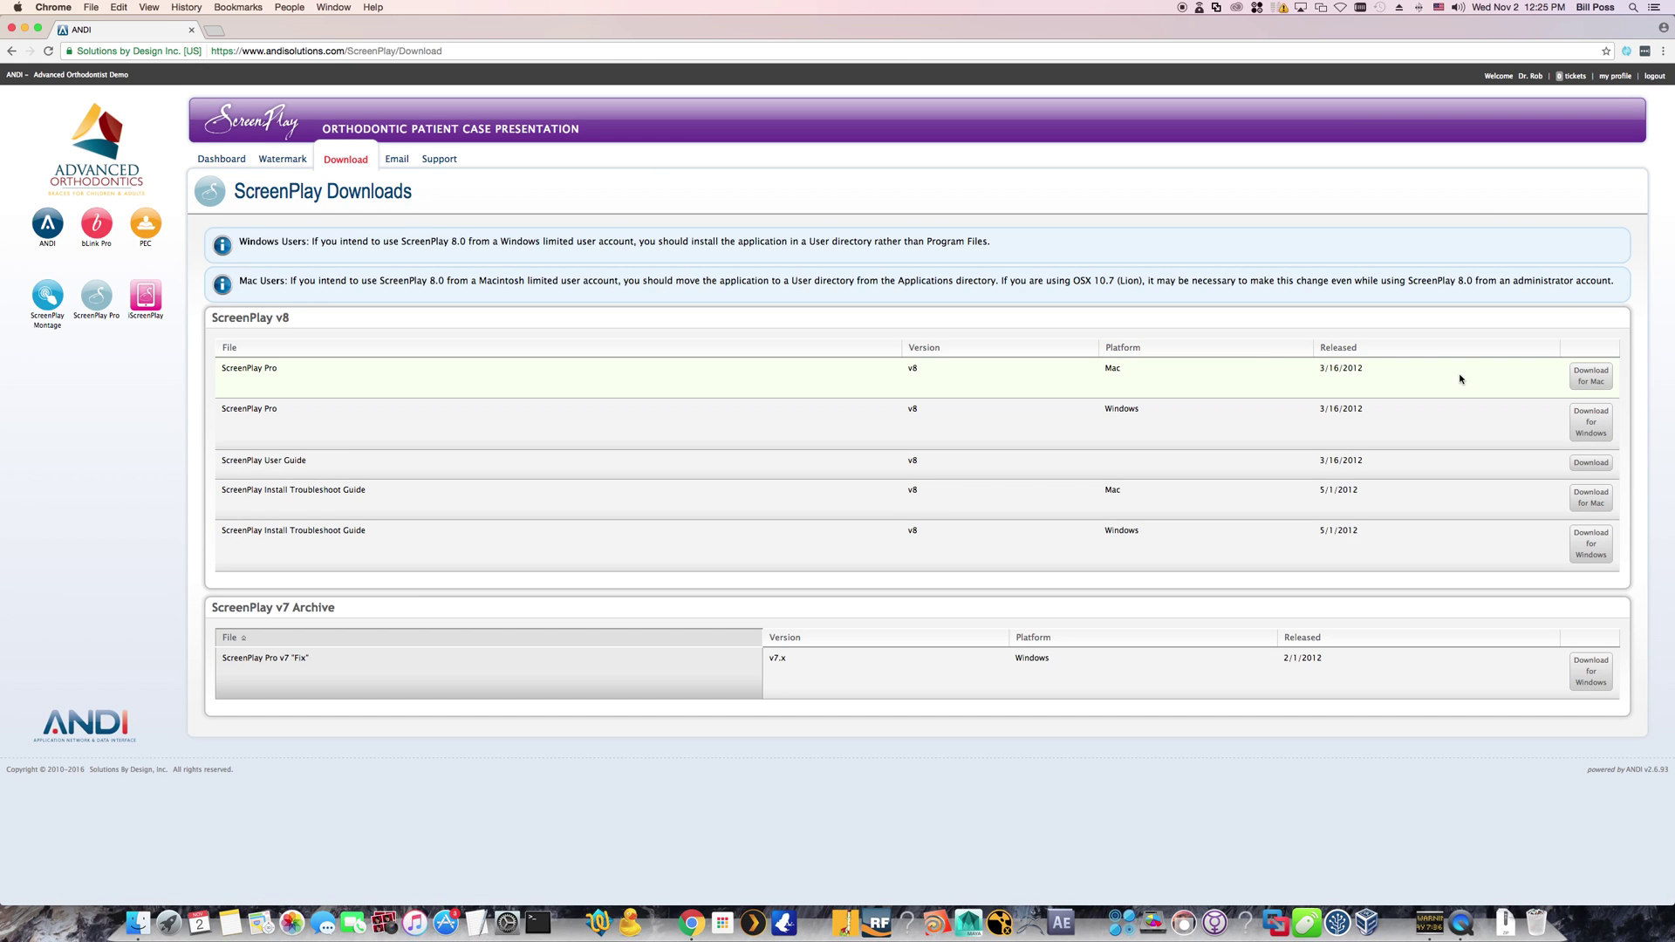
click(1589, 377)
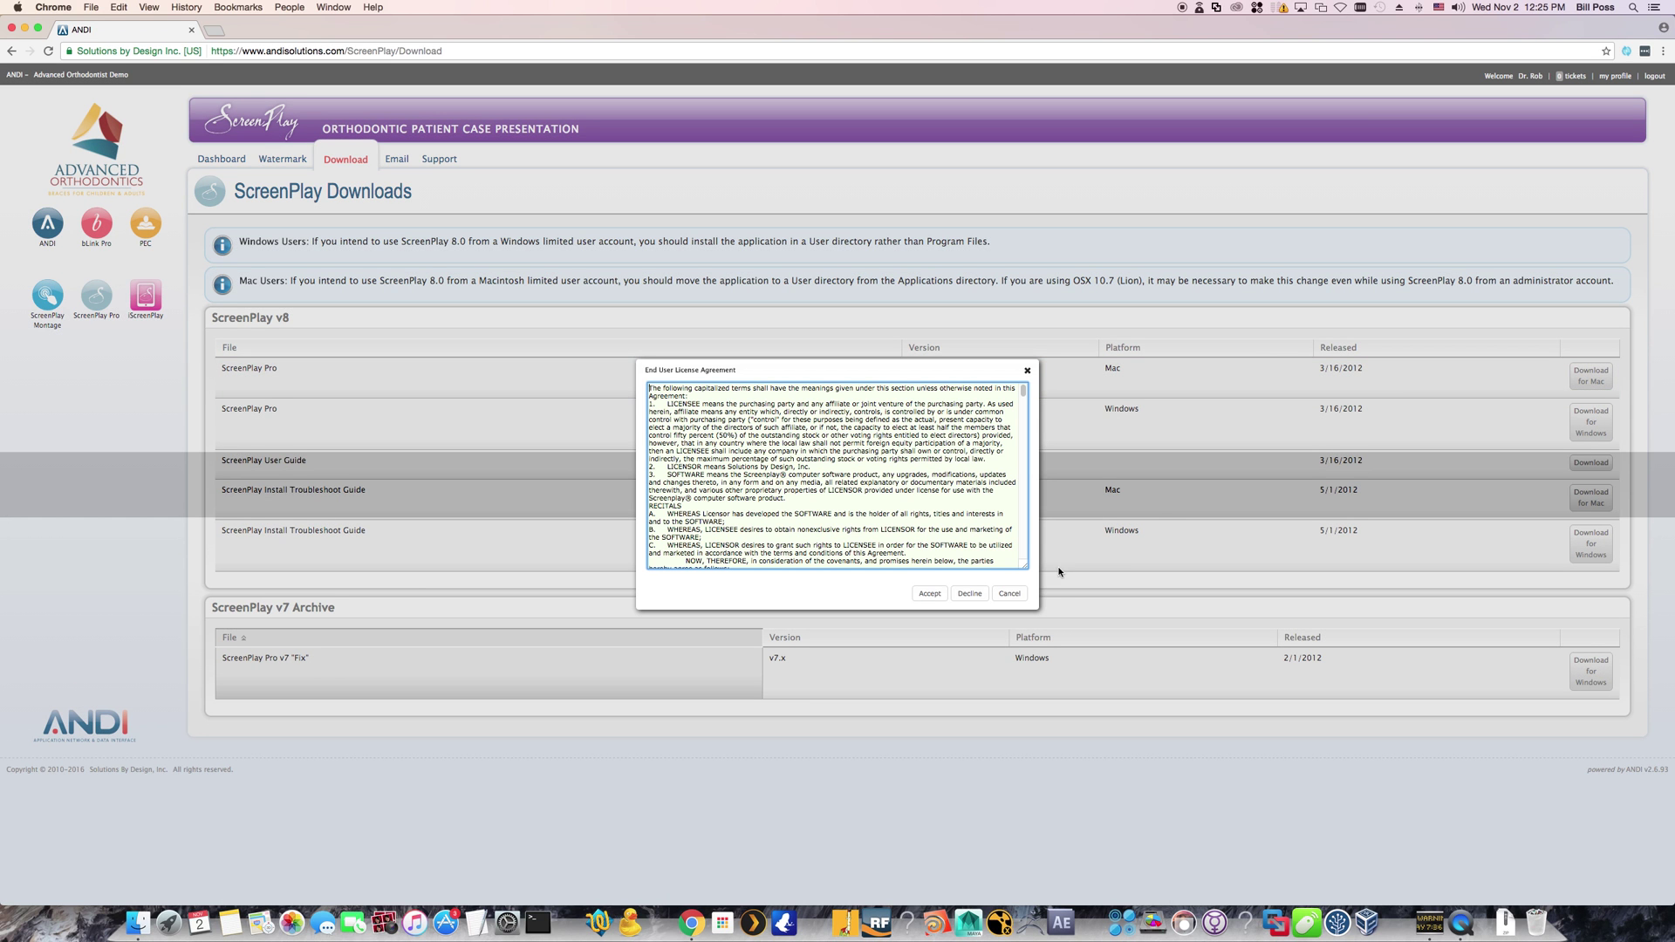
click(930, 594)
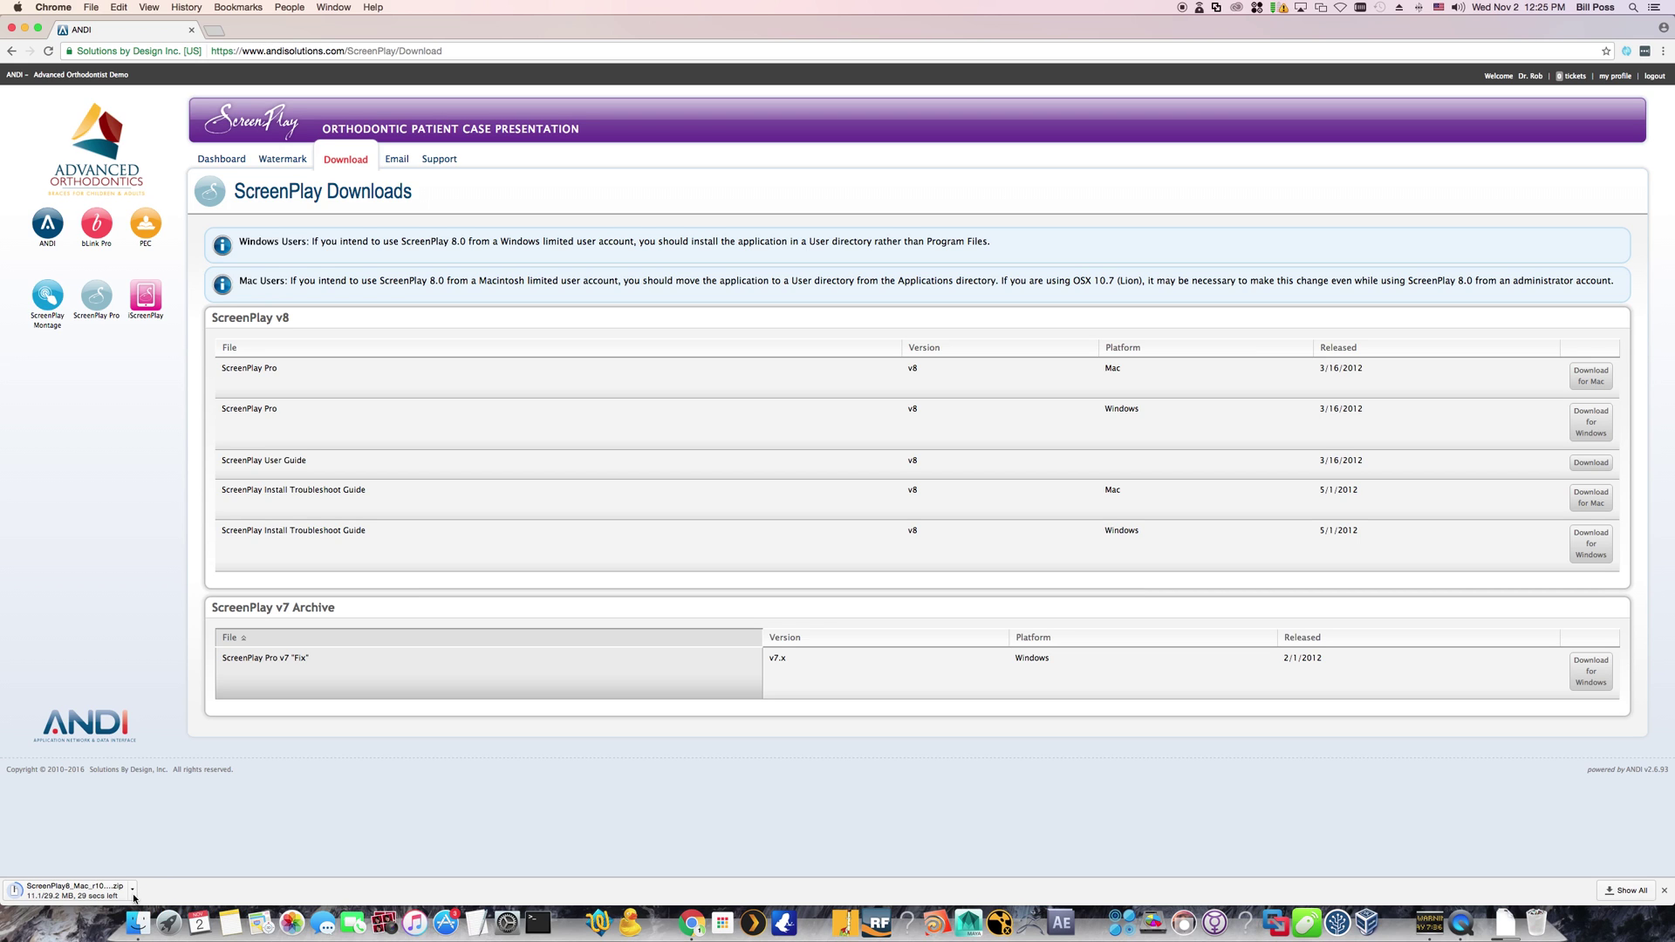
Reveal the downloading ScreenPlay8_Mac_r100.pkg.zip in Finder's Downloads folder
click(132, 889)
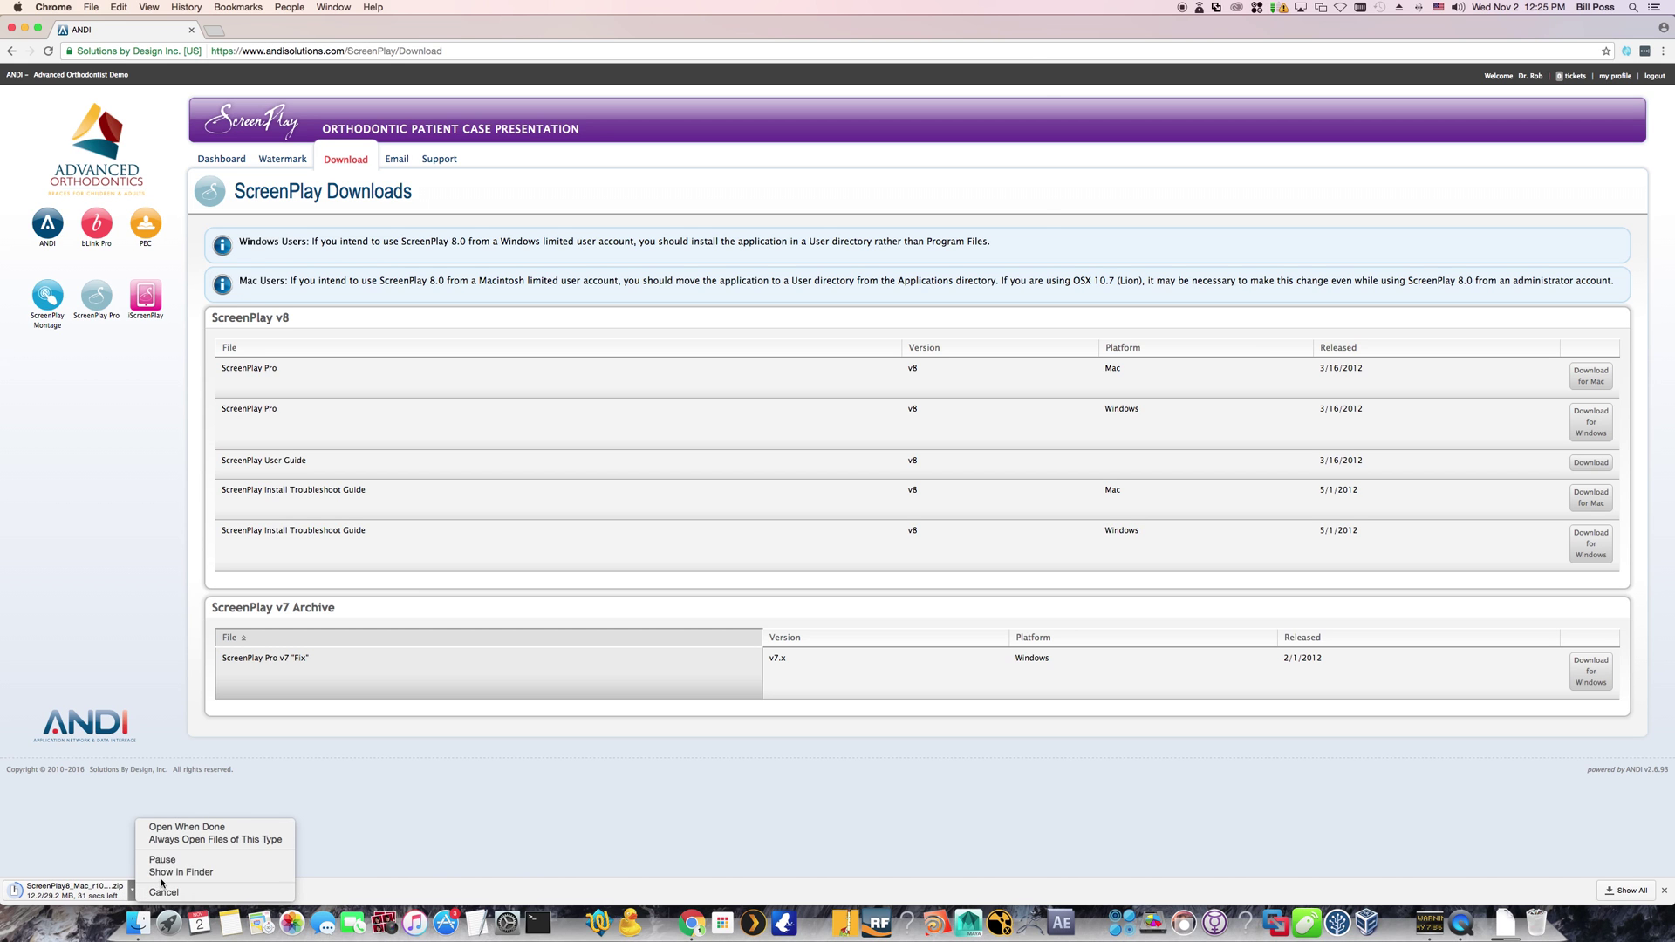
click(186, 875)
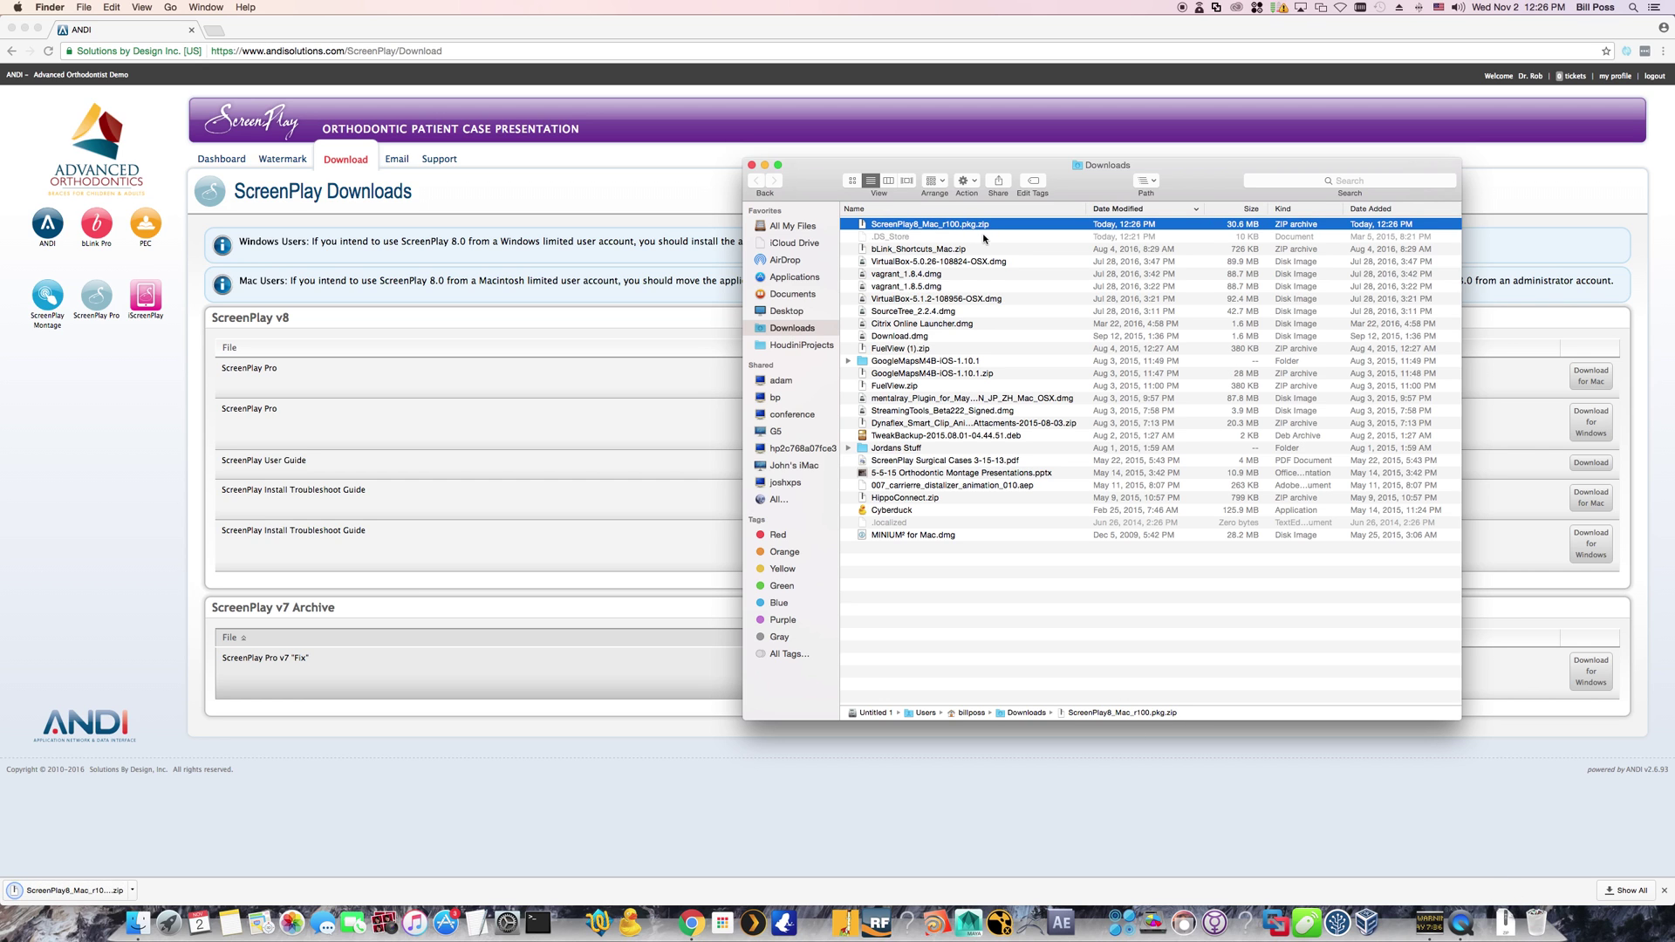
Unzip ScreenPlay8_Mac_r100.pkg.zip, then log out of ANDI and close the Chrome window
double_click(976, 226)
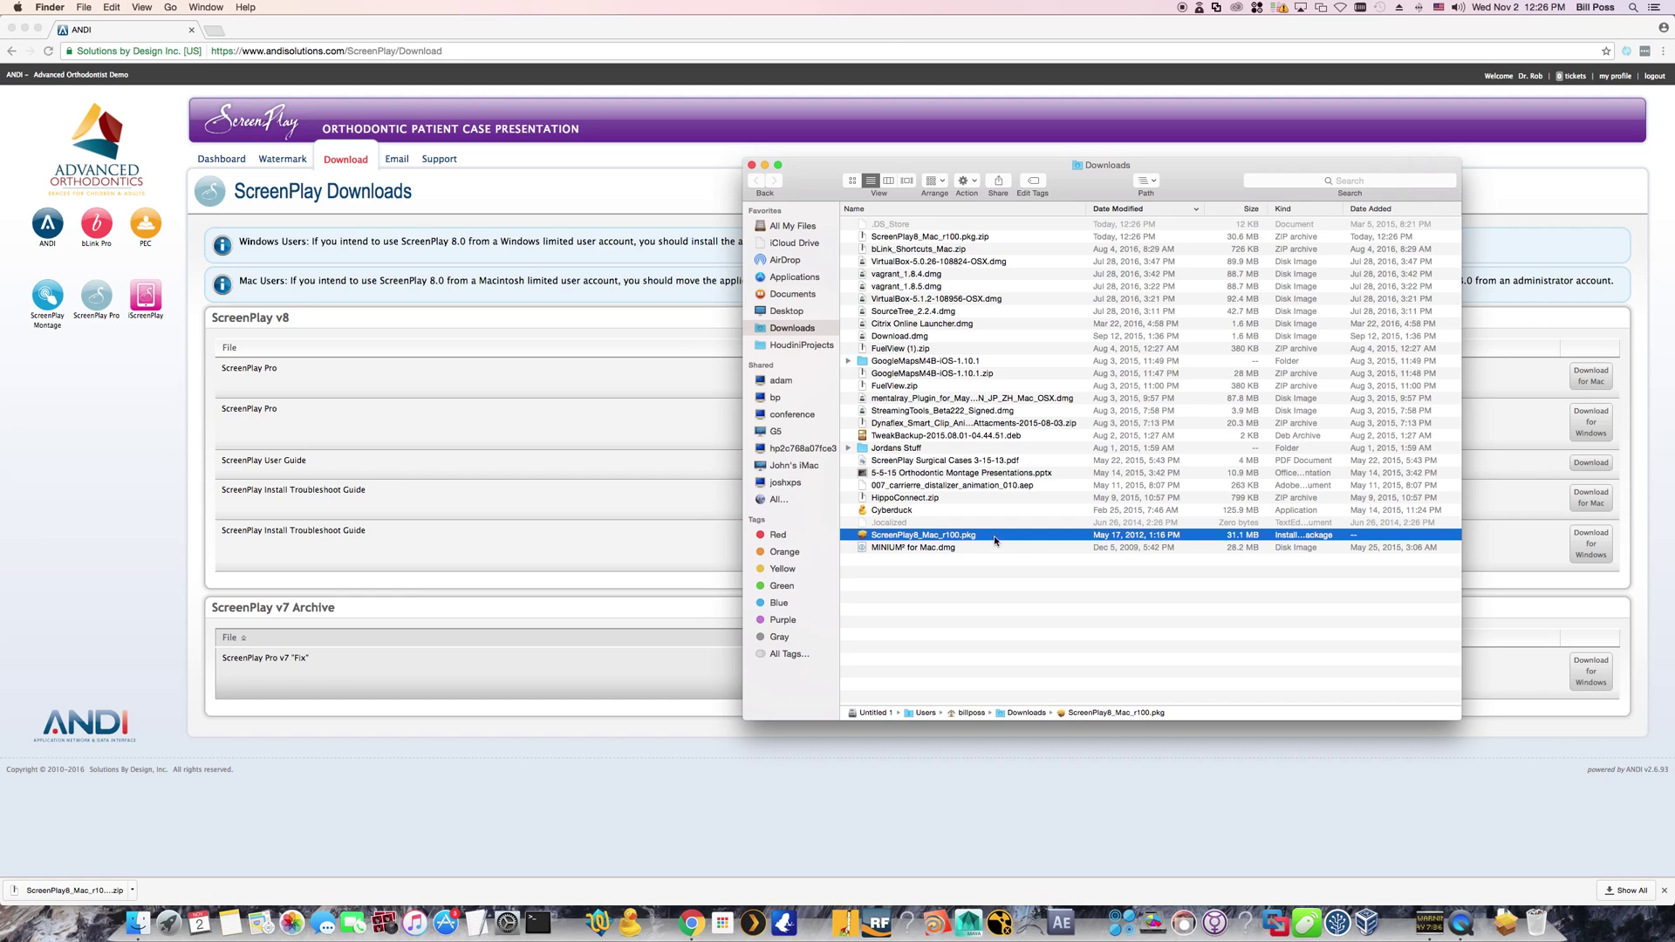
click(1656, 78)
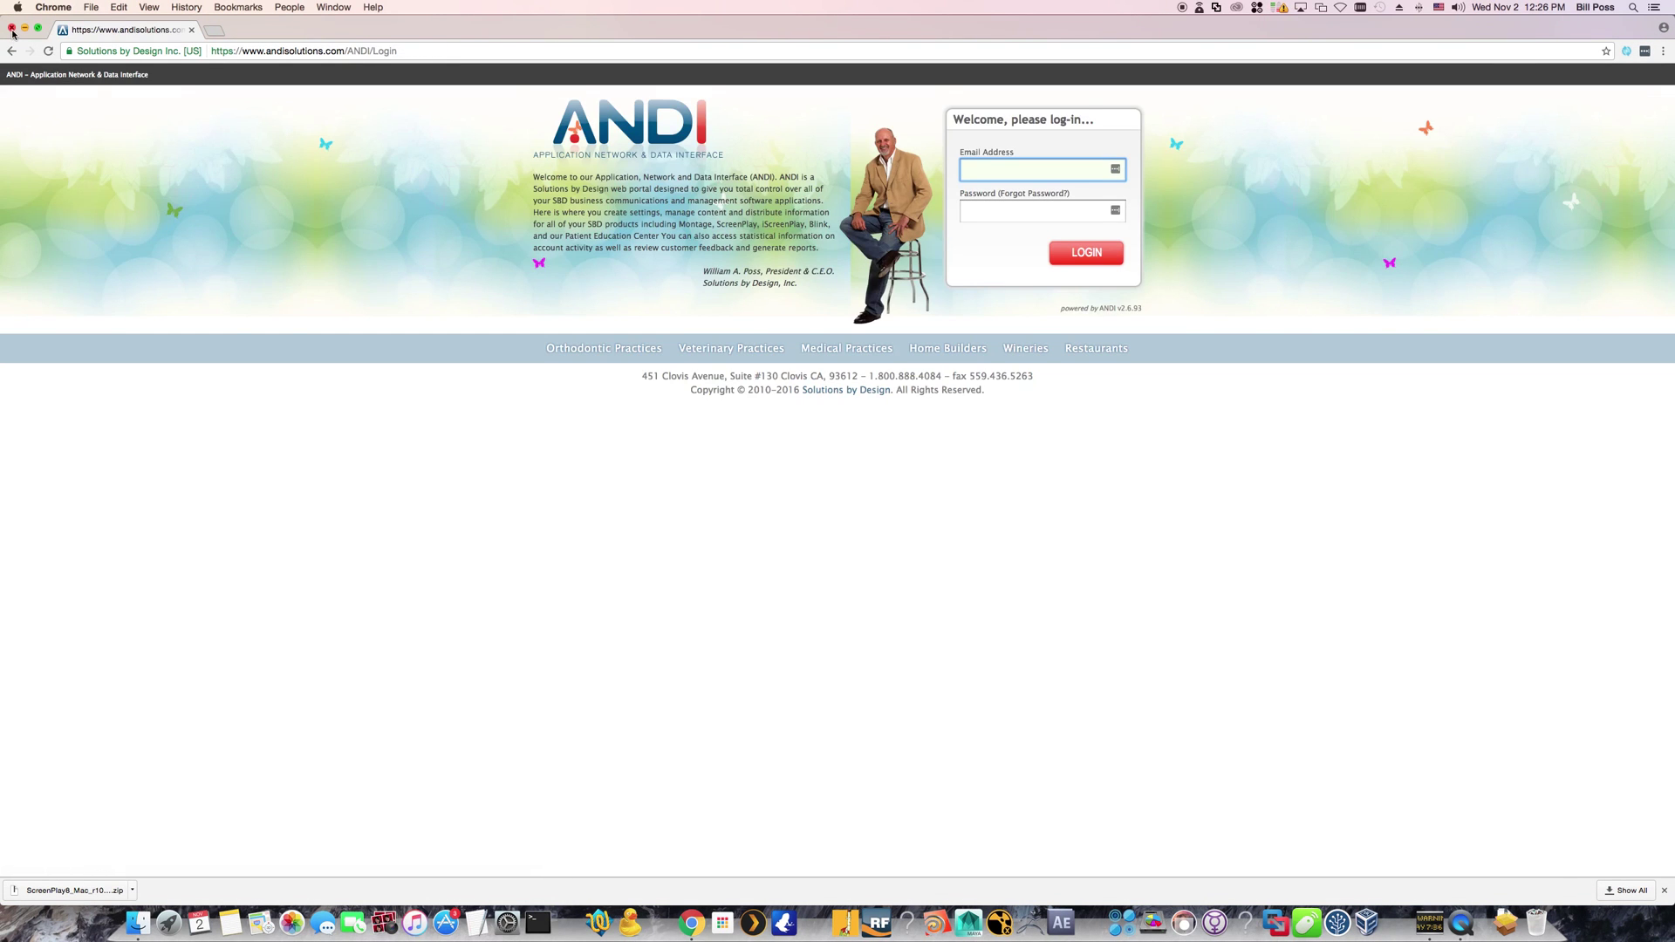
click(12, 31)
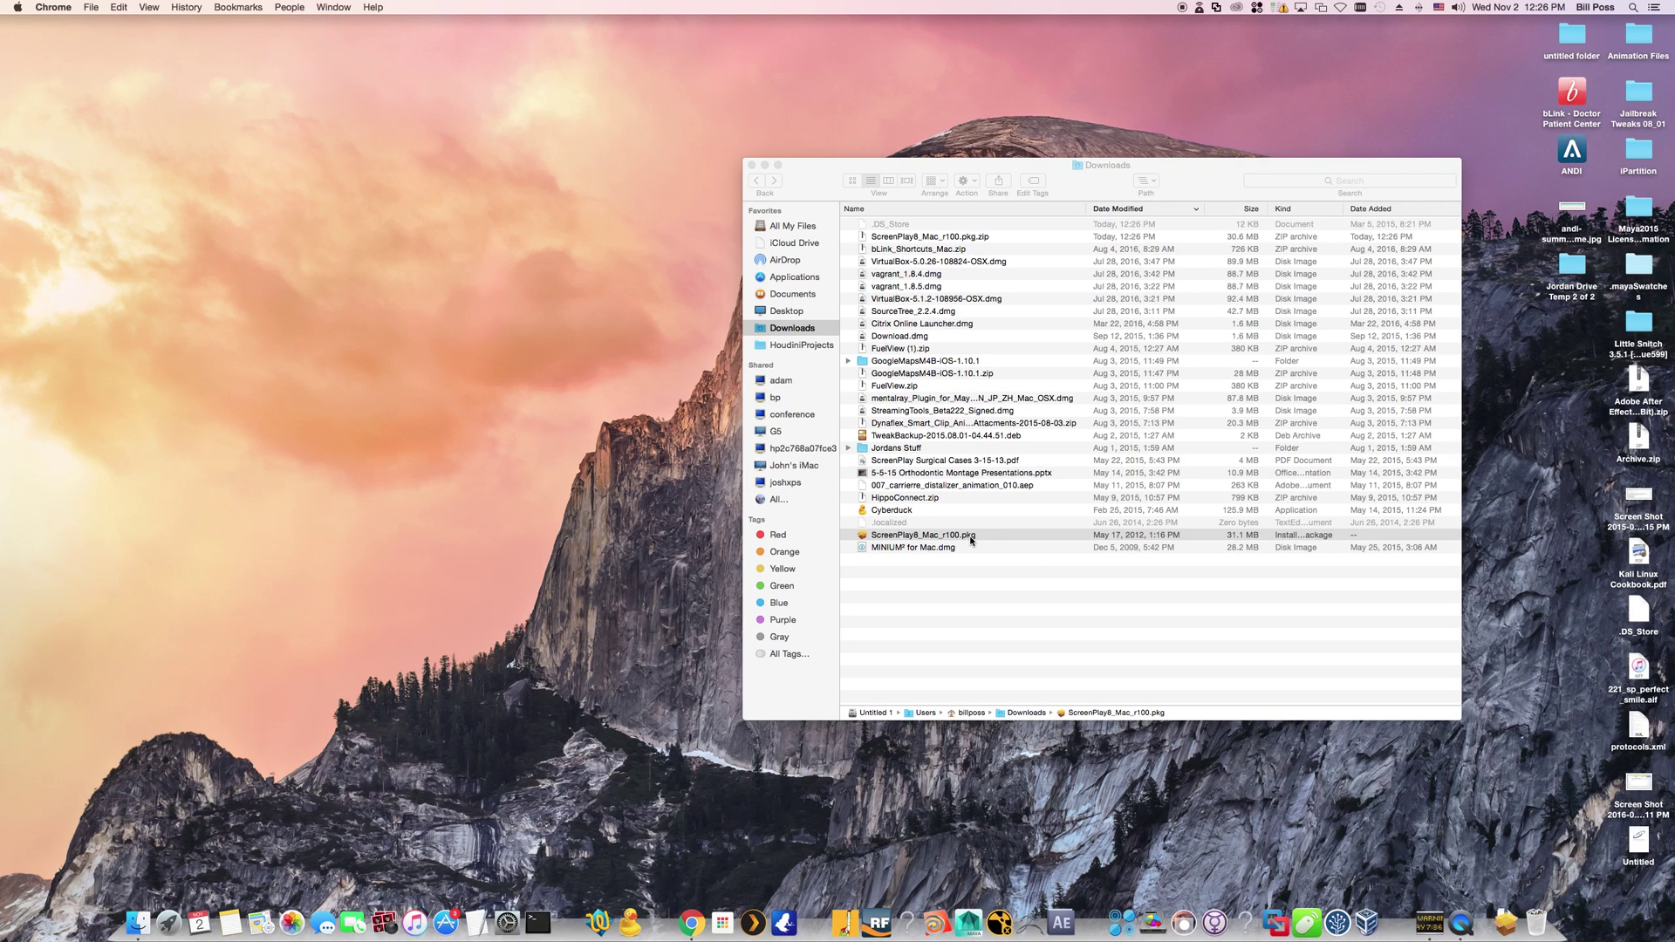
Install ScreenPlay8_Mac_r100.pkg onto Untitled 1 with the admin password, then close the Installer
double_click(971, 537)
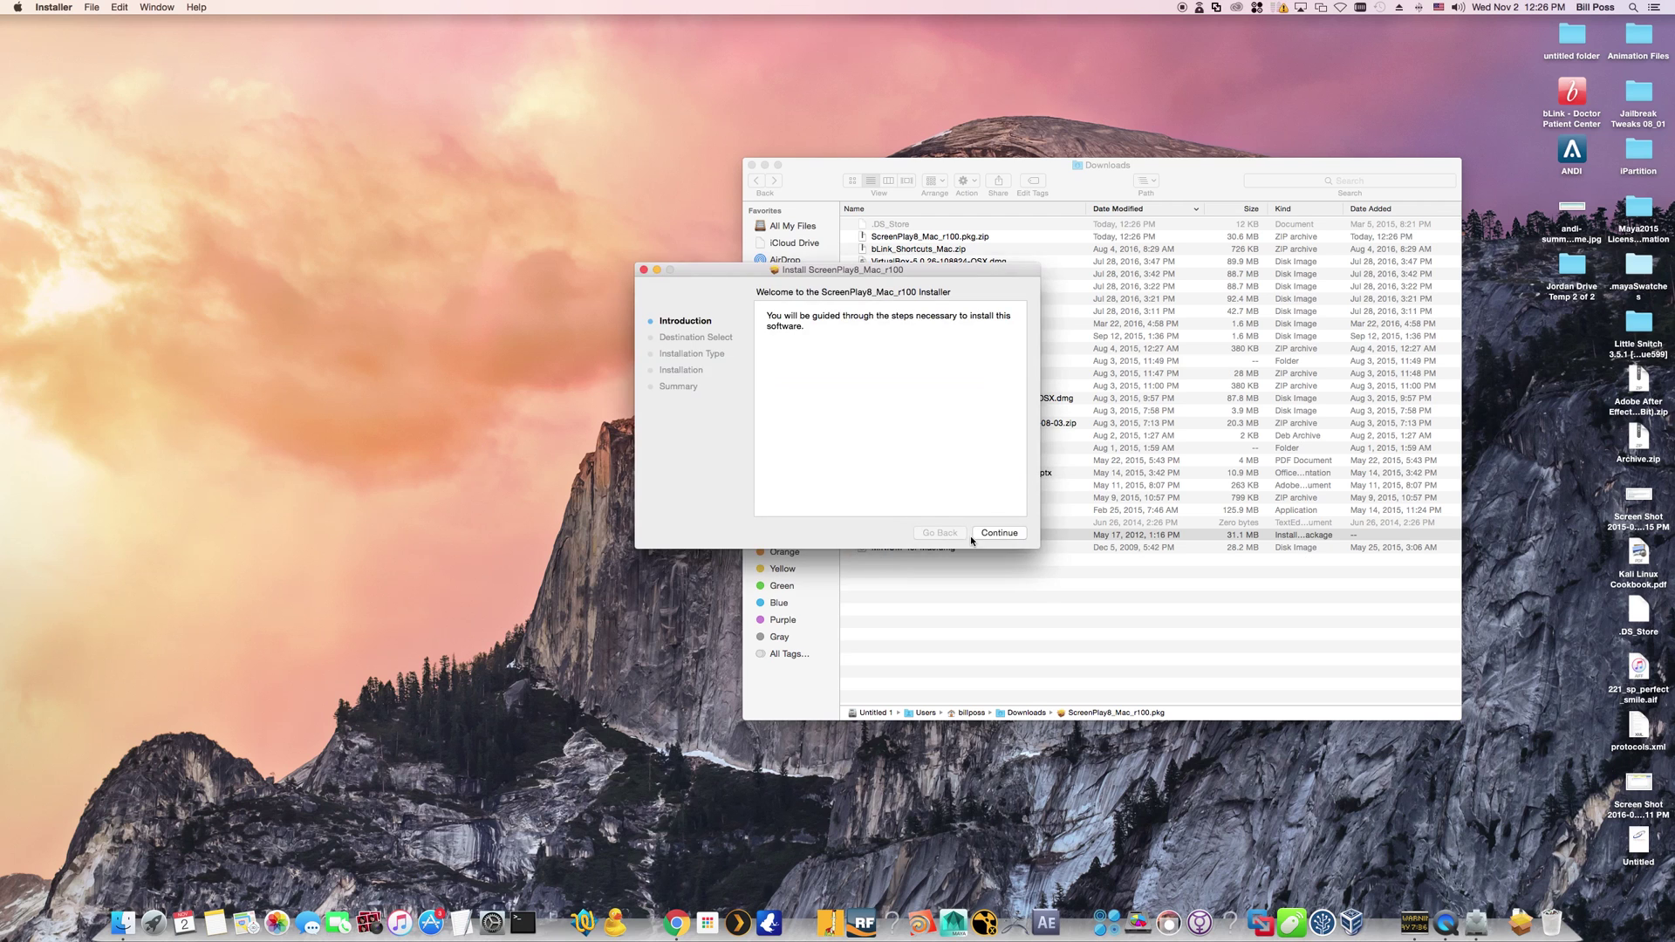
click(1016, 534)
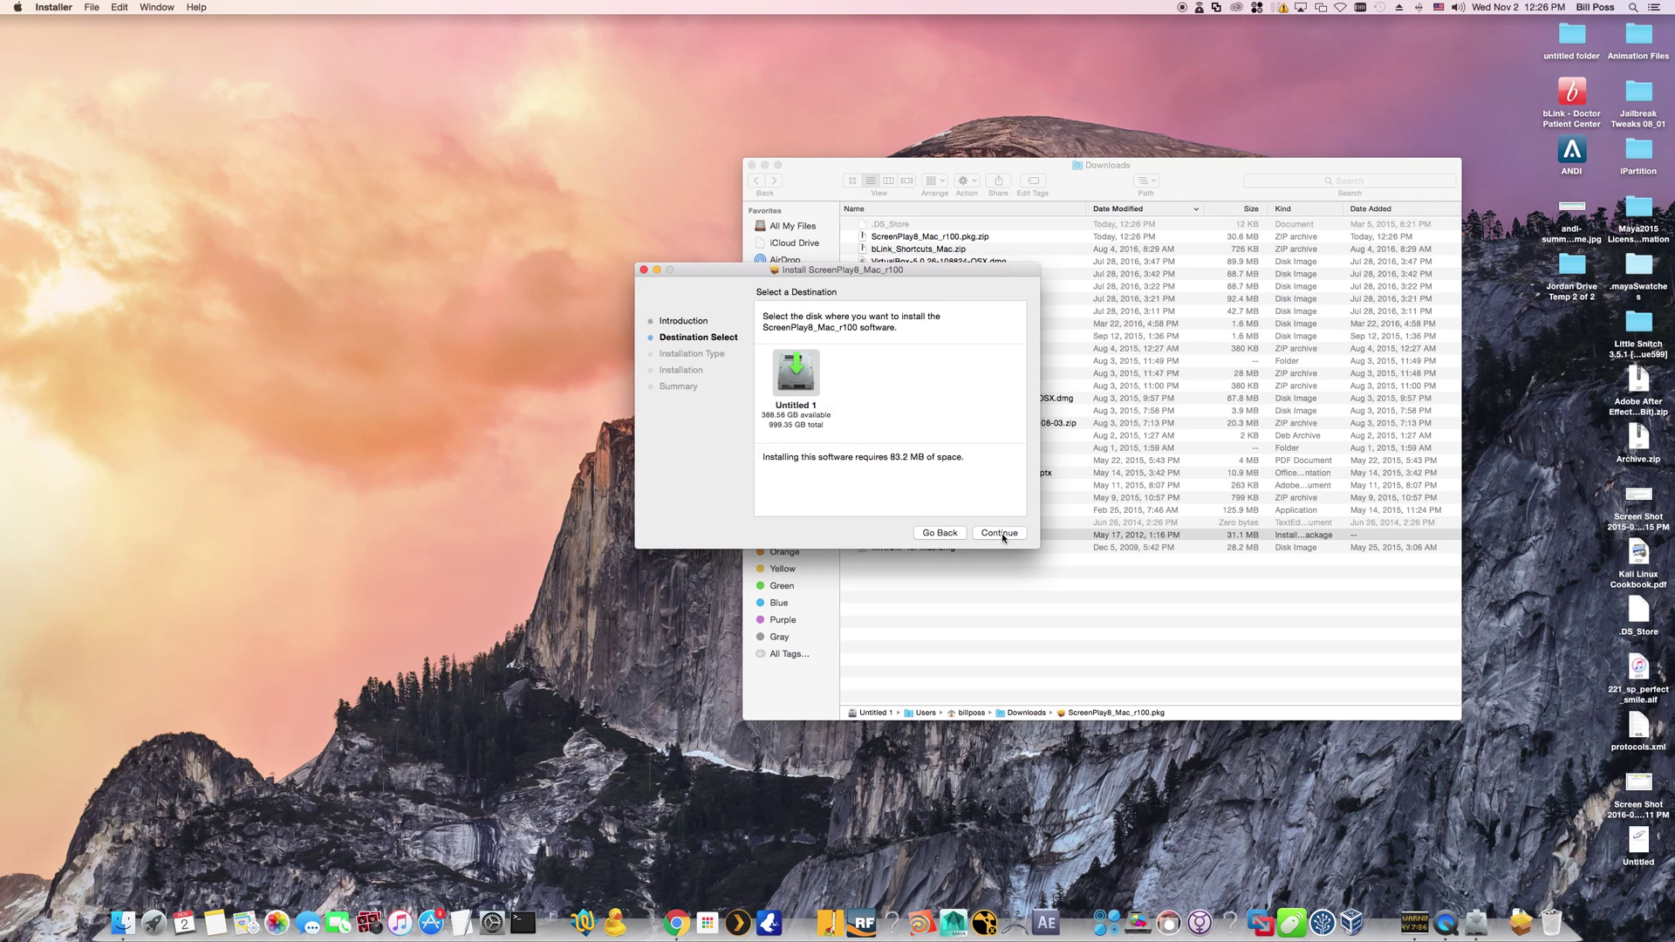
click(1005, 534)
click(1003, 534)
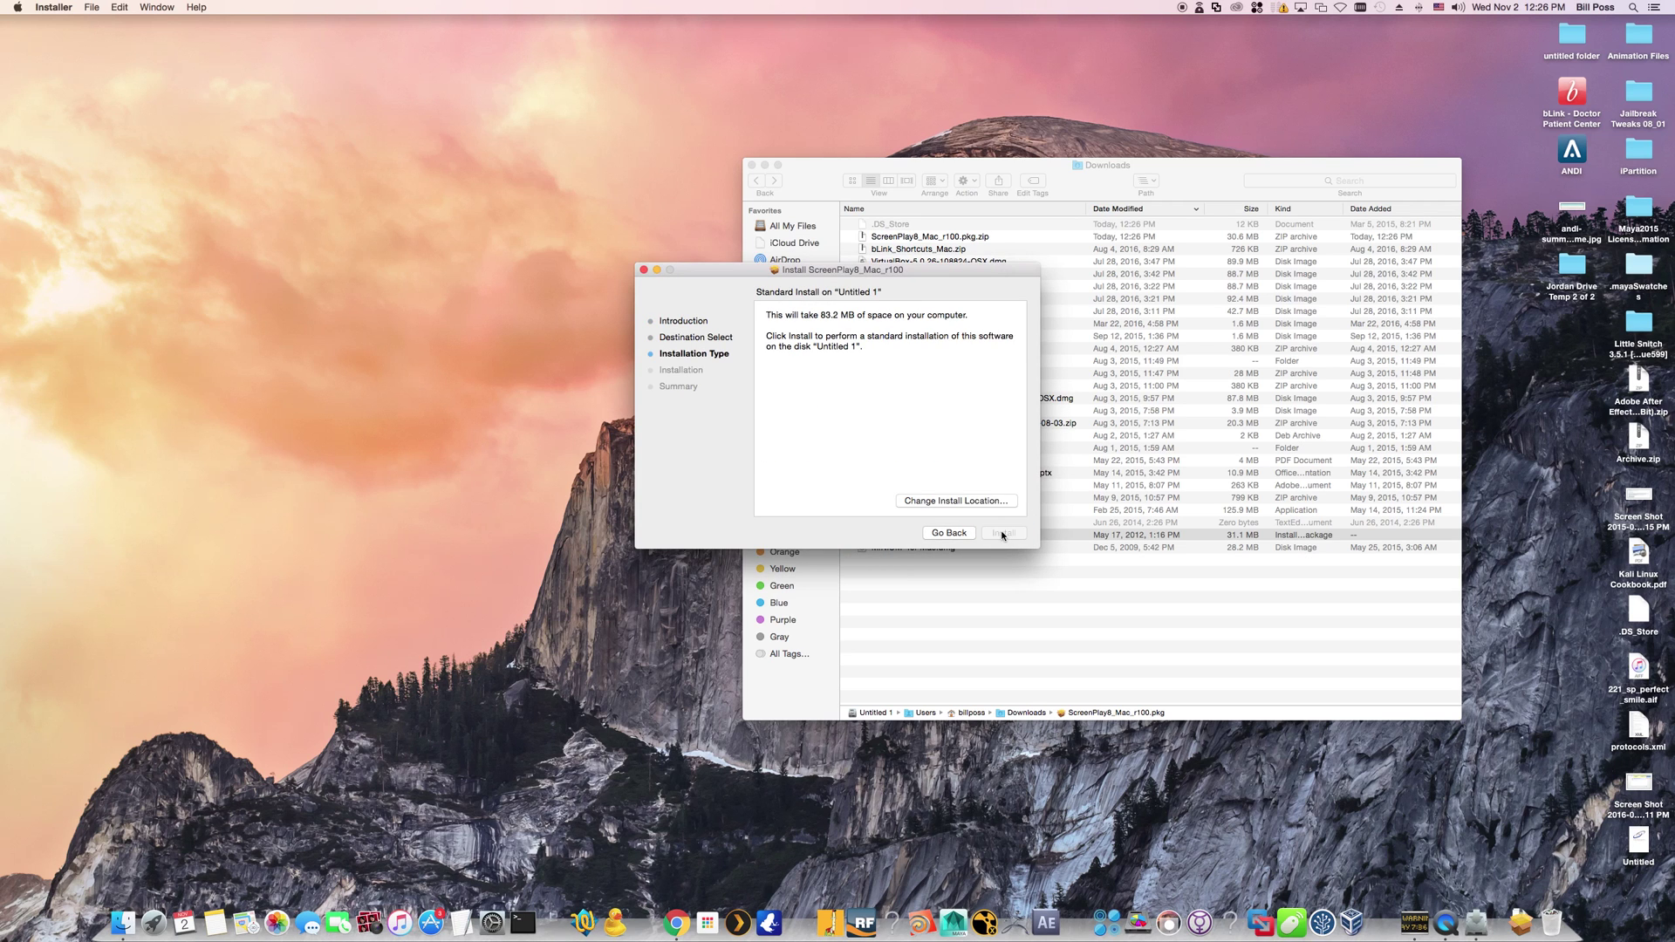
text(*********)
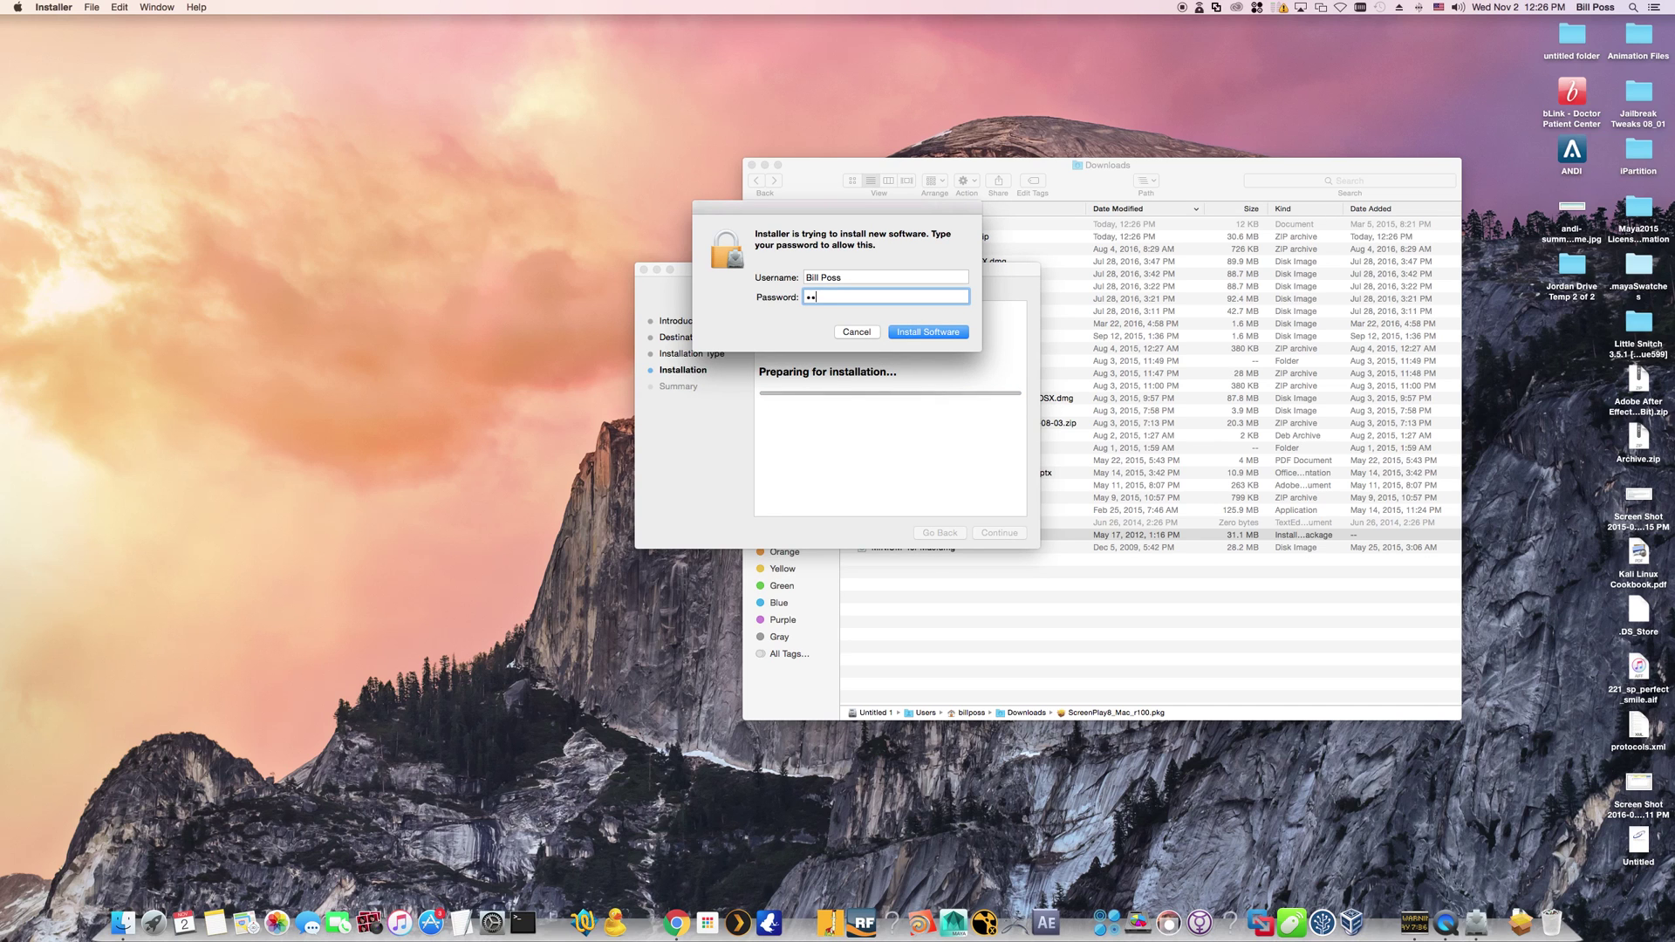
text(**)
click(946, 337)
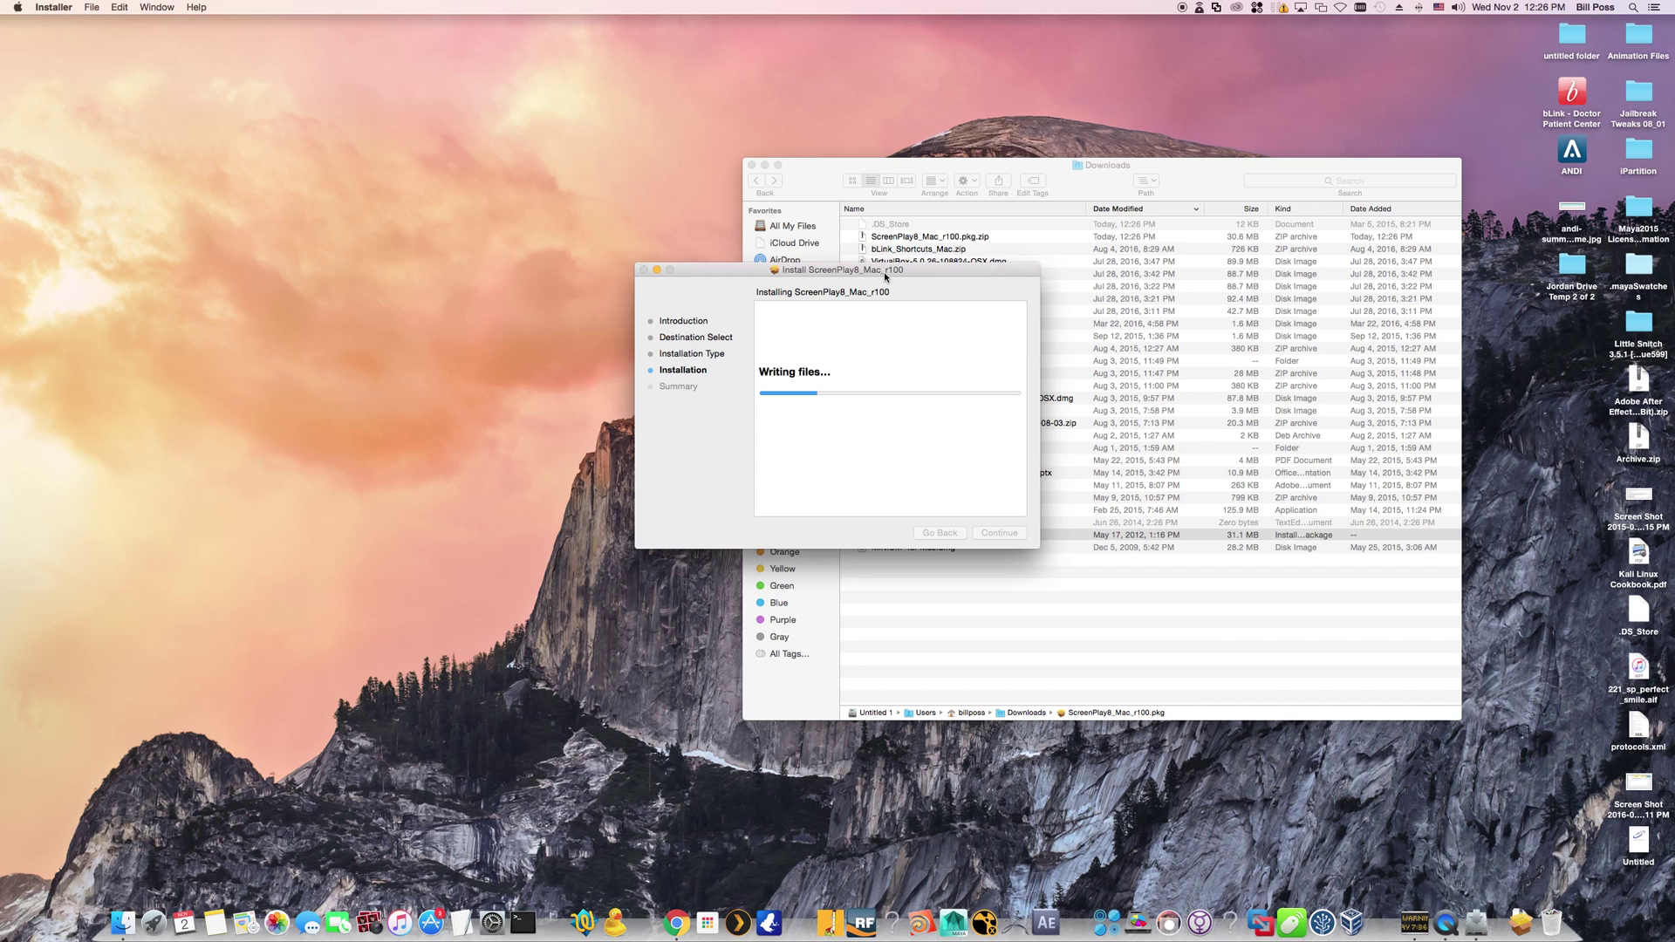
drag(886, 276, 438, 276)
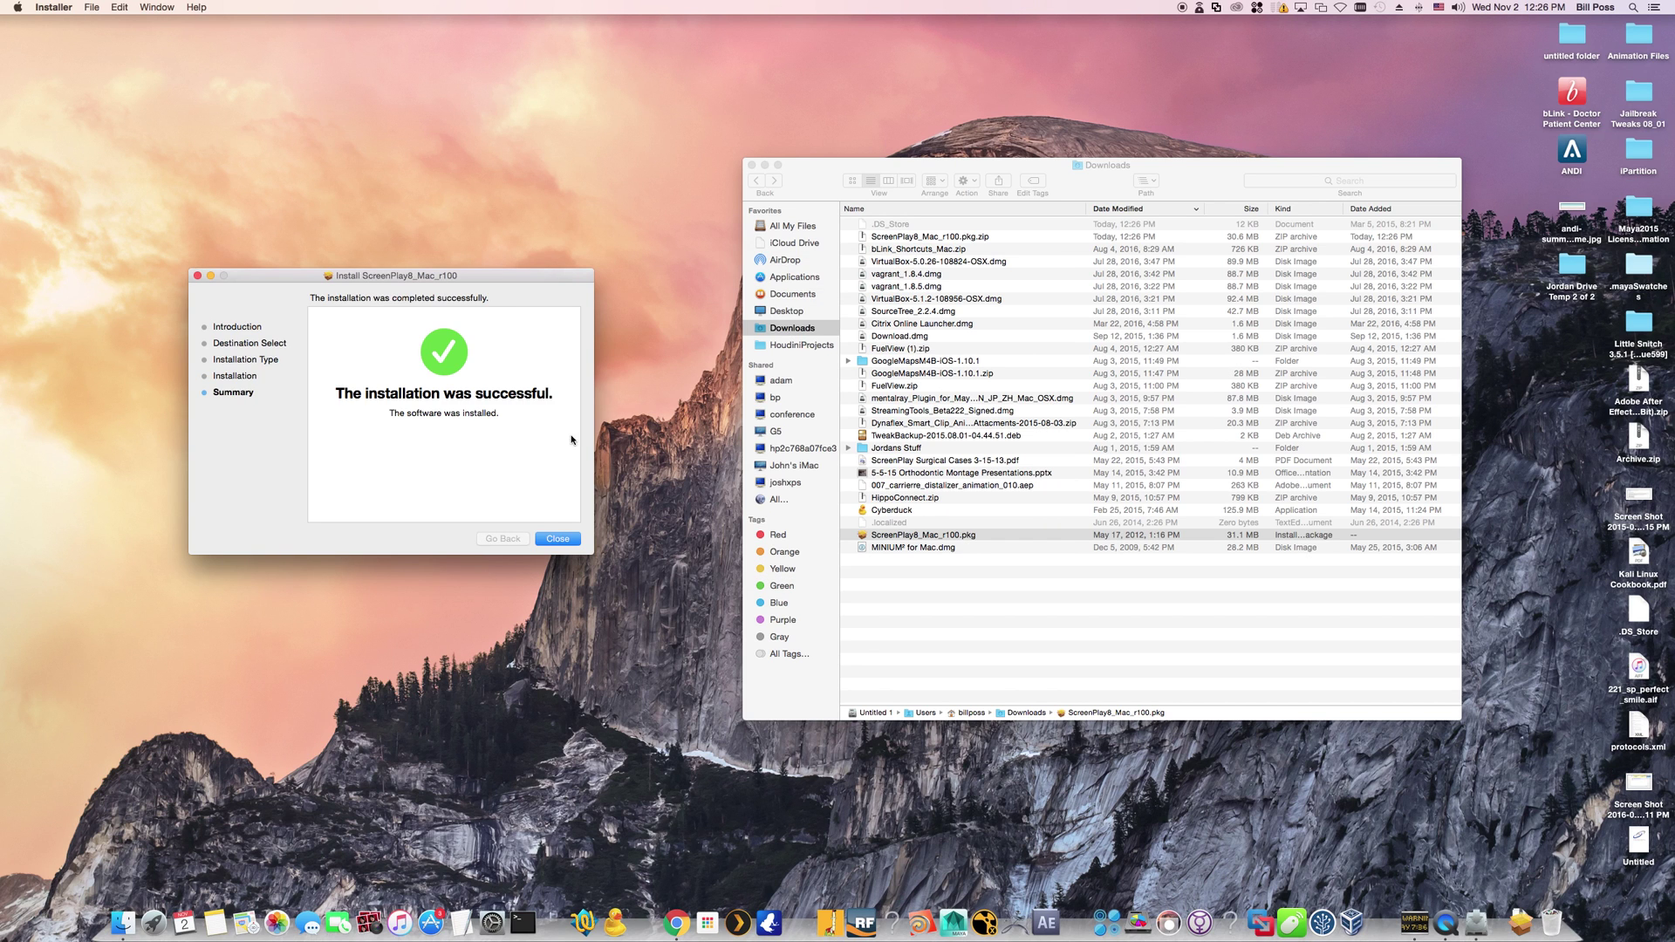
click(552, 535)
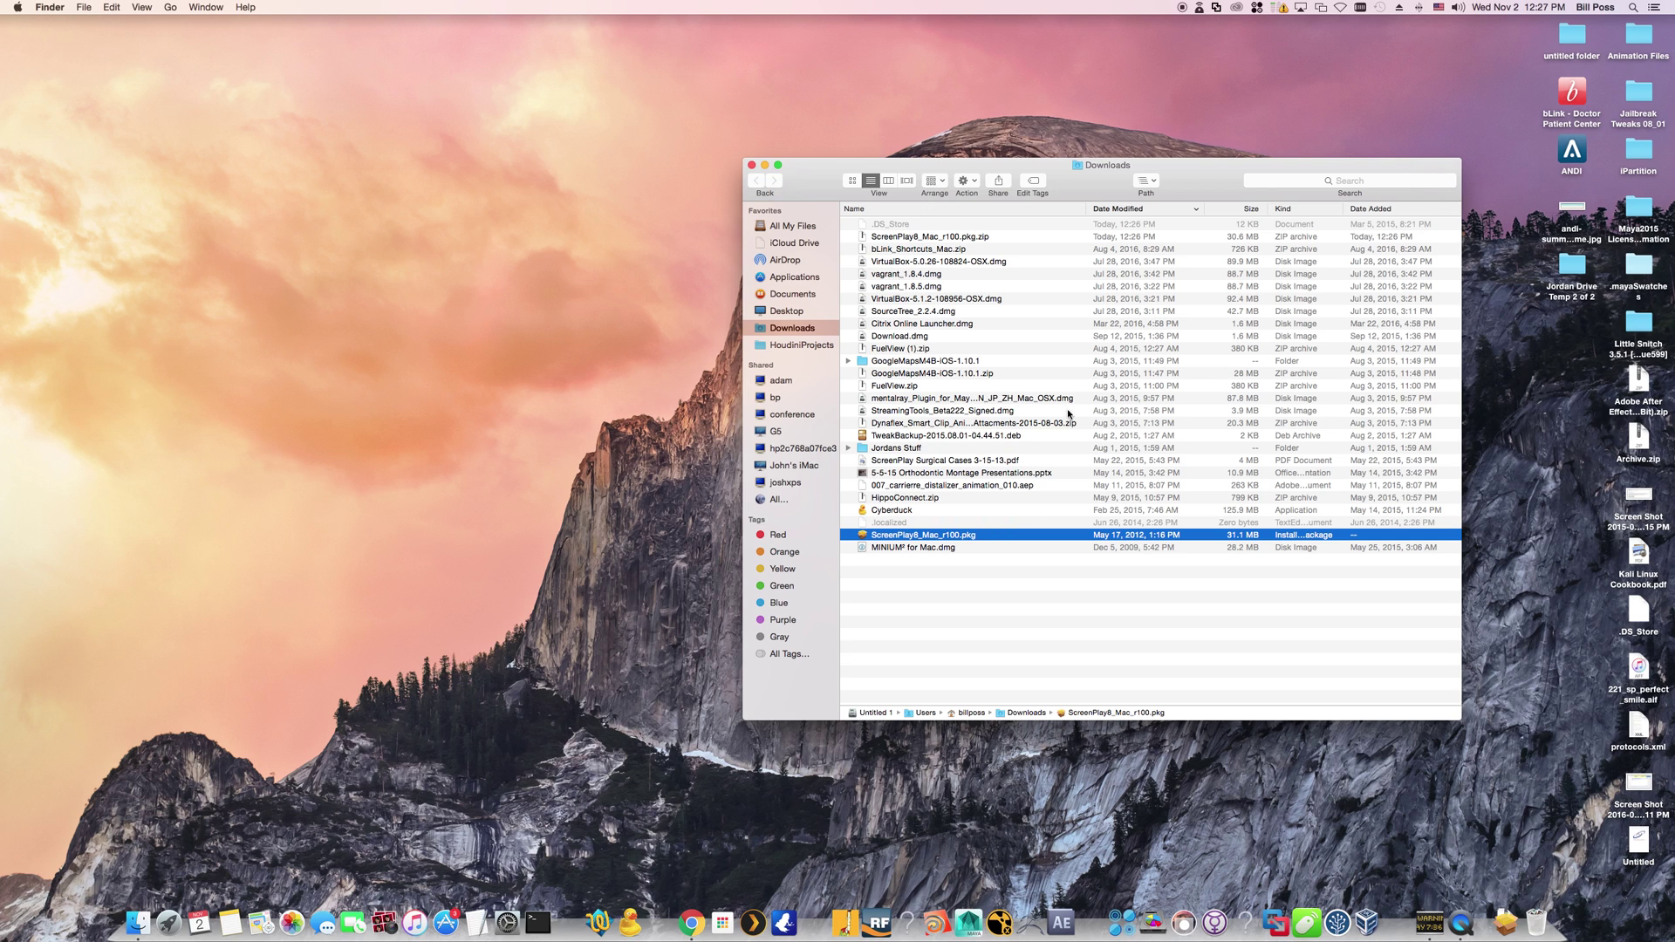
Show the Applications folder in Finder and select its Solutions By Design folder
click(793, 278)
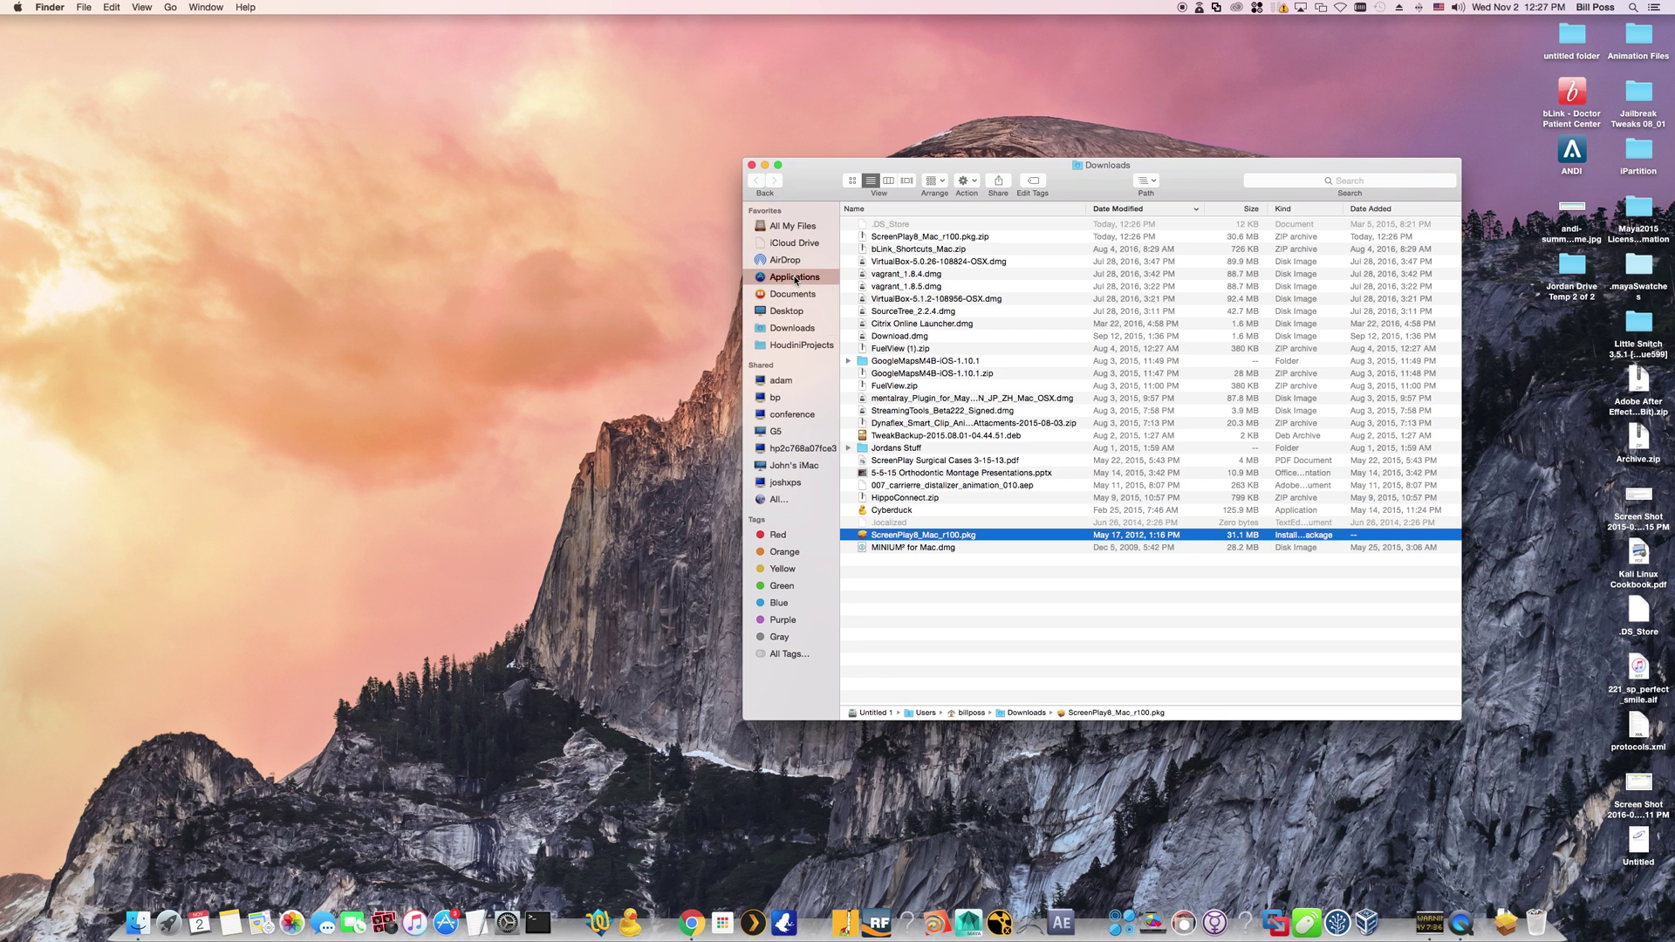
click(795, 278)
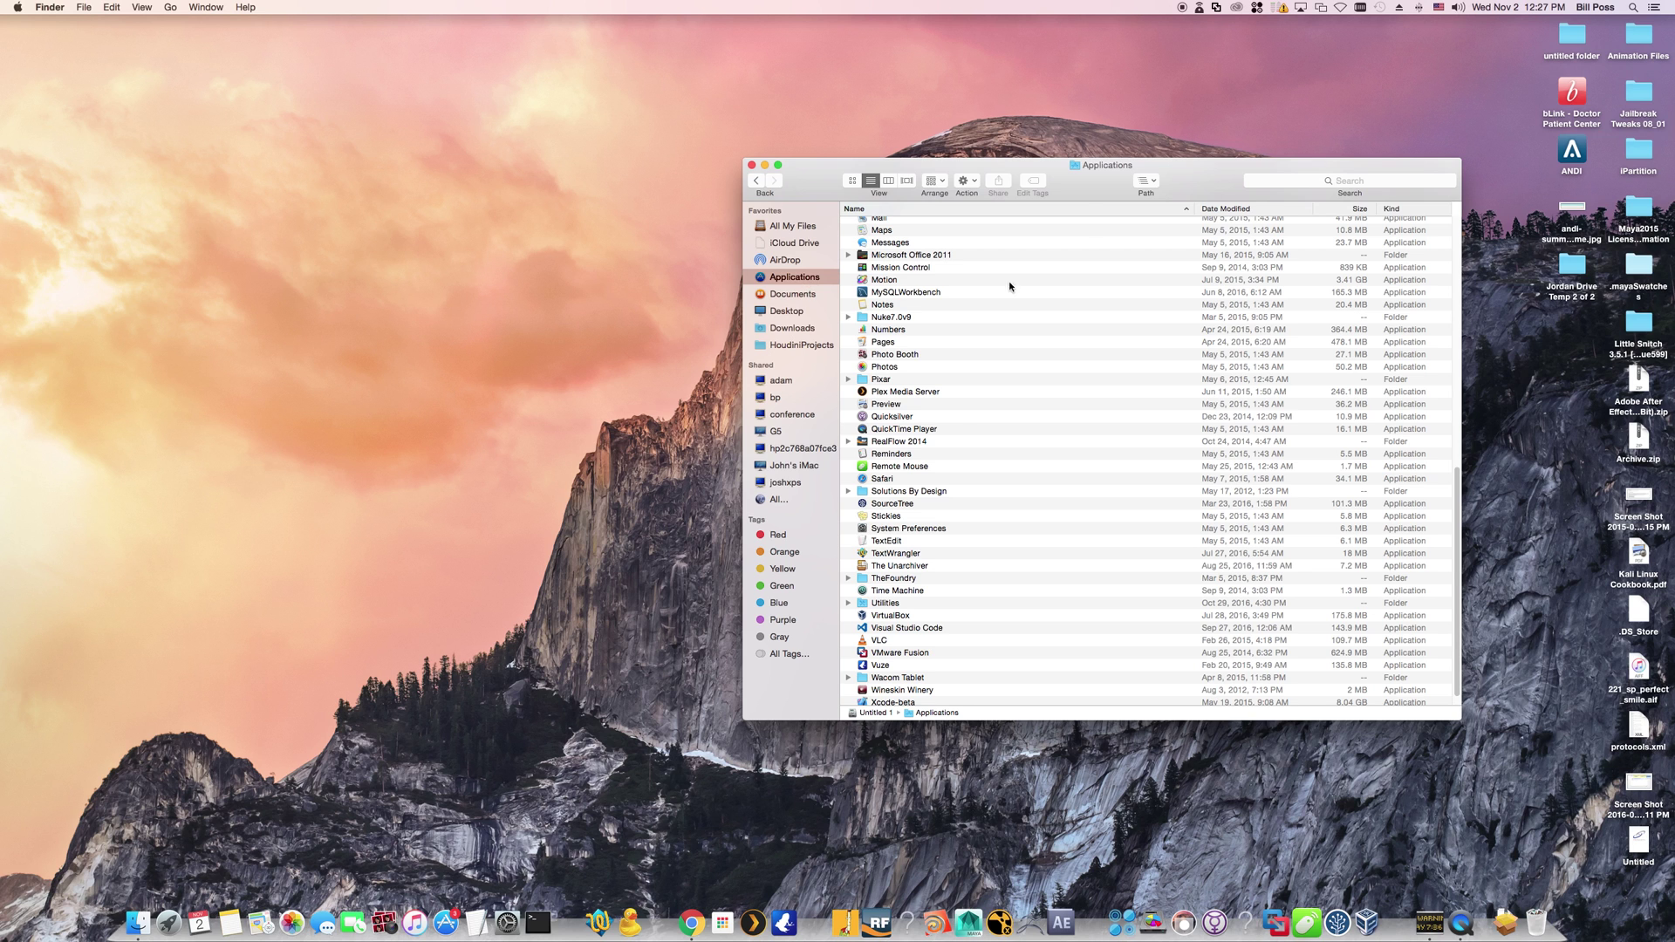
click(1632, 7)
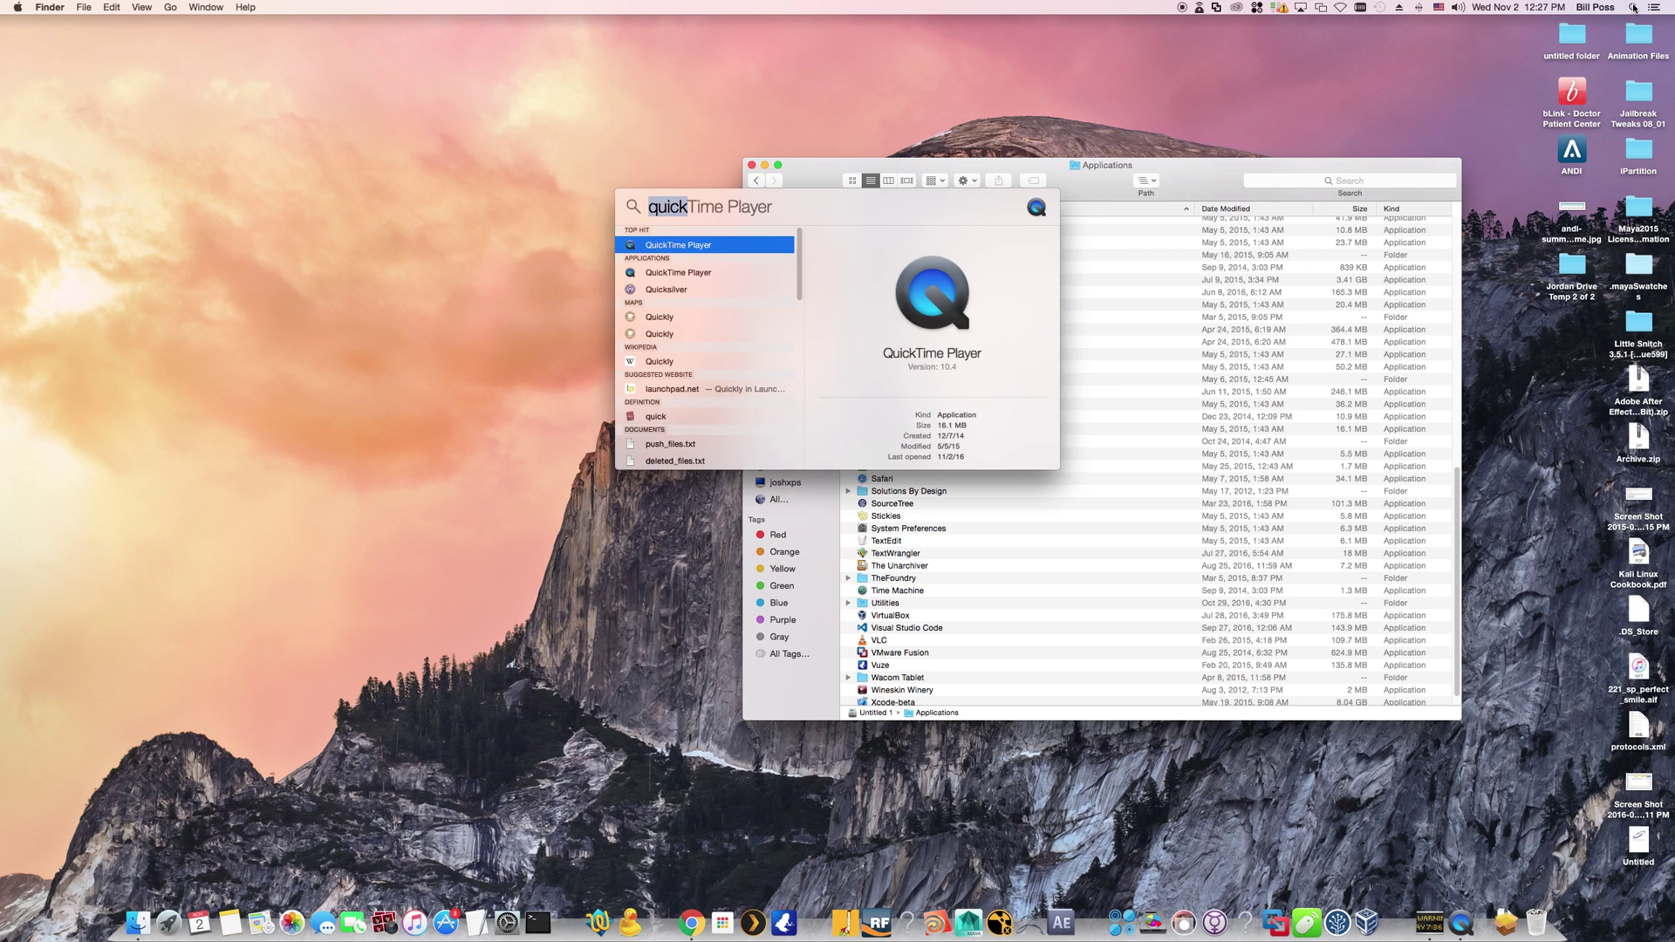
click(1632, 7)
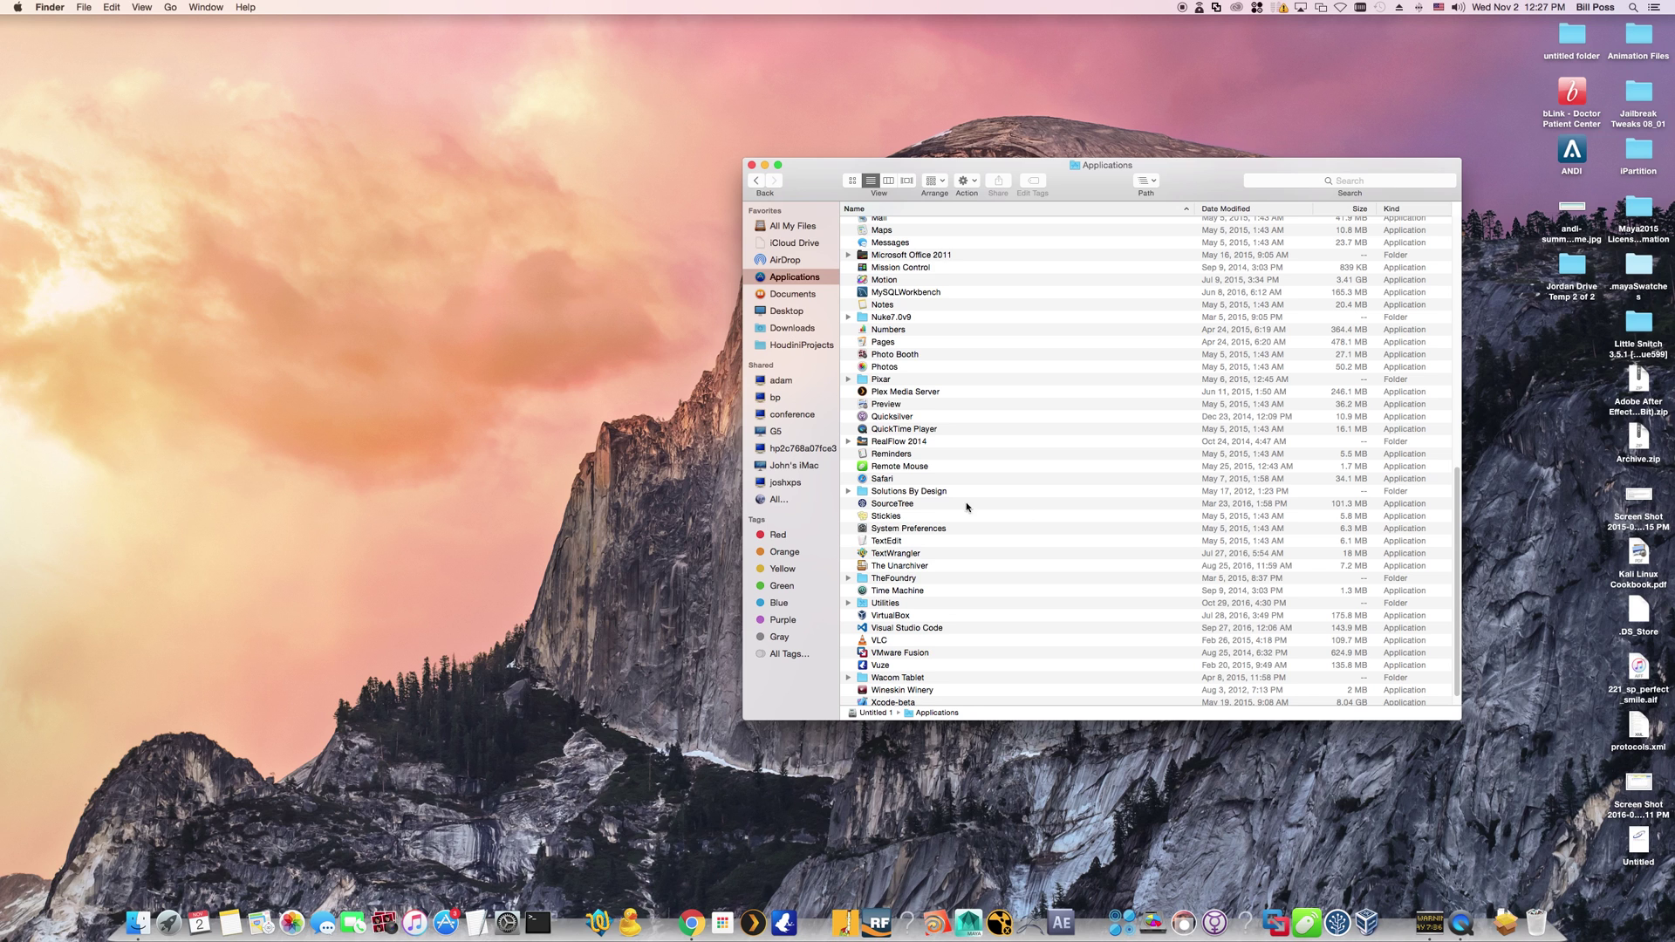
click(944, 469)
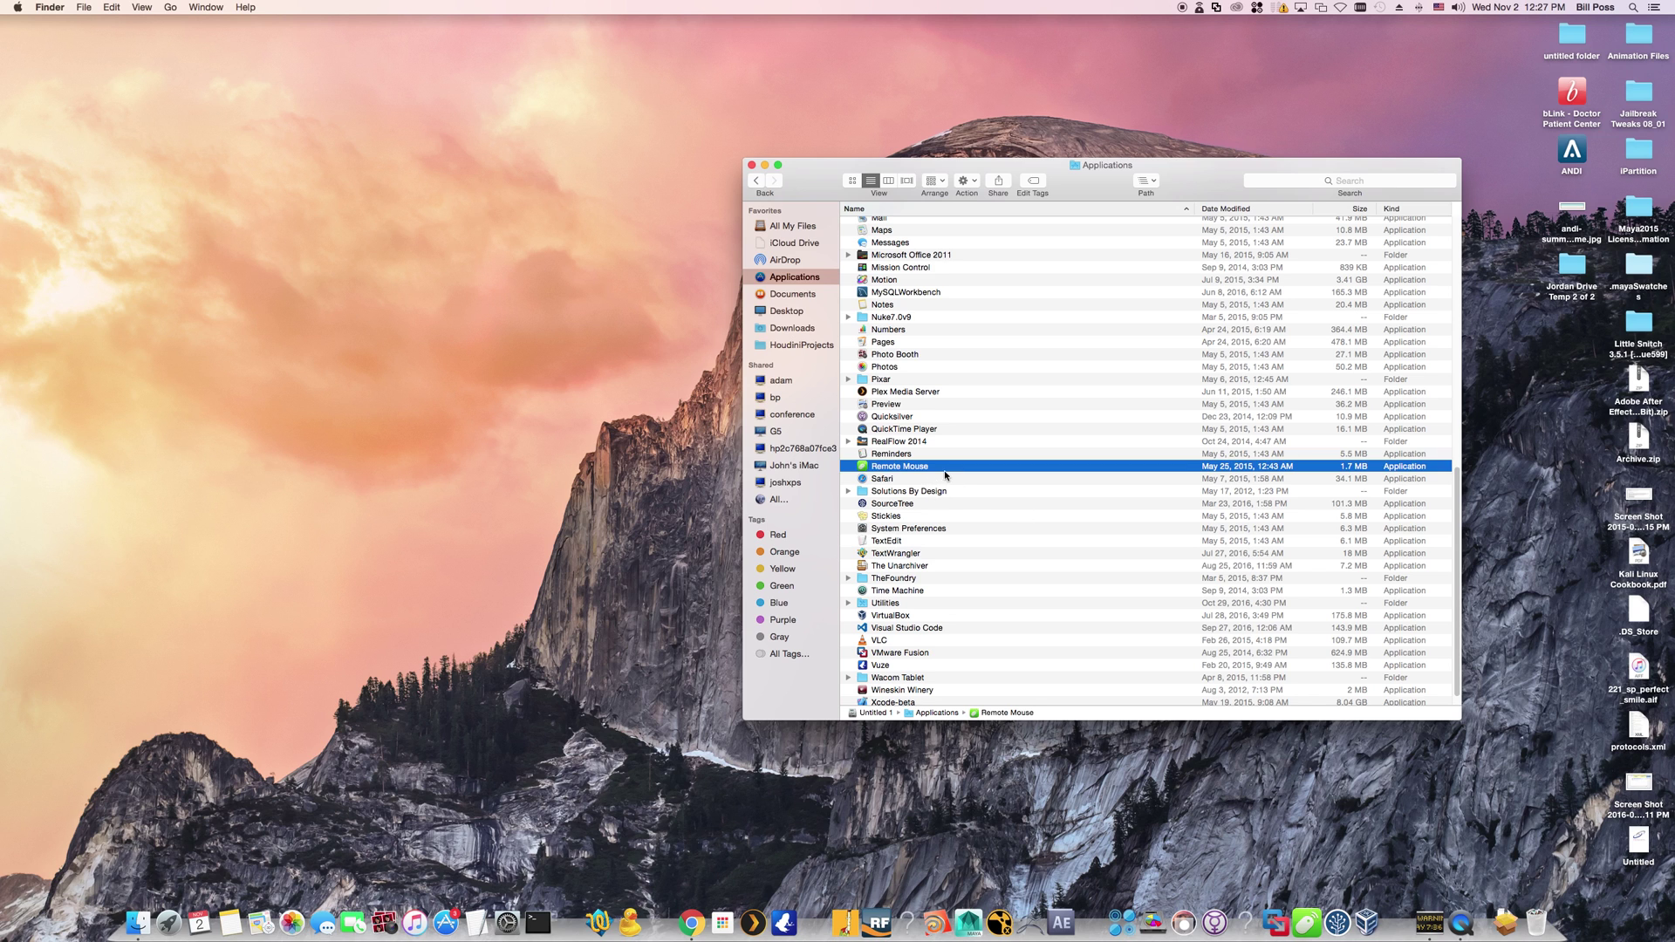
click(943, 490)
Open Solutions By Design and copy its ScreenPlay folder from the context menu
double_click(943, 491)
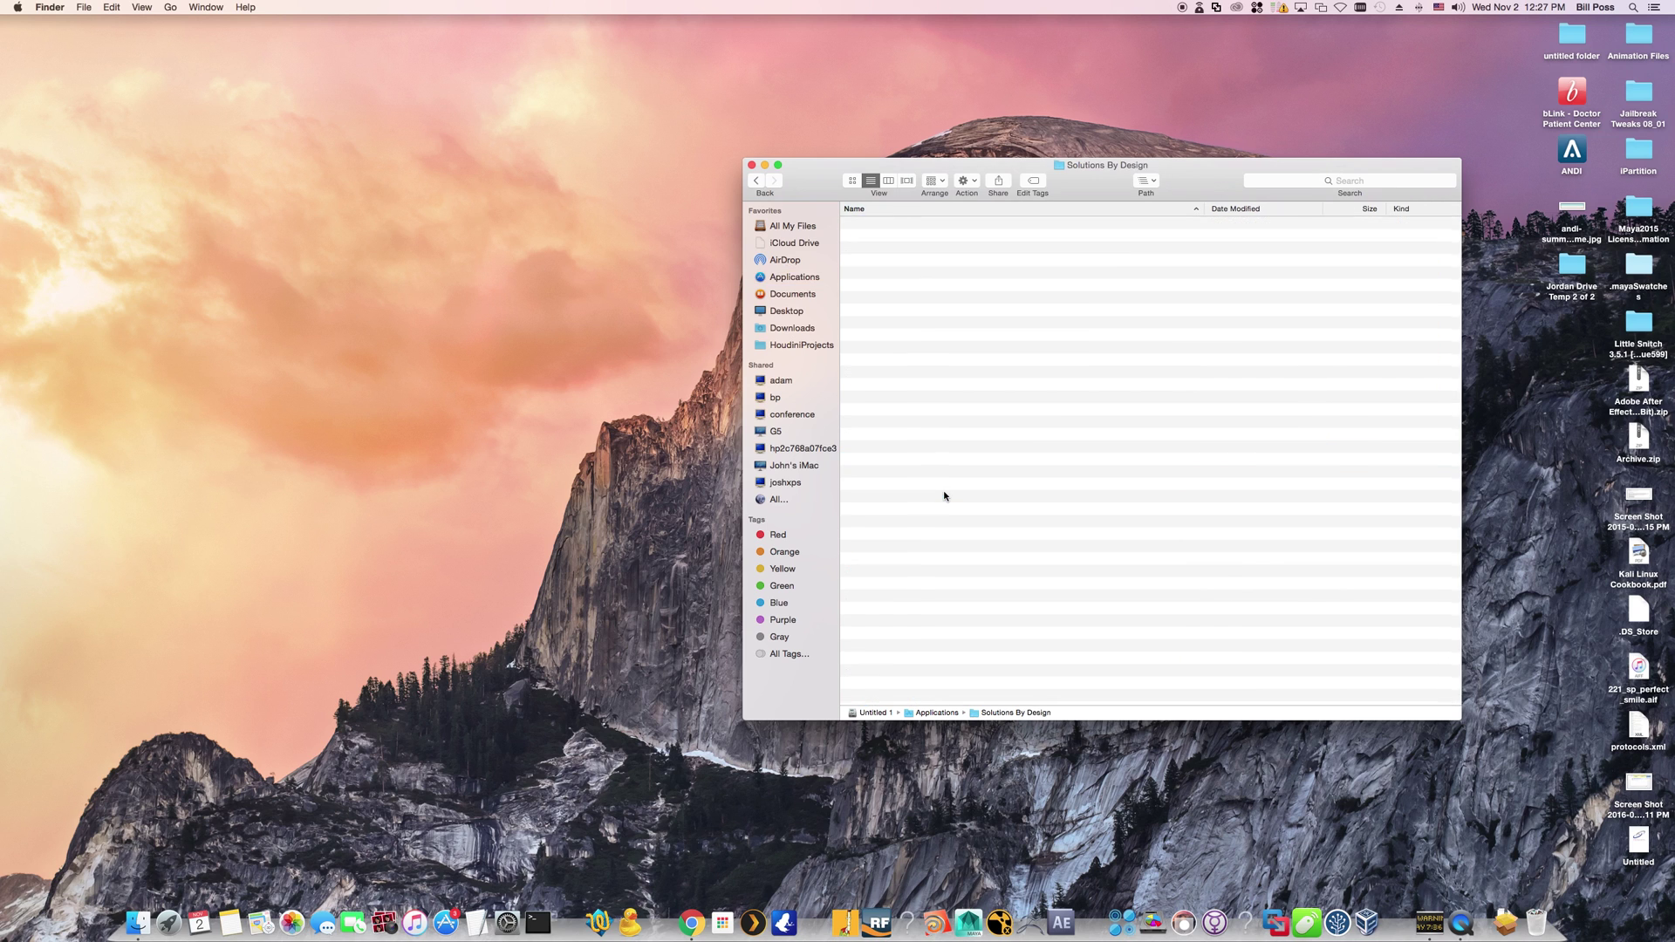
click(885, 228)
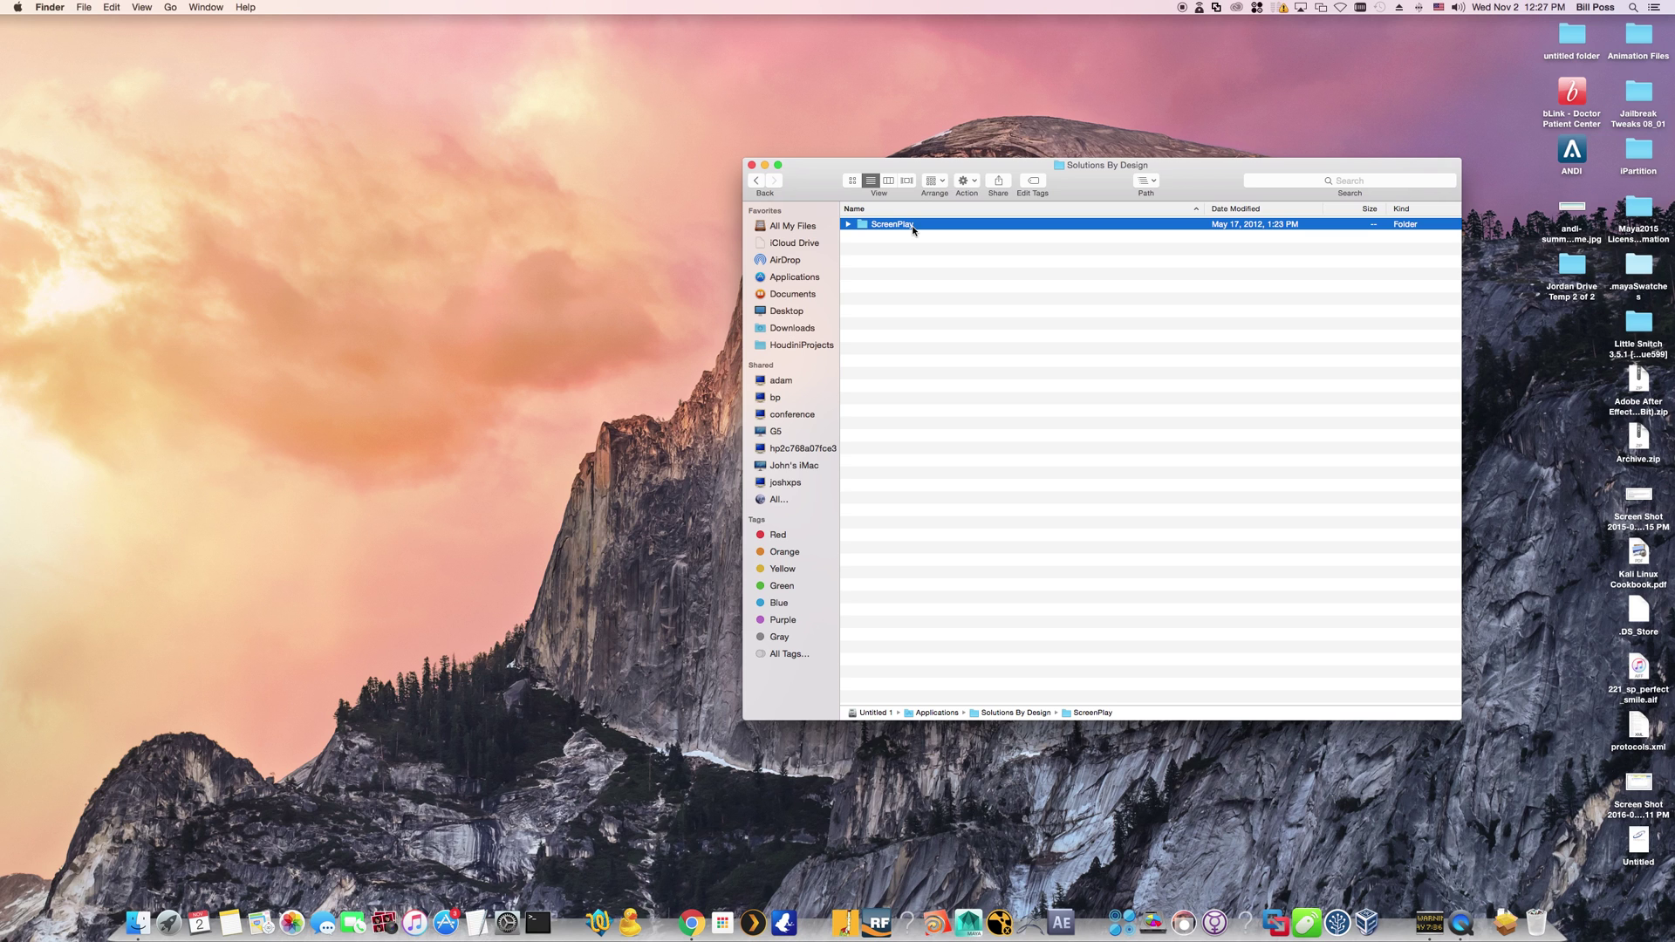
right_click(914, 229)
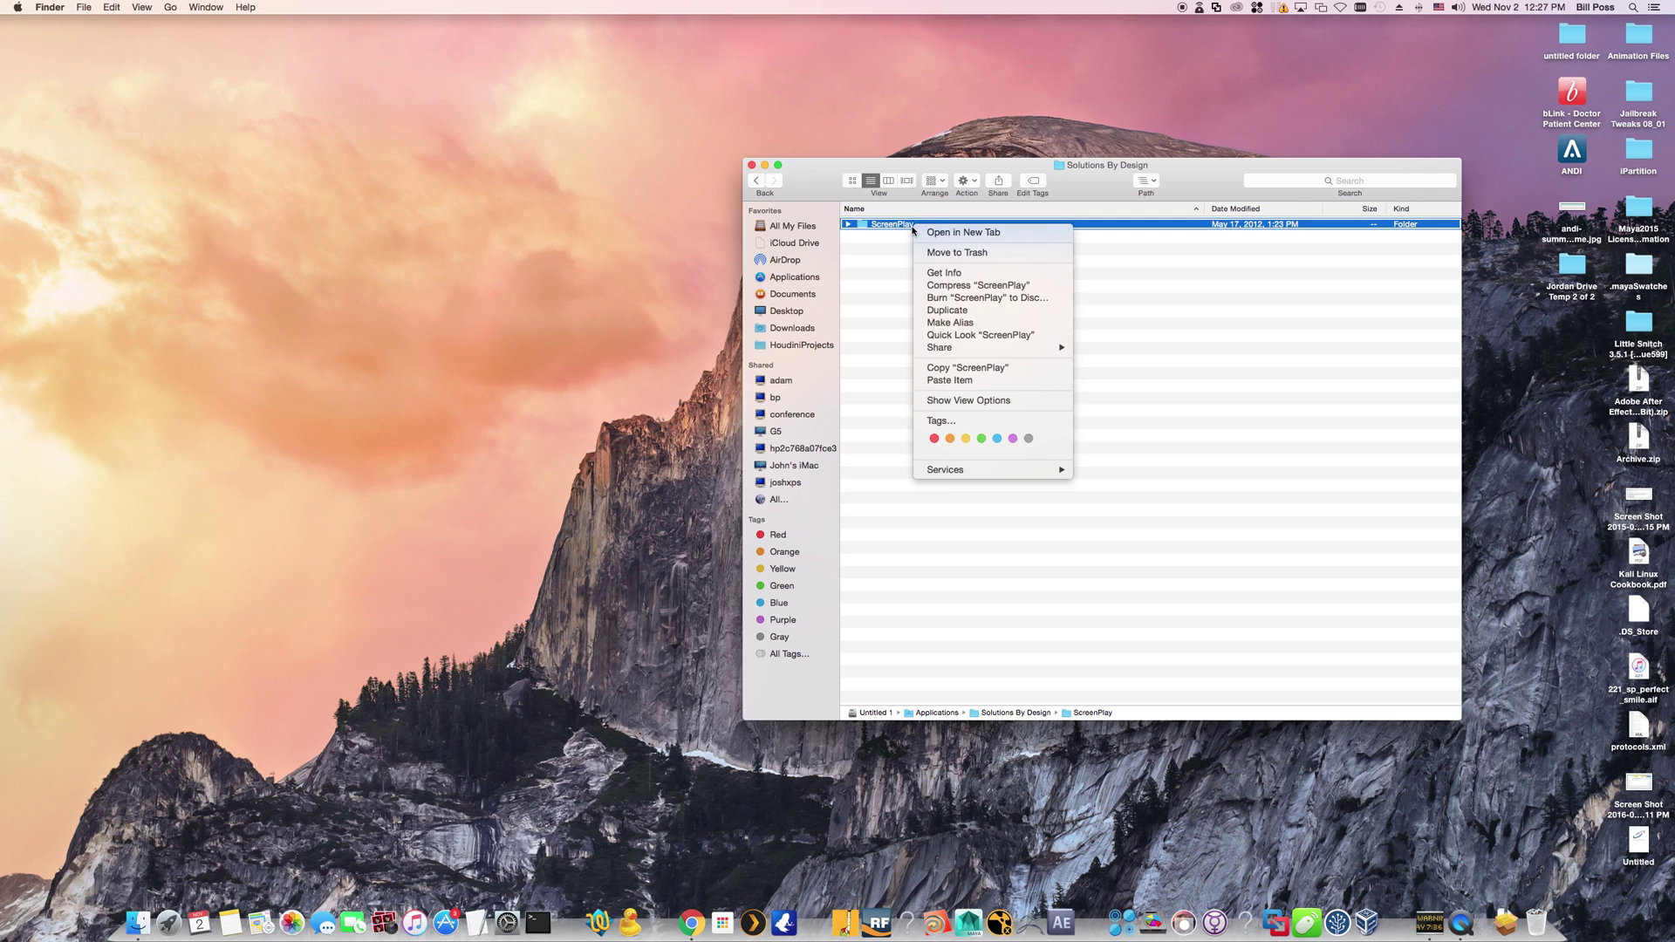
click(993, 369)
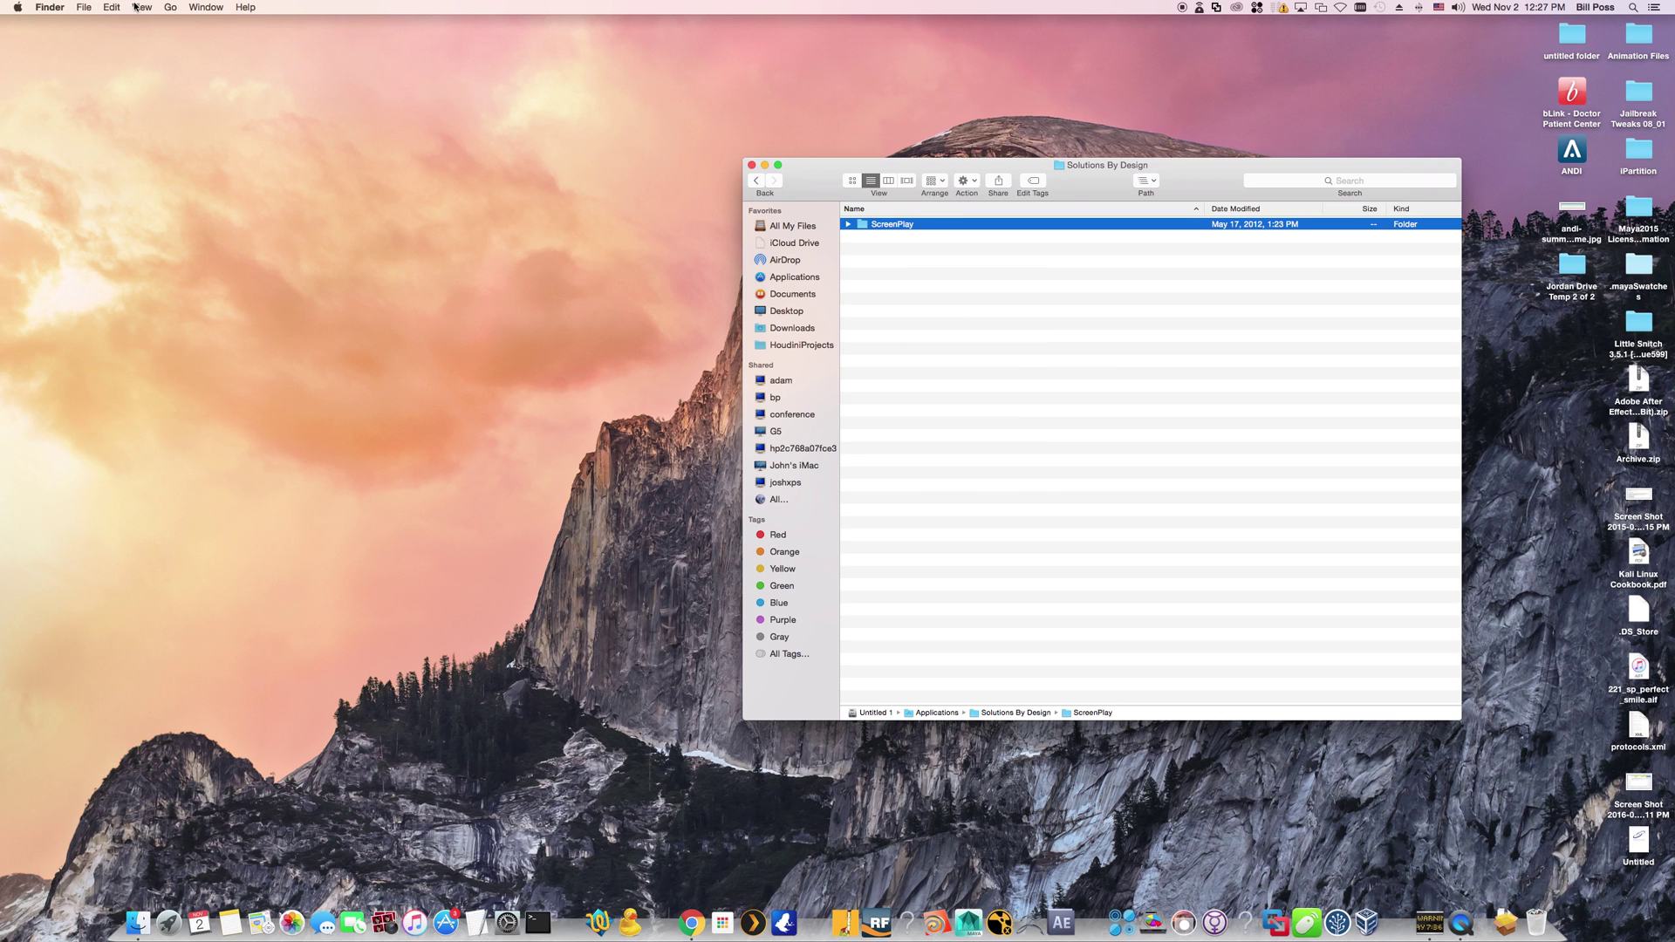
click(179, 9)
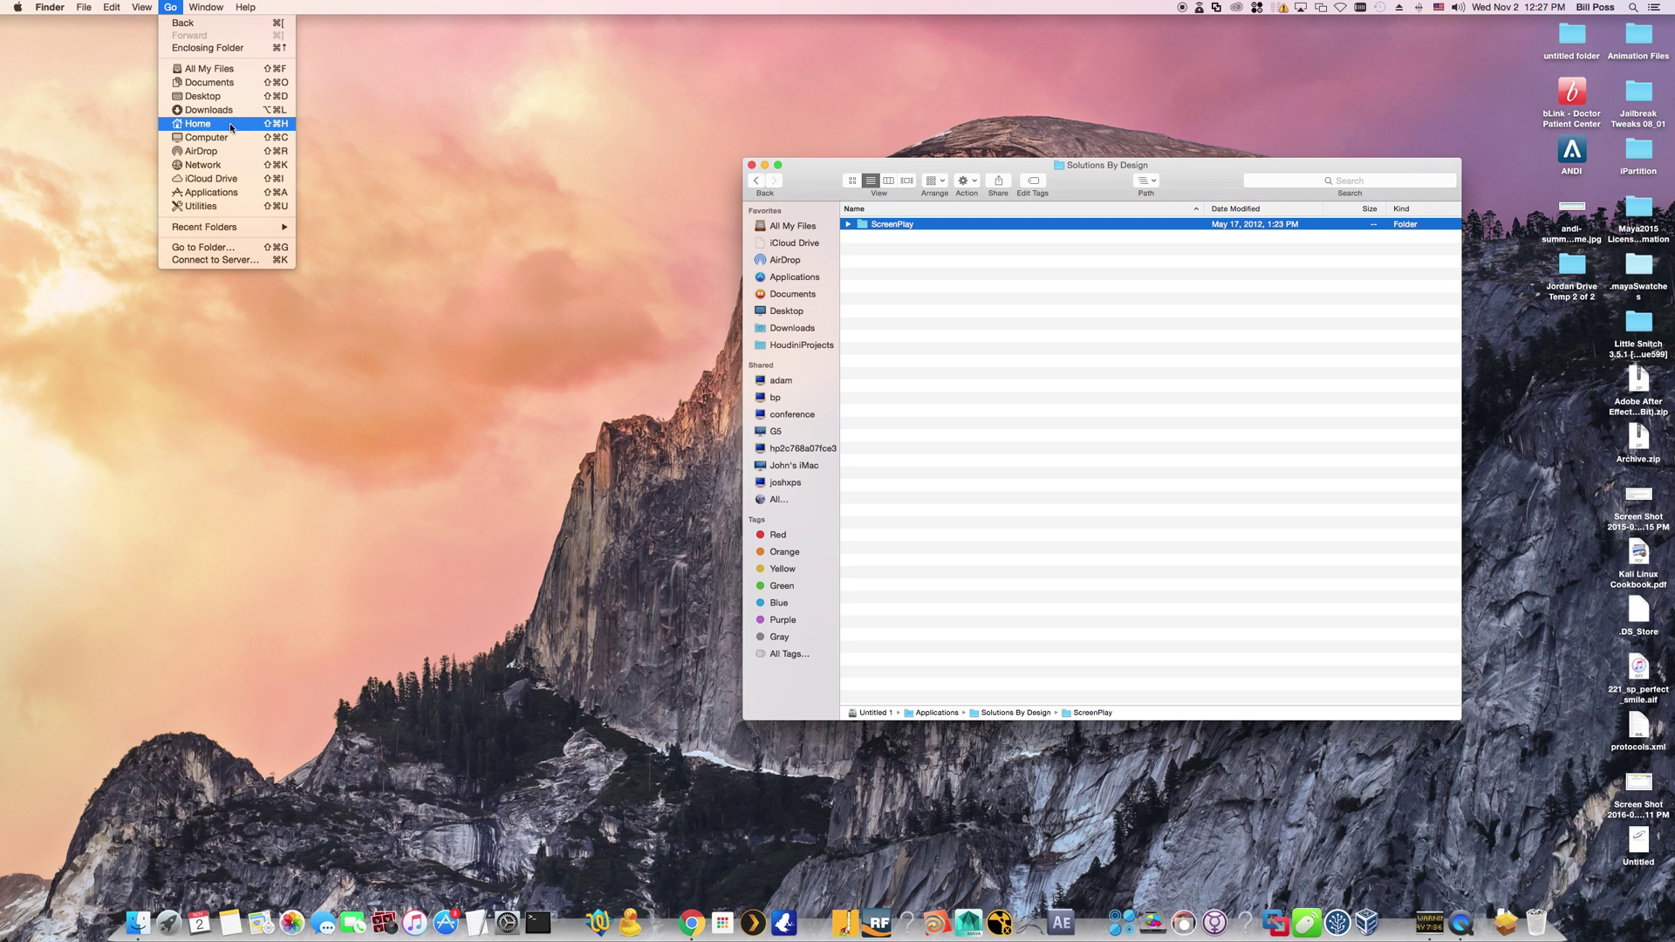
Paste the ScreenPlay folder into the home folder in icon view and select the new copy
click(231, 128)
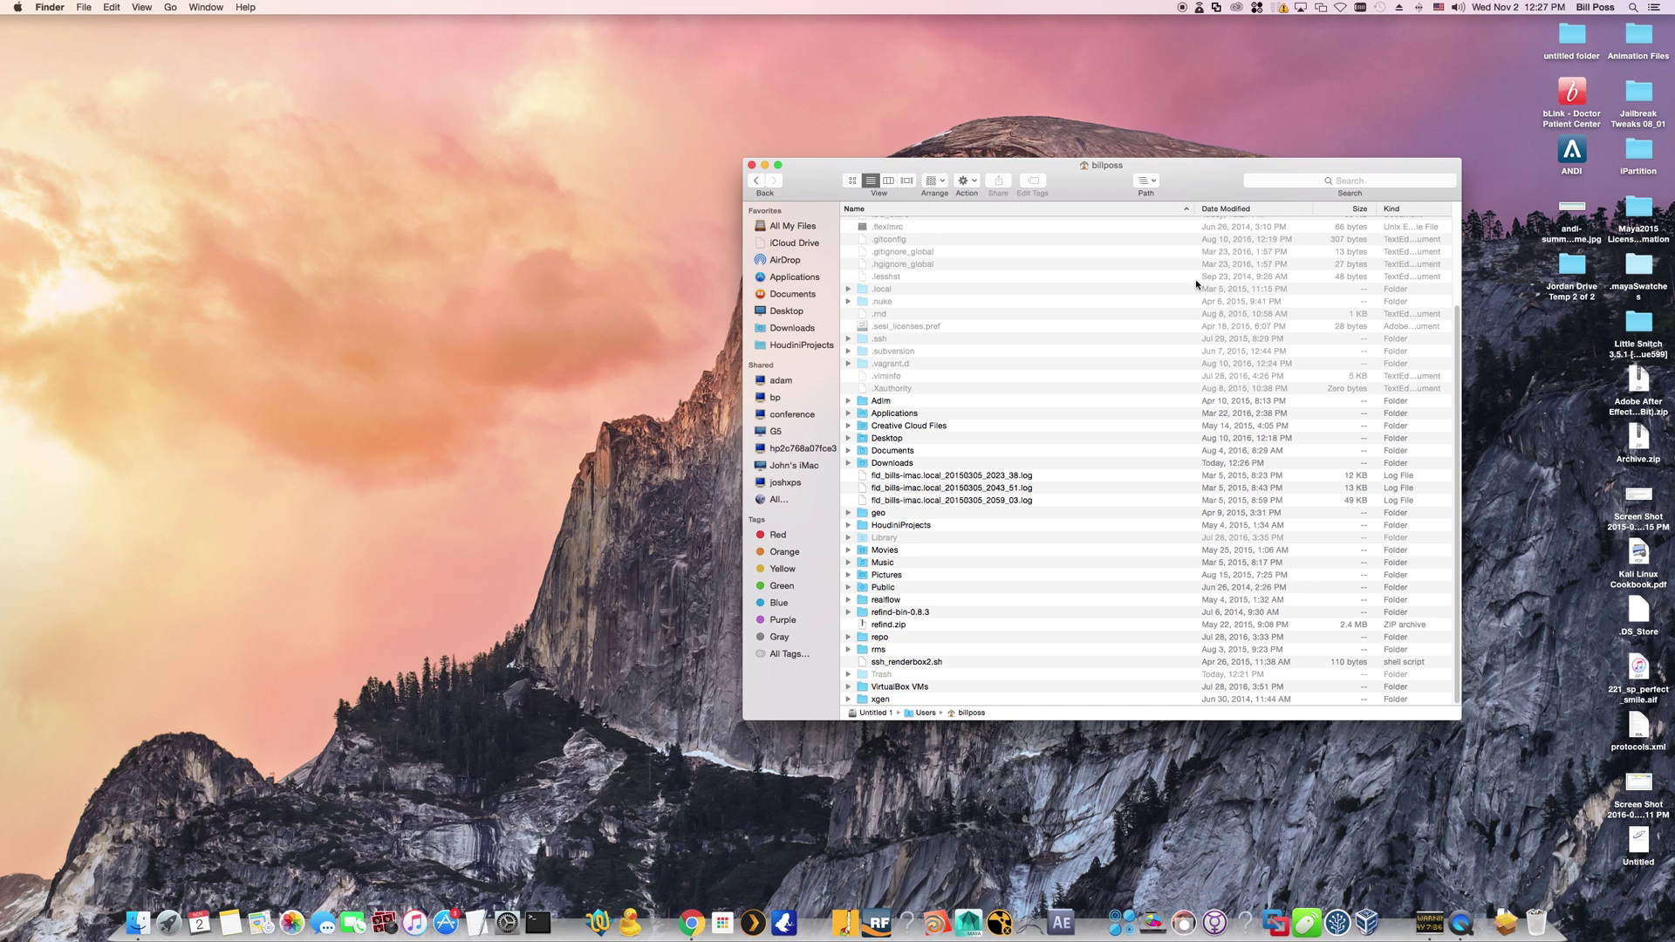
click(853, 182)
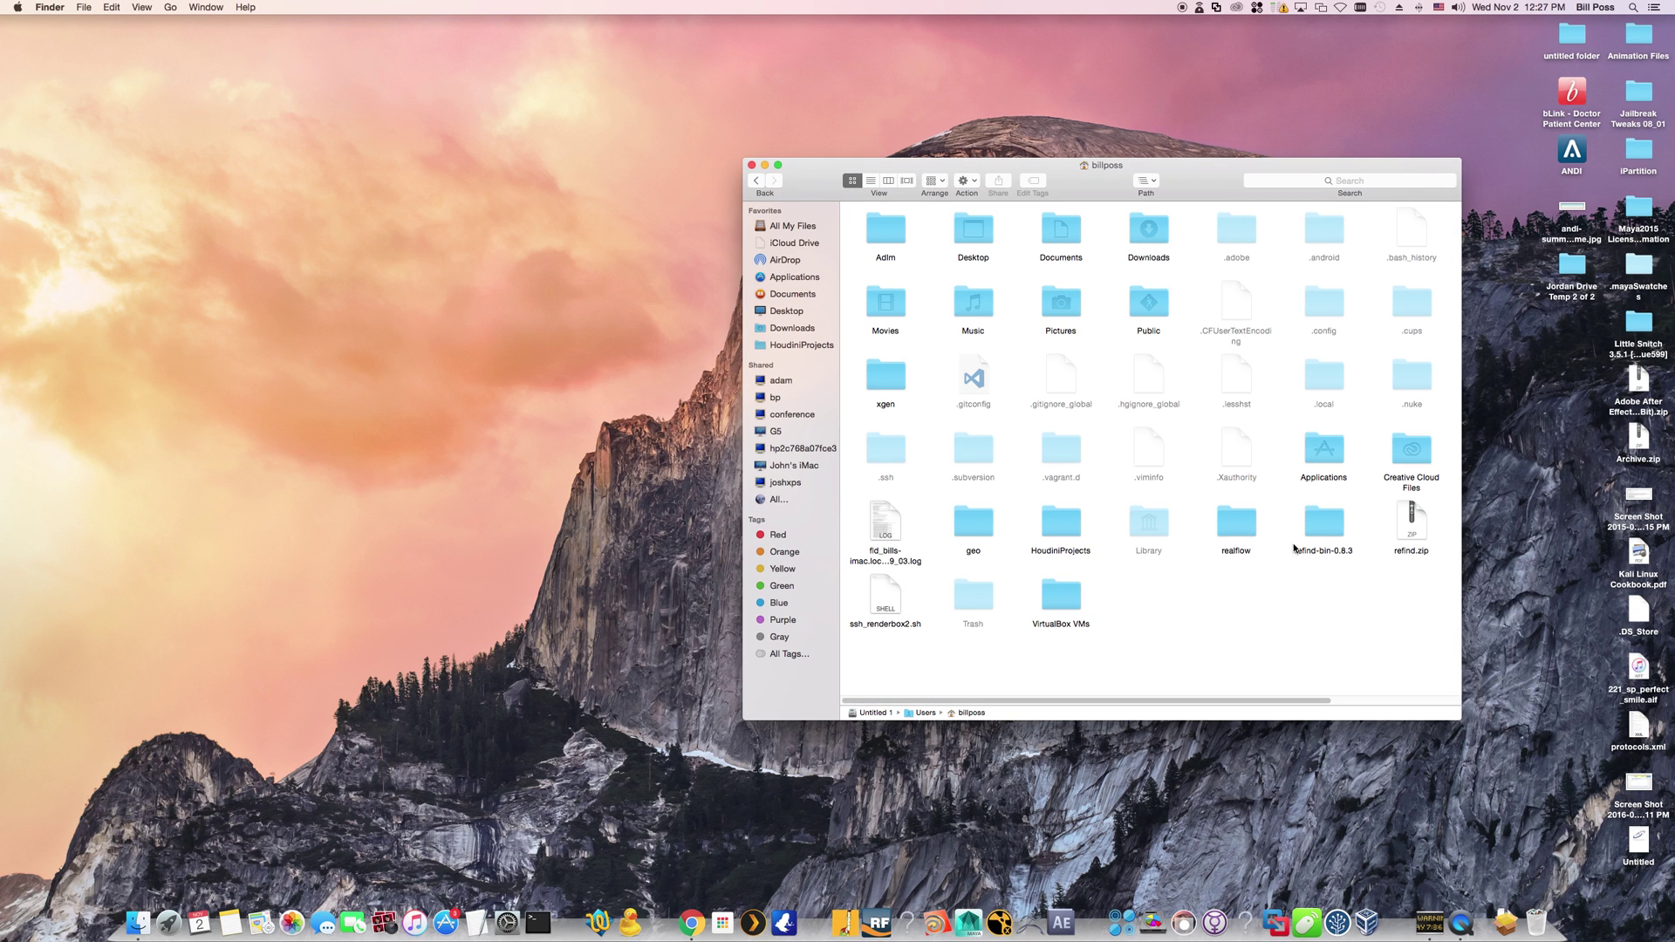
right_click(1167, 604)
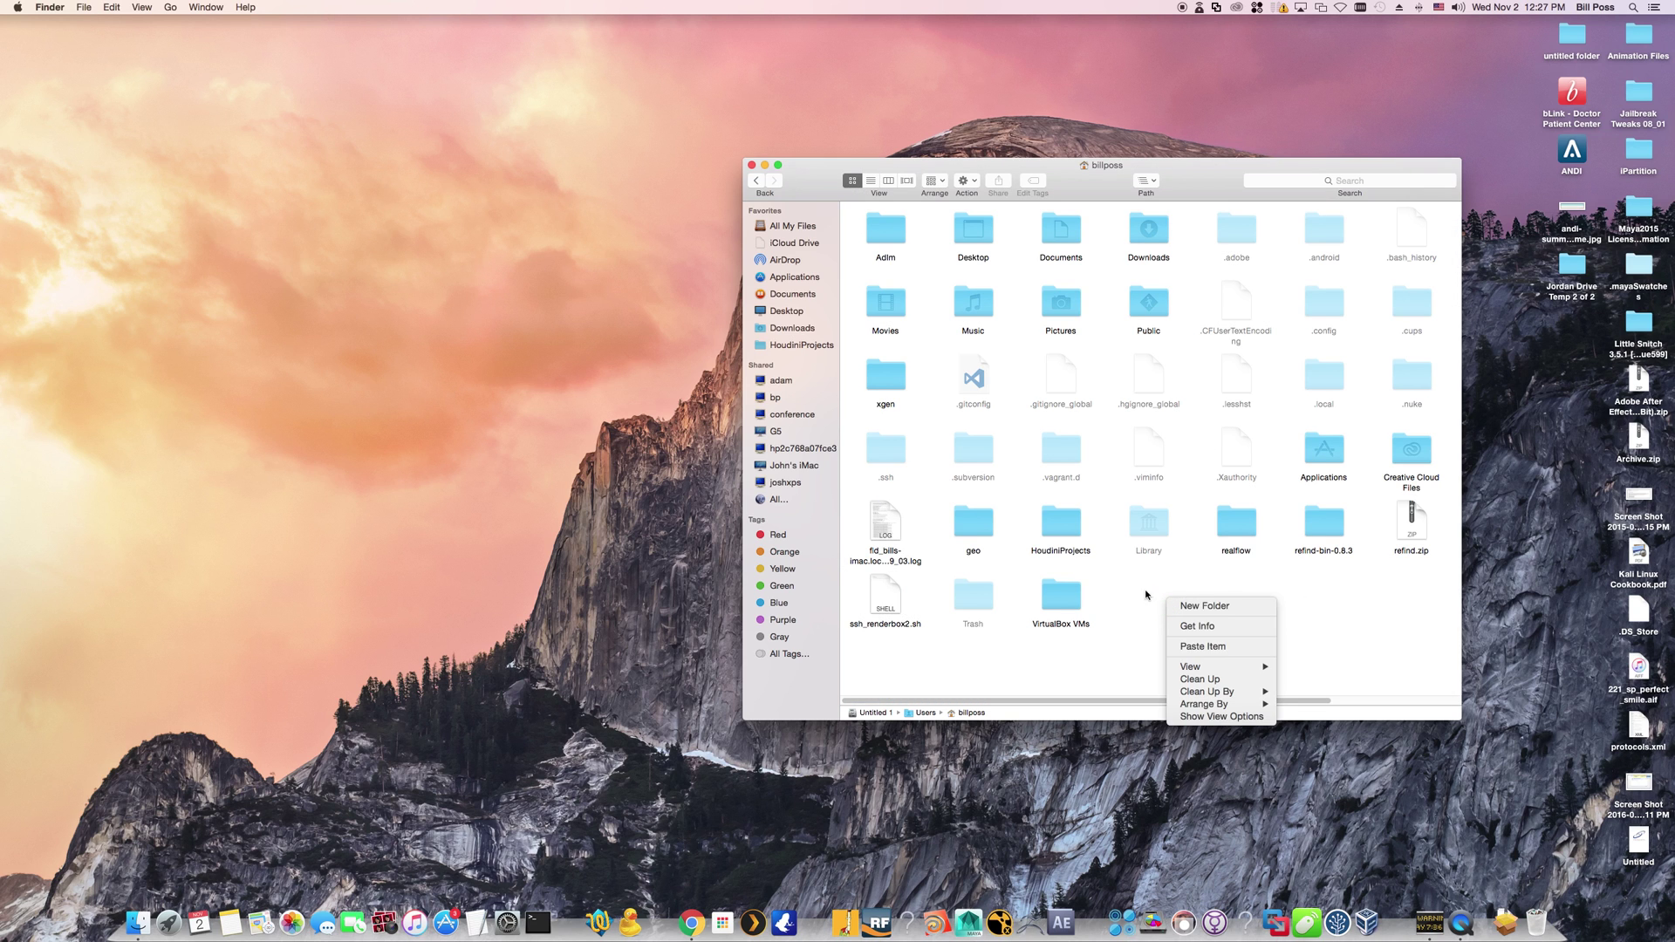
click(1252, 650)
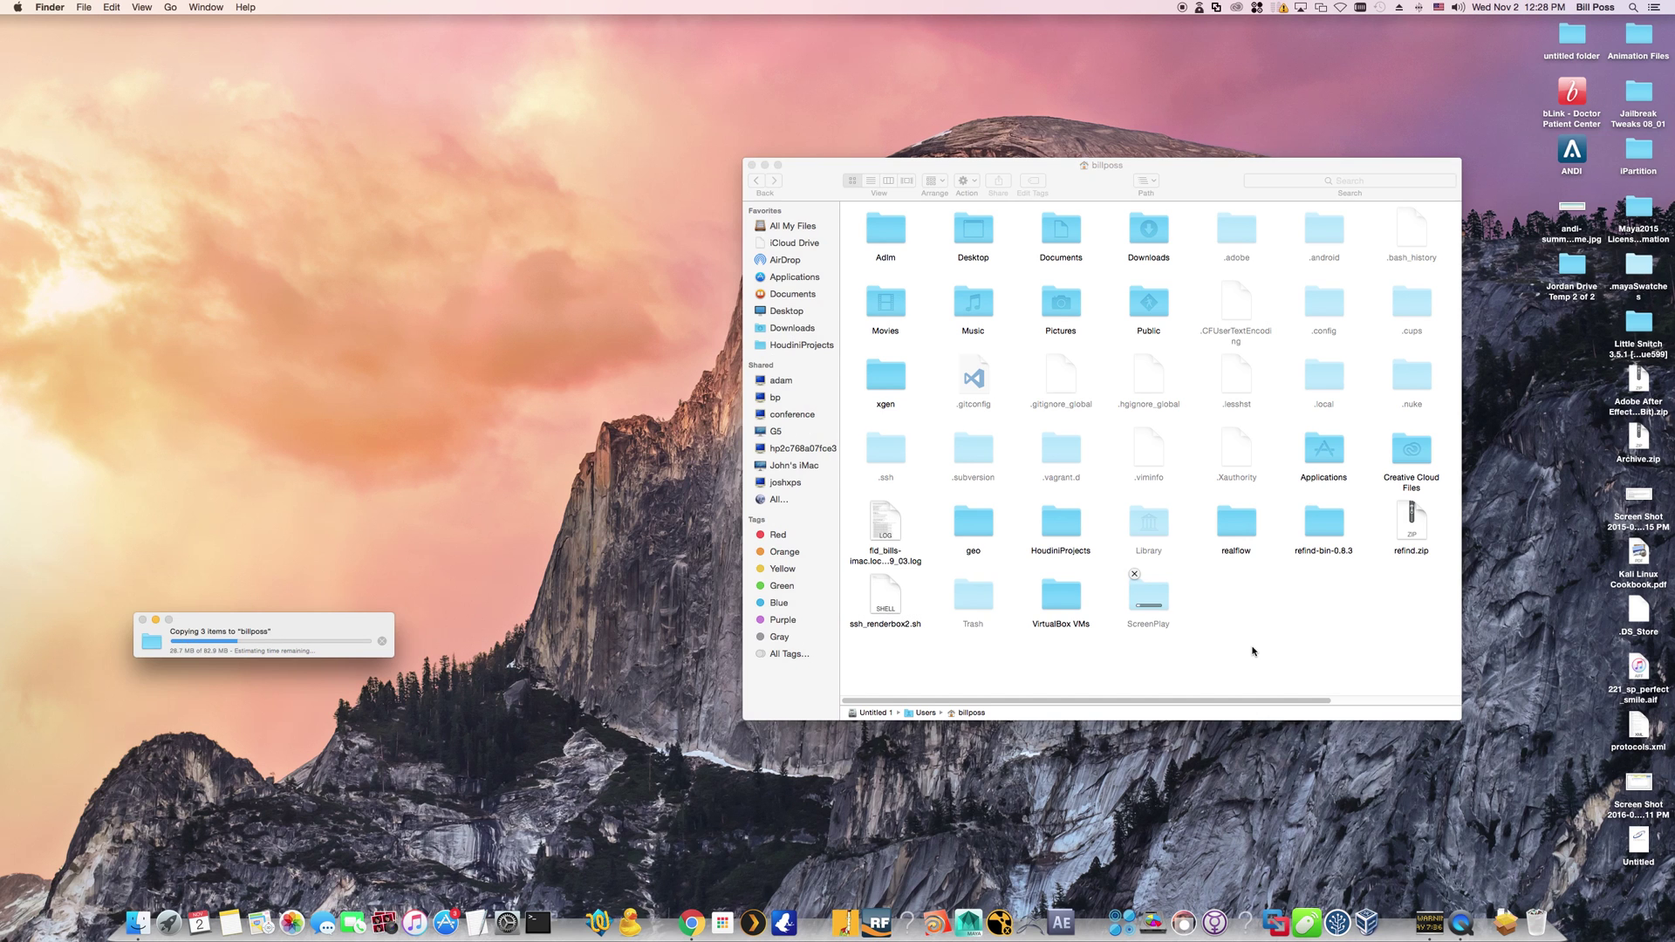
click(1153, 605)
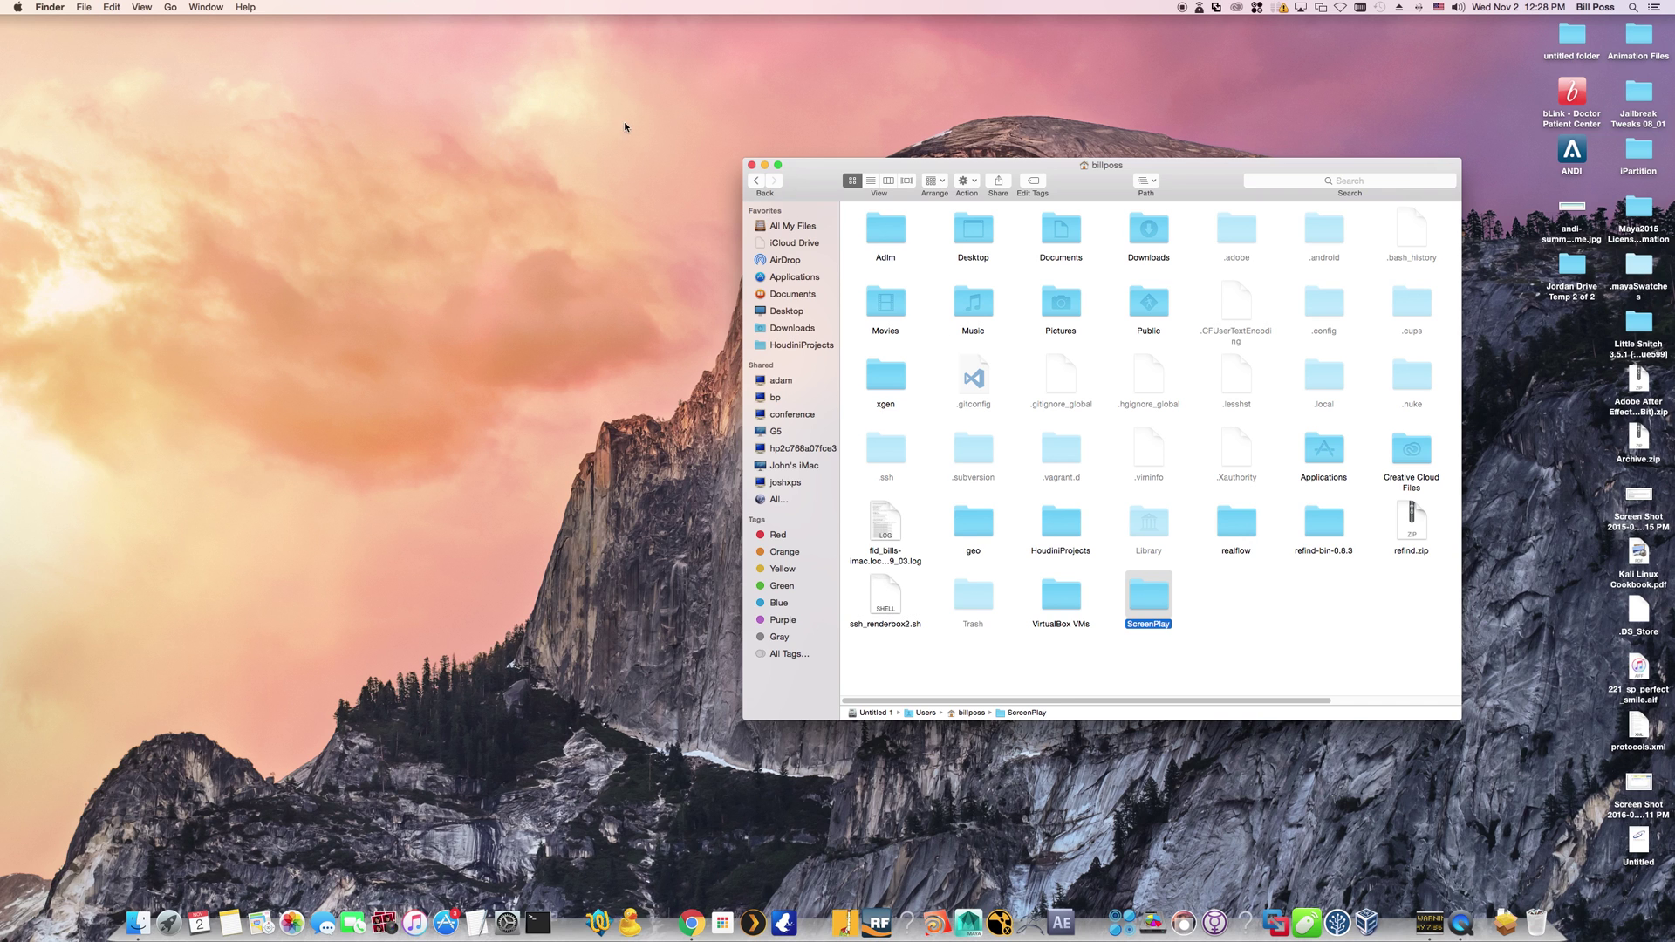
Move the original ScreenPlay folder in Applications > Solutions By Design to the Trash
click(810, 278)
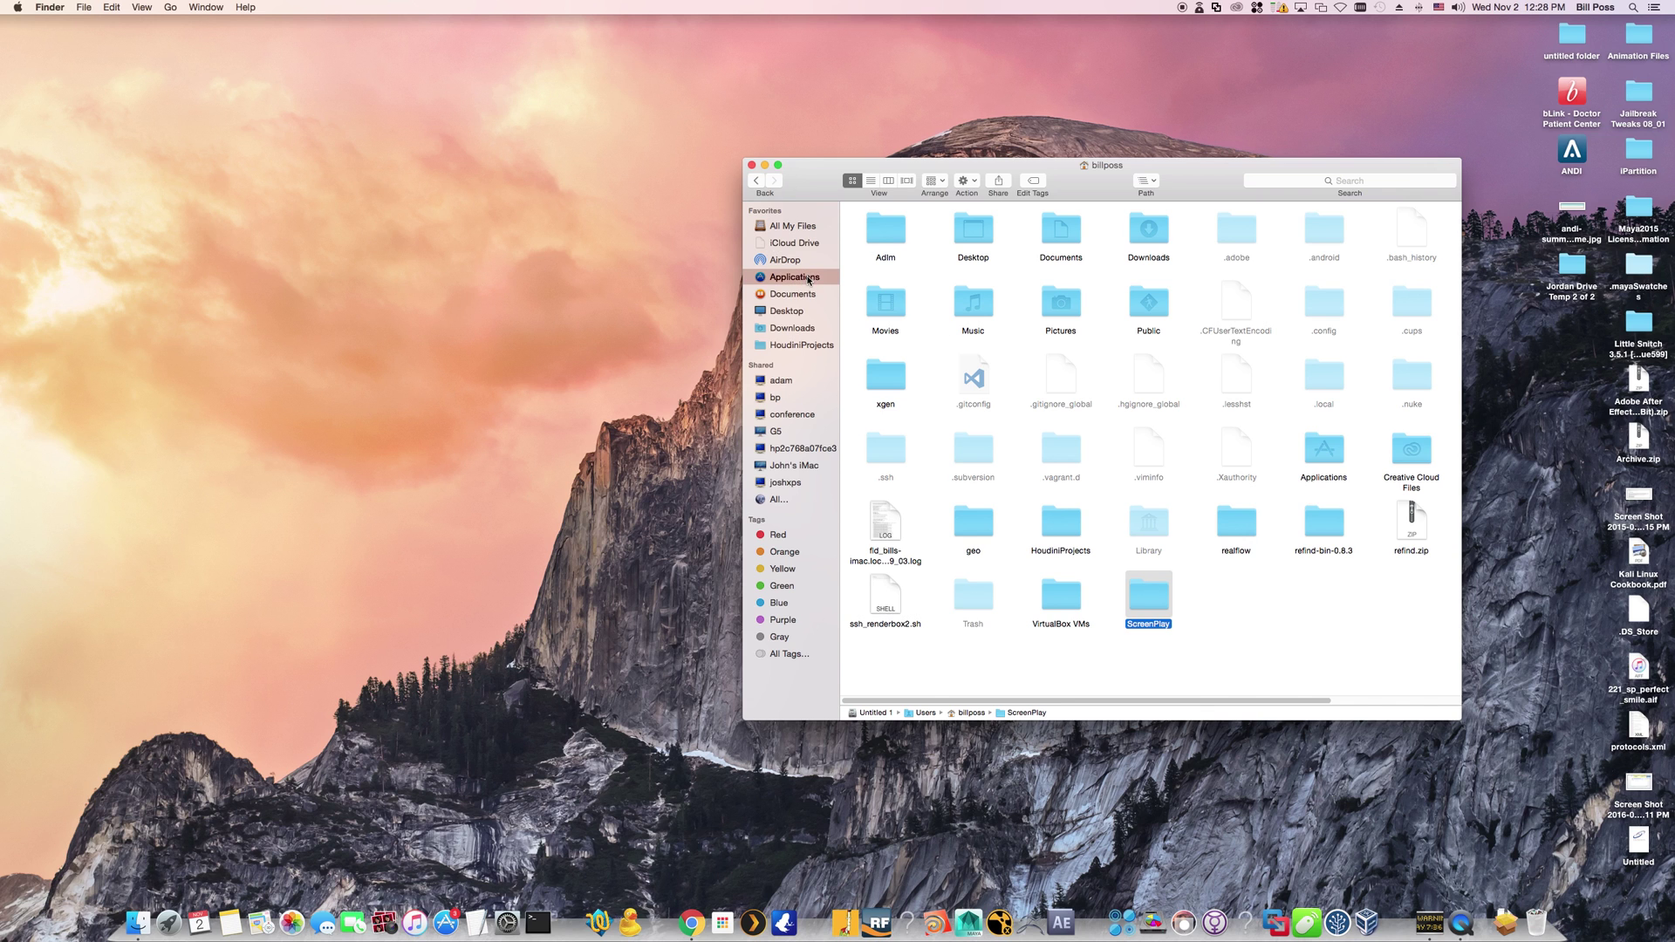
double_click(935, 493)
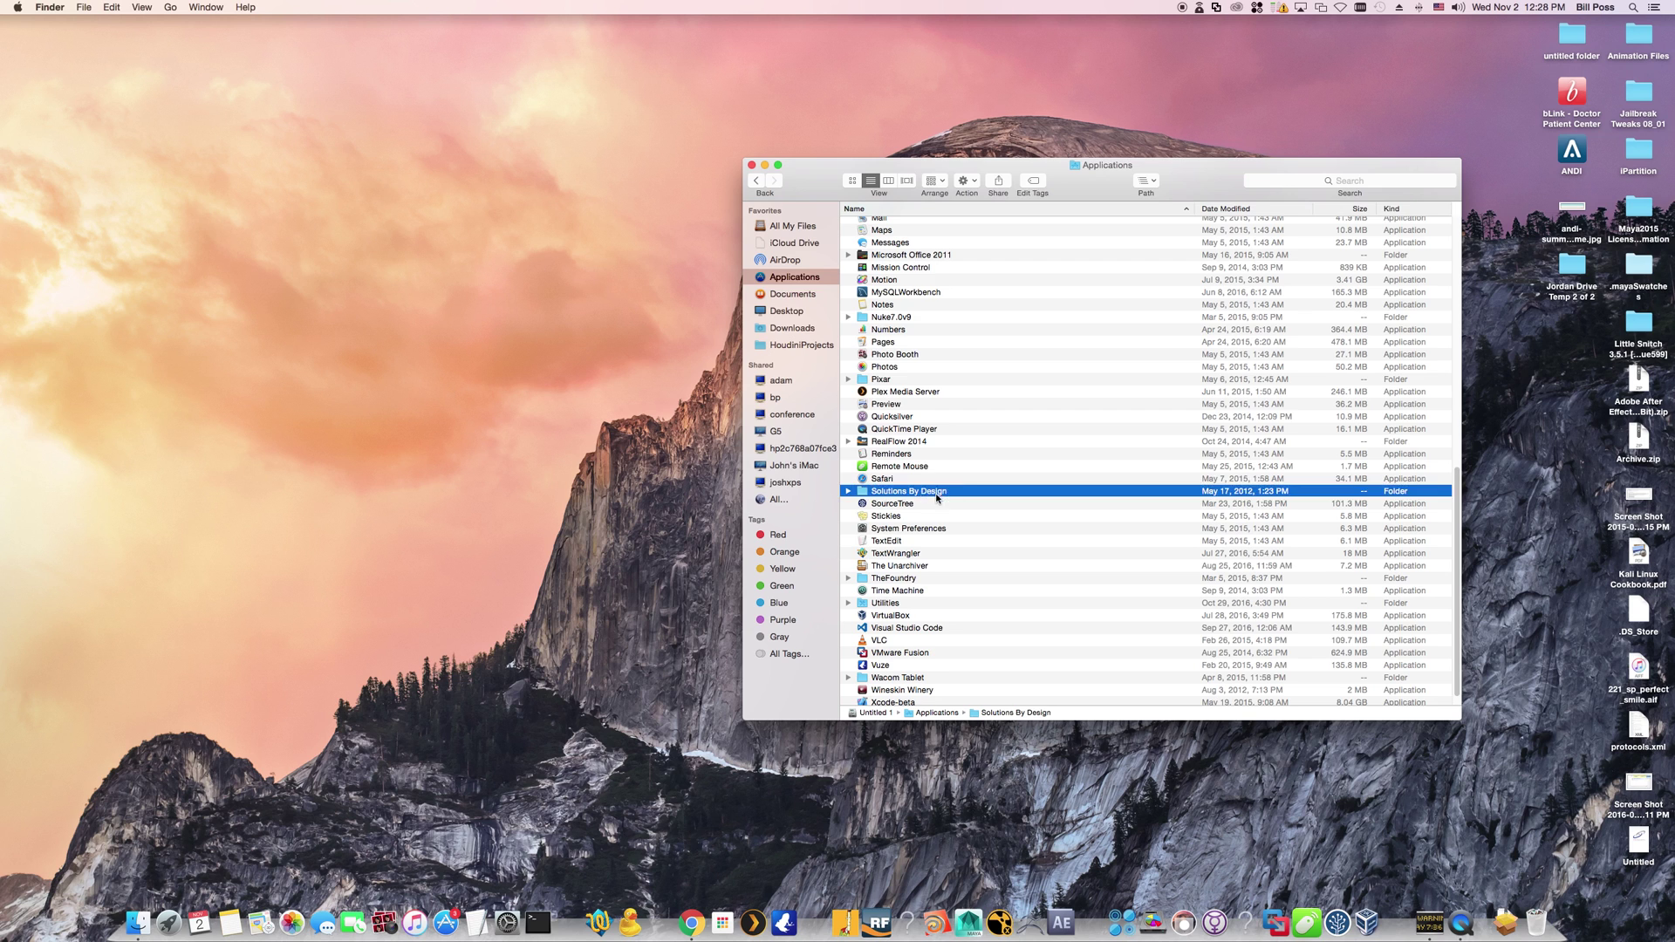
click(891, 225)
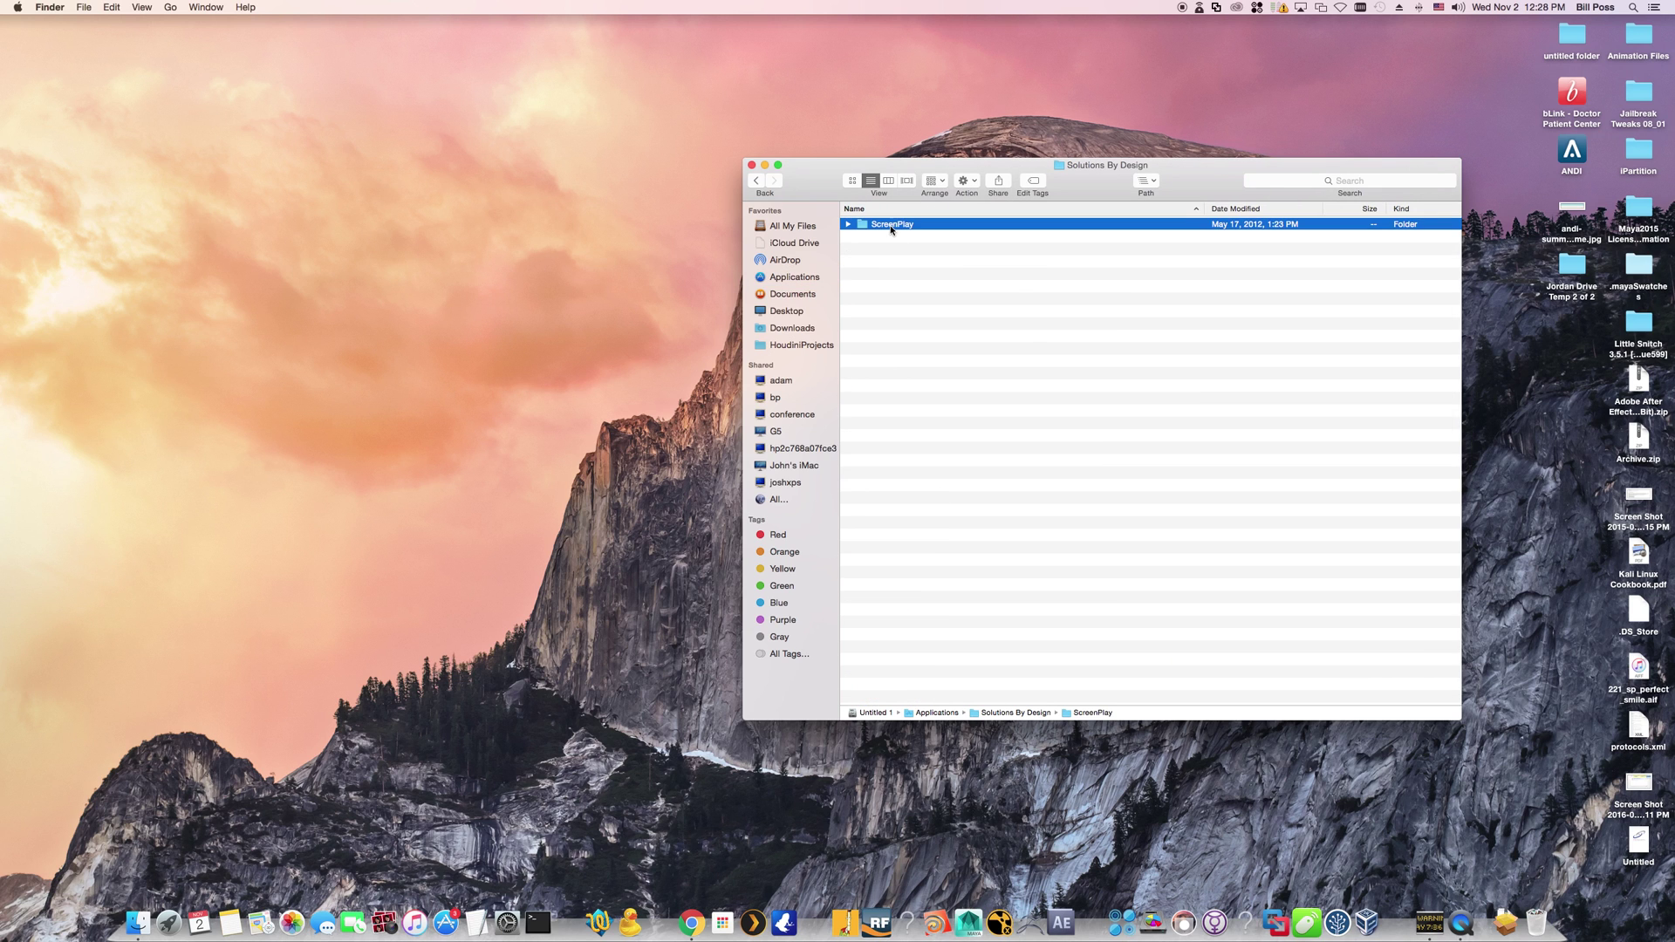
right_click(912, 228)
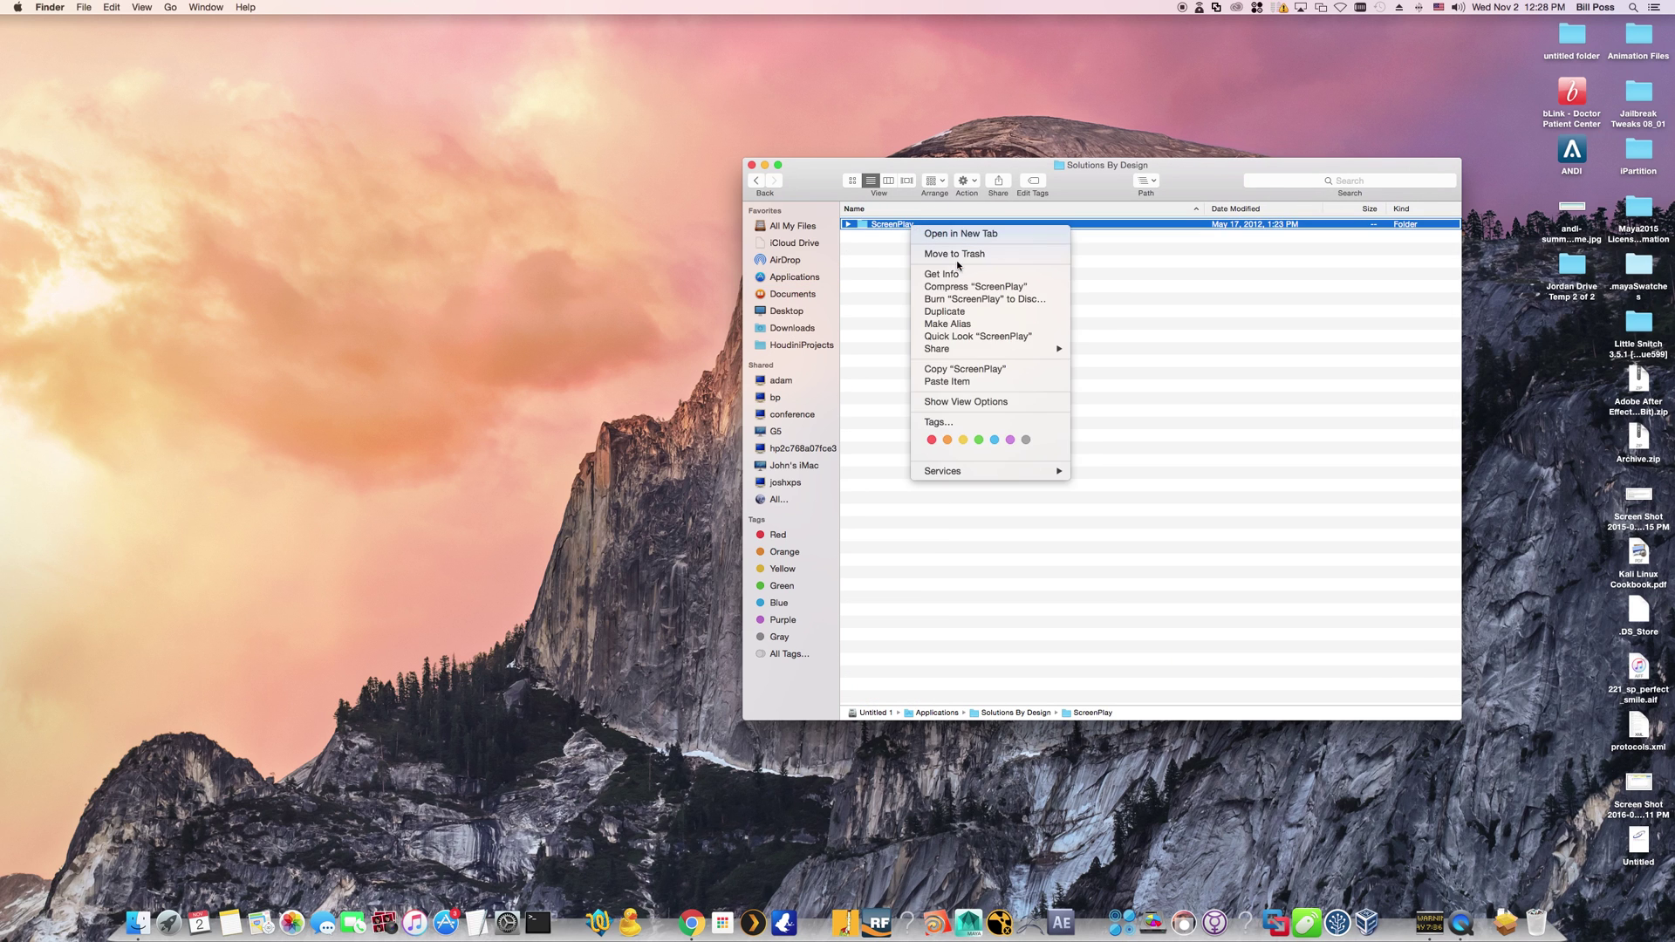
click(960, 255)
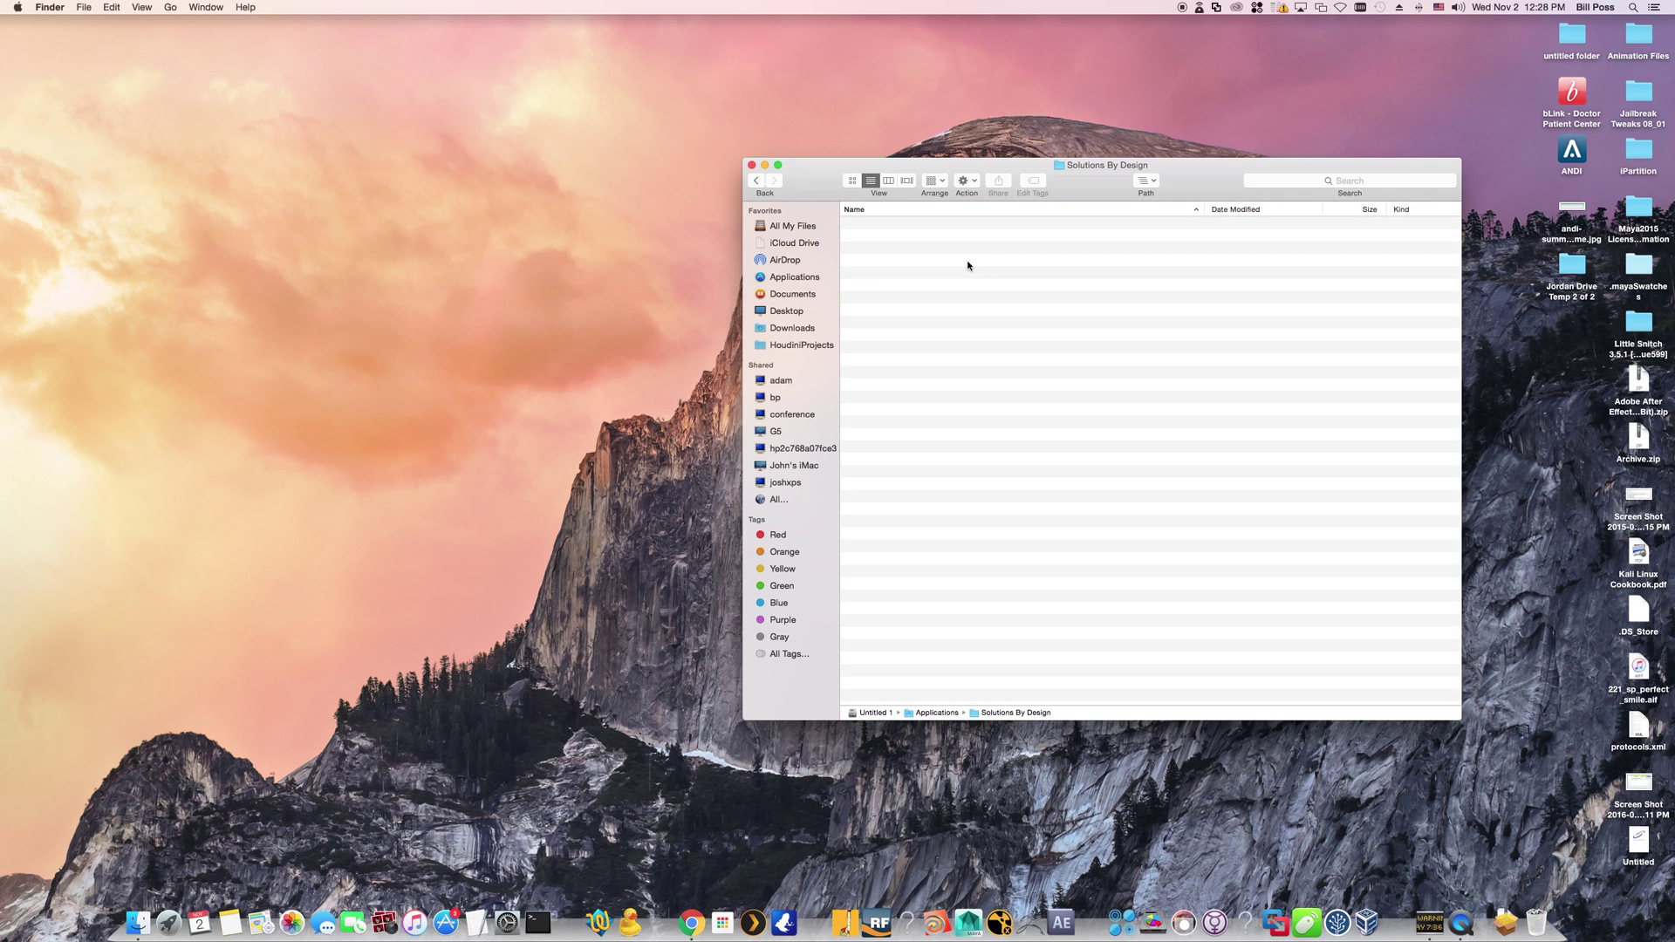
click(169, 9)
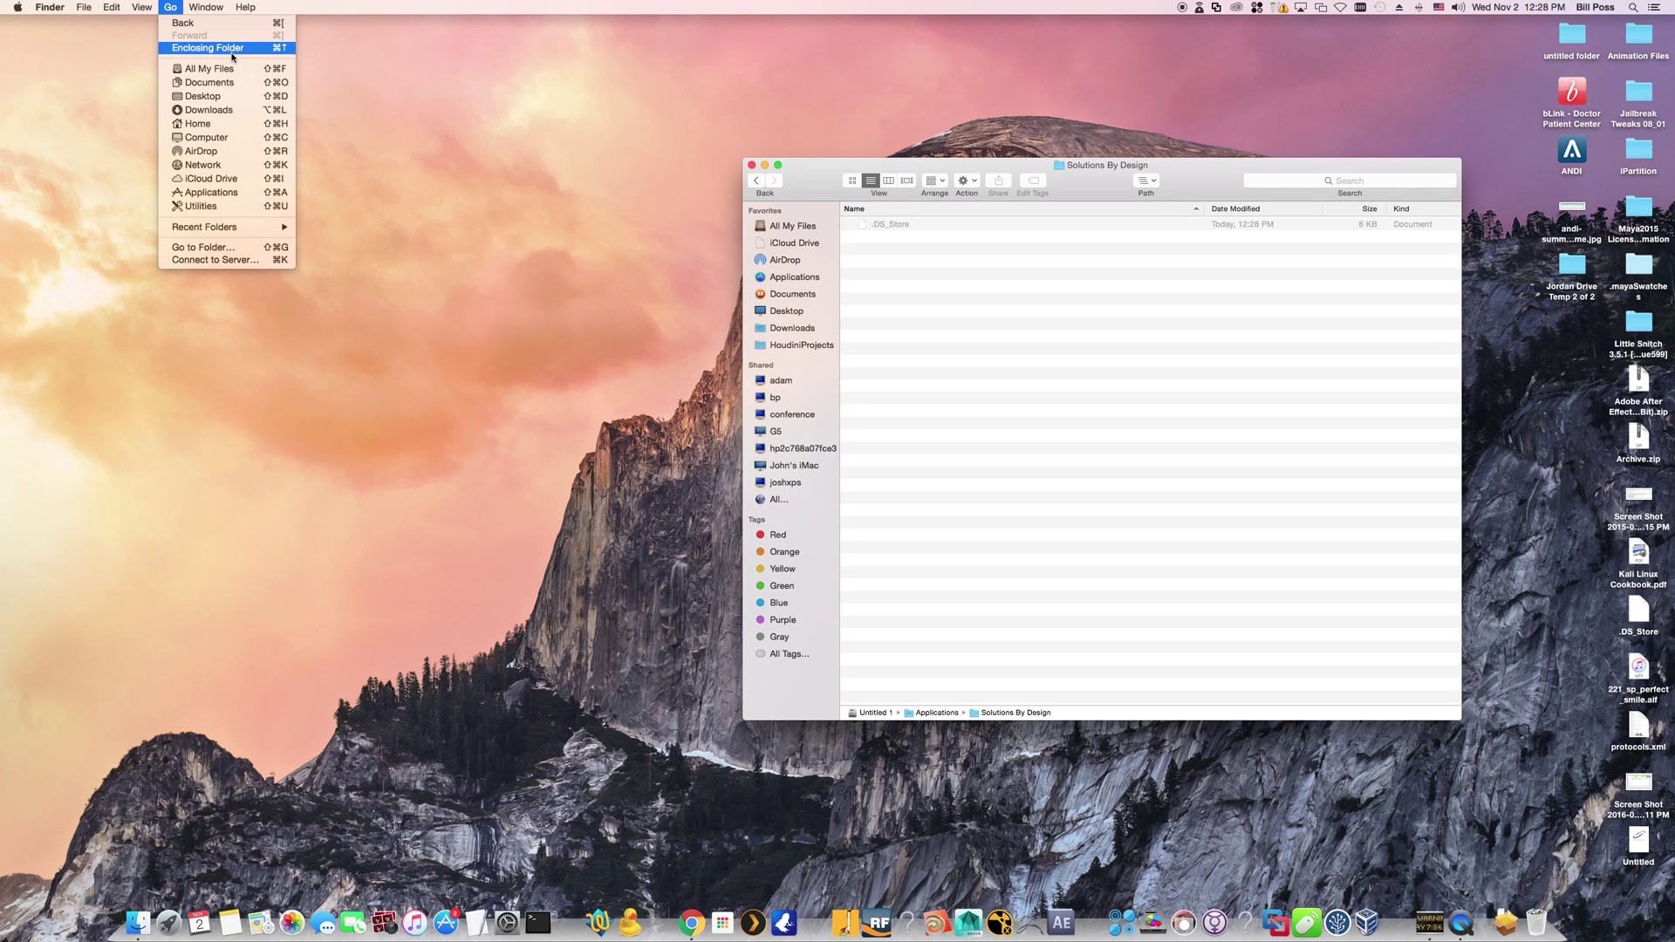
Show the home folder as icons and open the copied ScreenPlay folder there
click(217, 129)
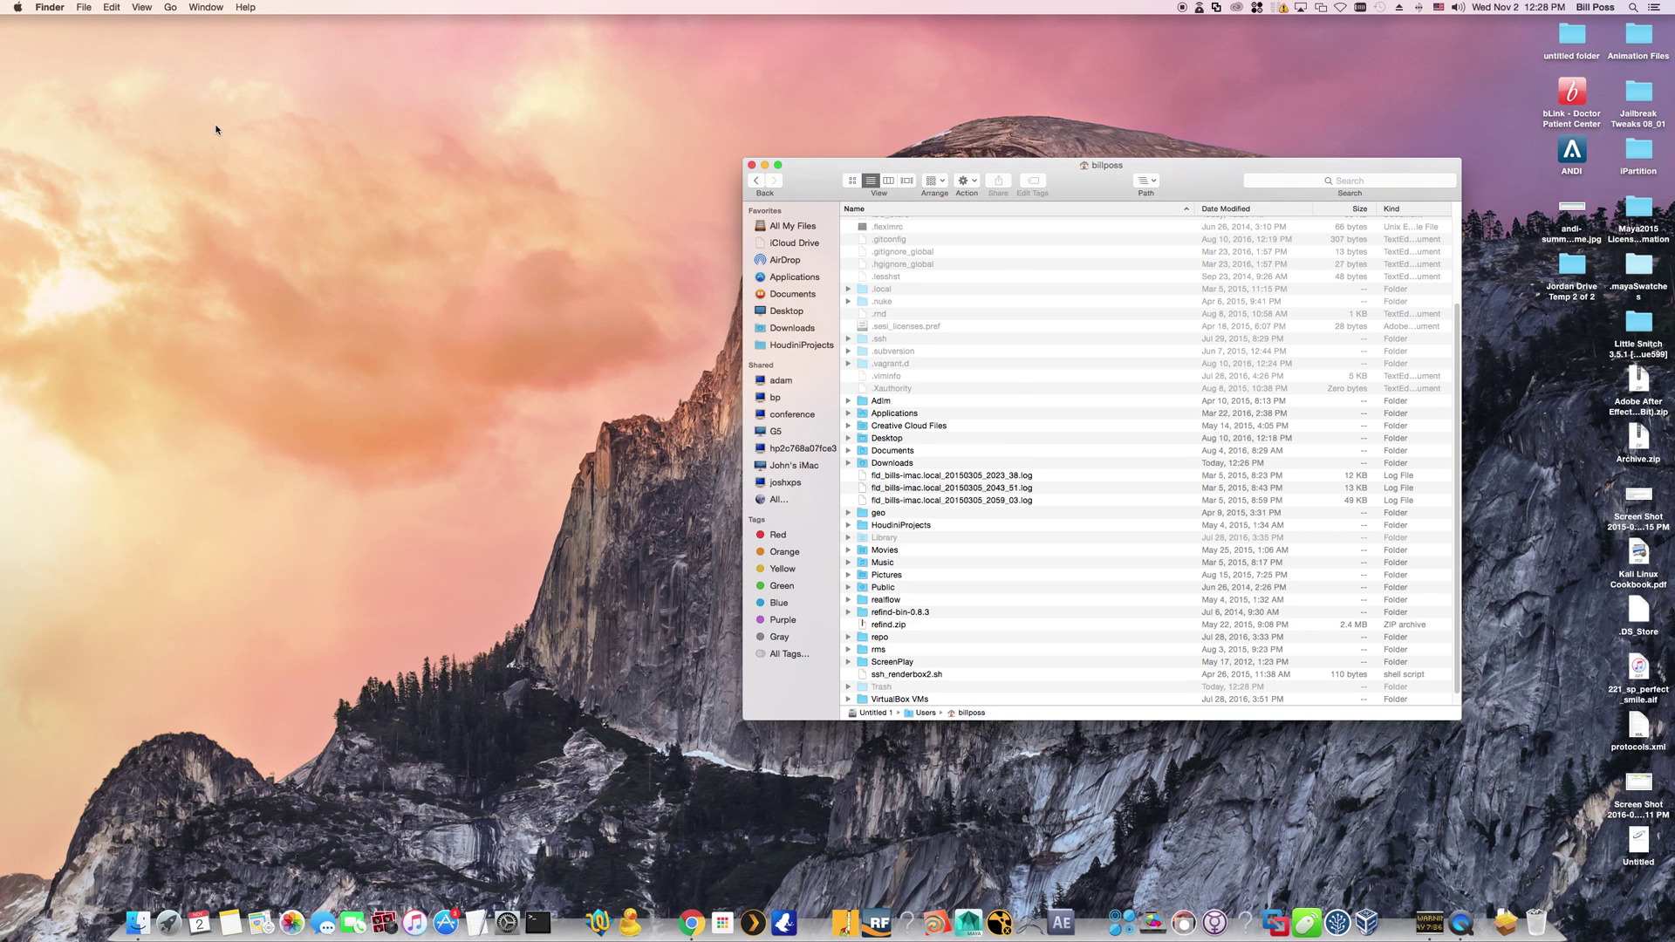
scroll(1033, 447, down, 1)
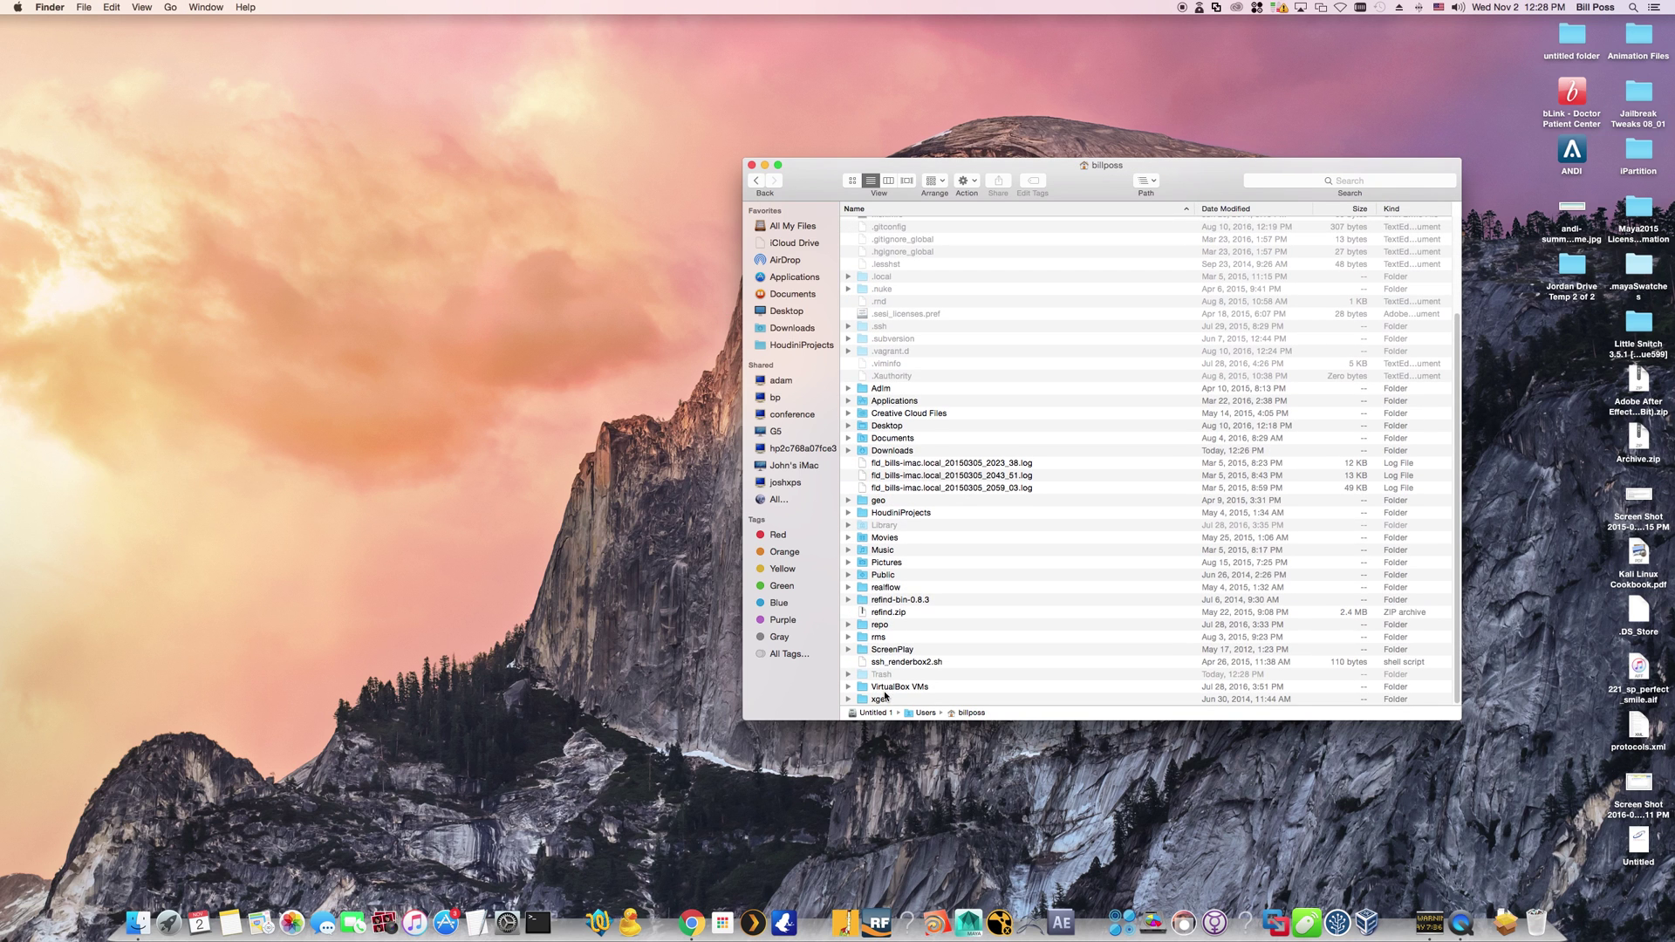
click(853, 180)
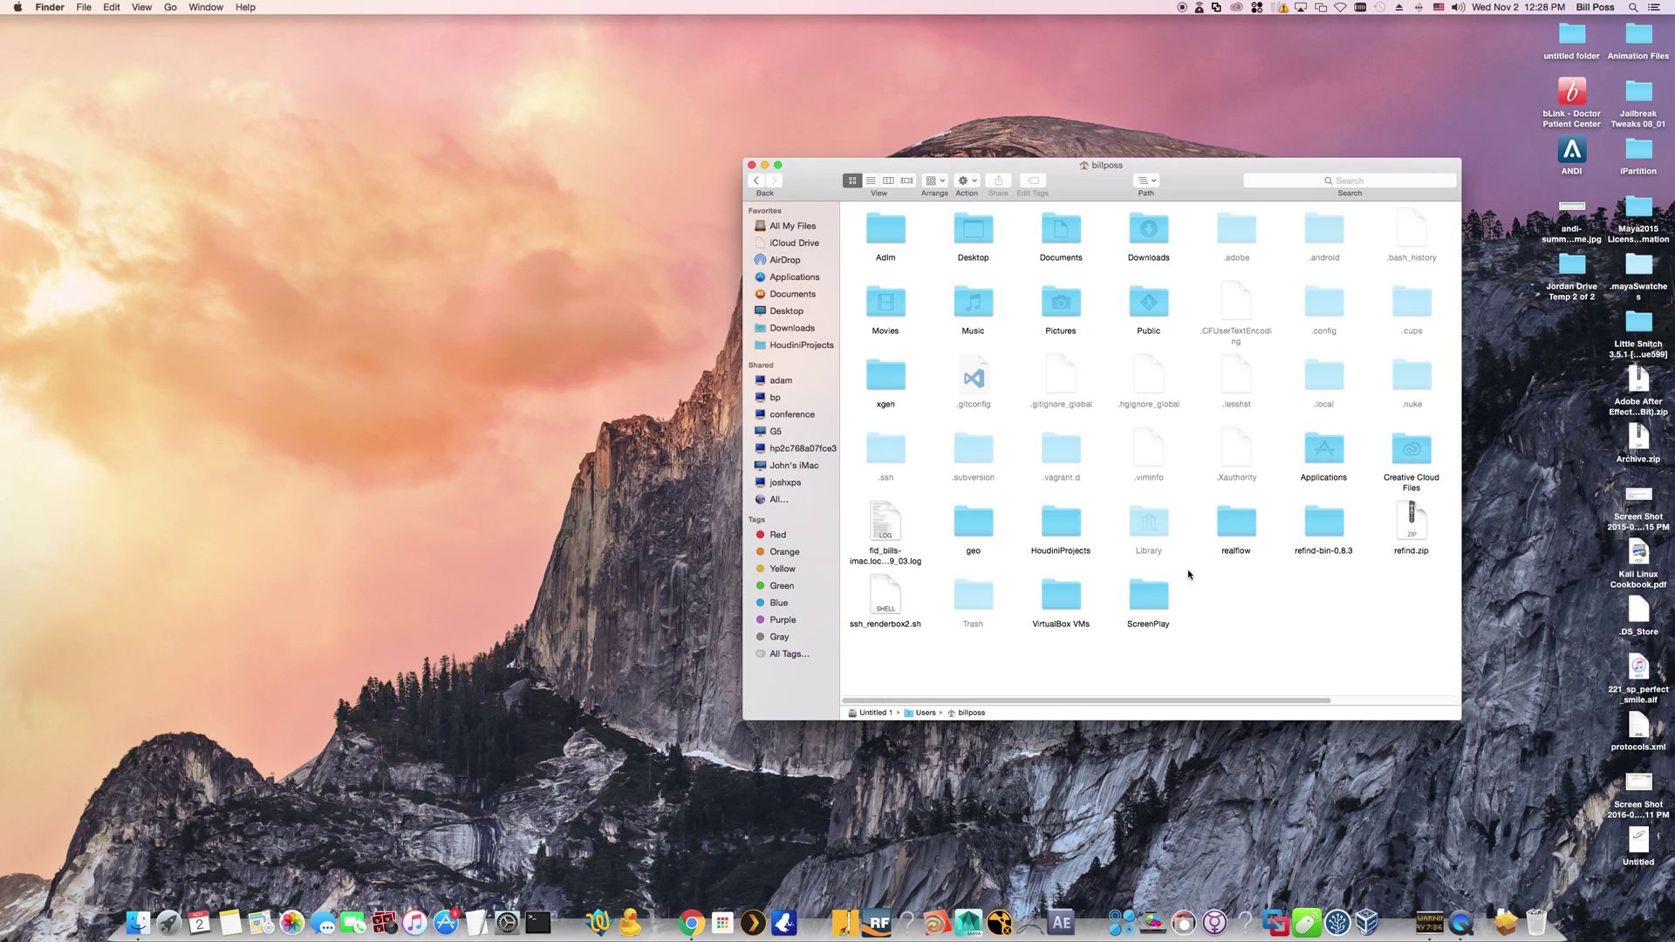
click(1148, 597)
double_click(1148, 597)
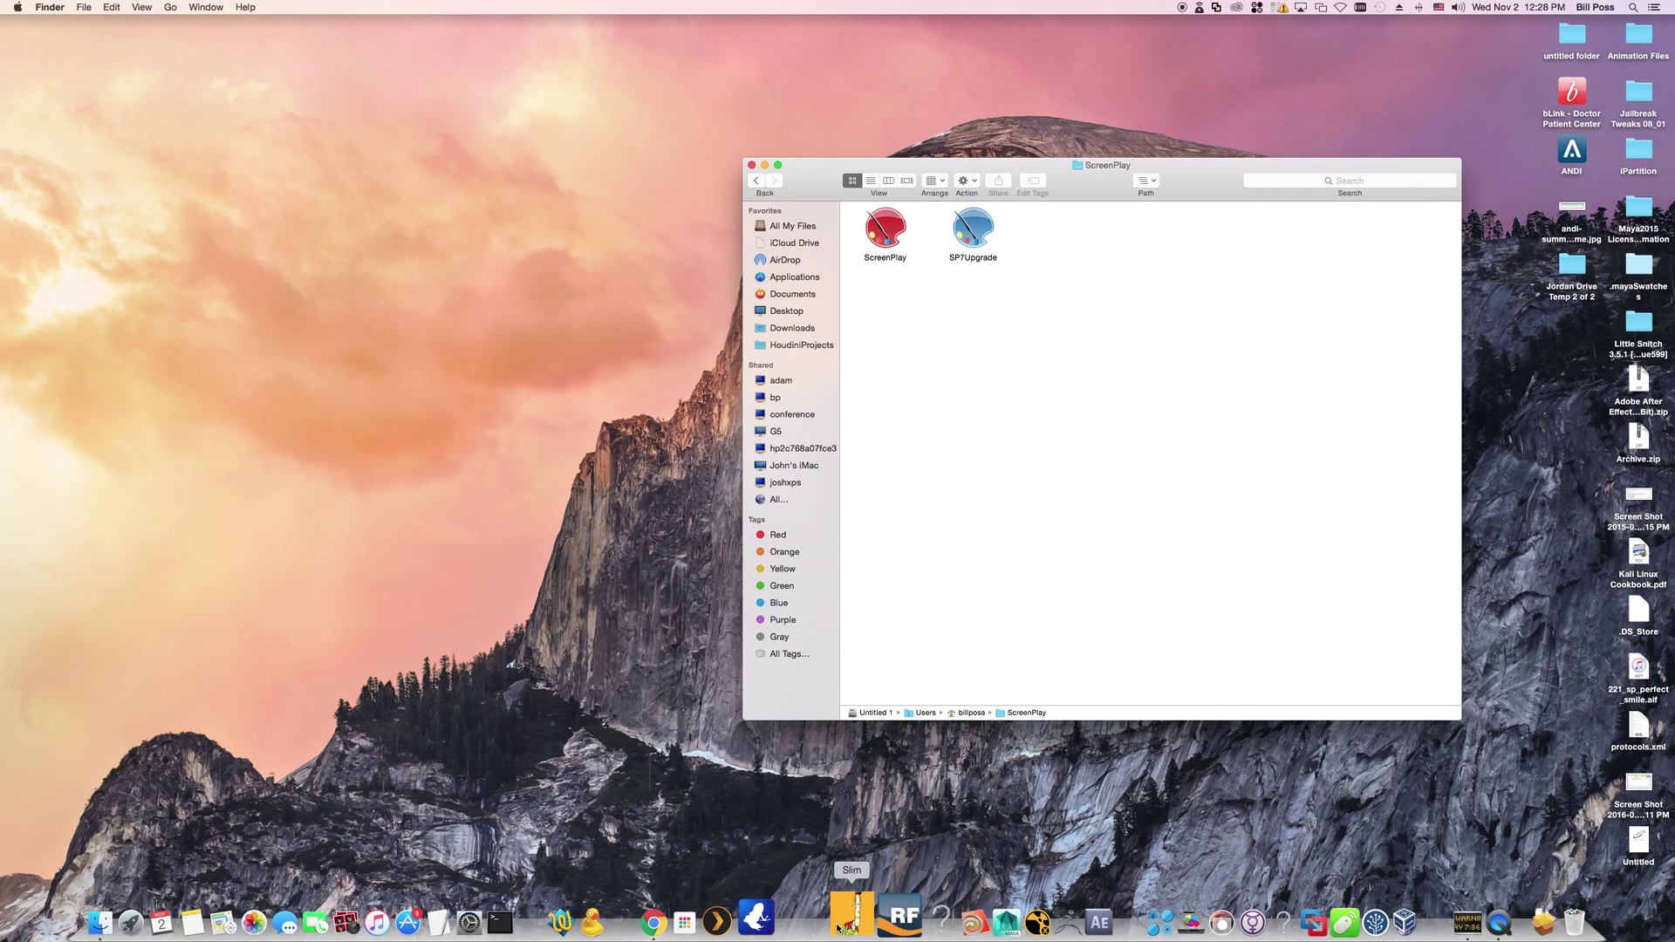
Drag the ScreenPlay app icon into the Dock, then close the ScreenPlay folder window
click(904, 231)
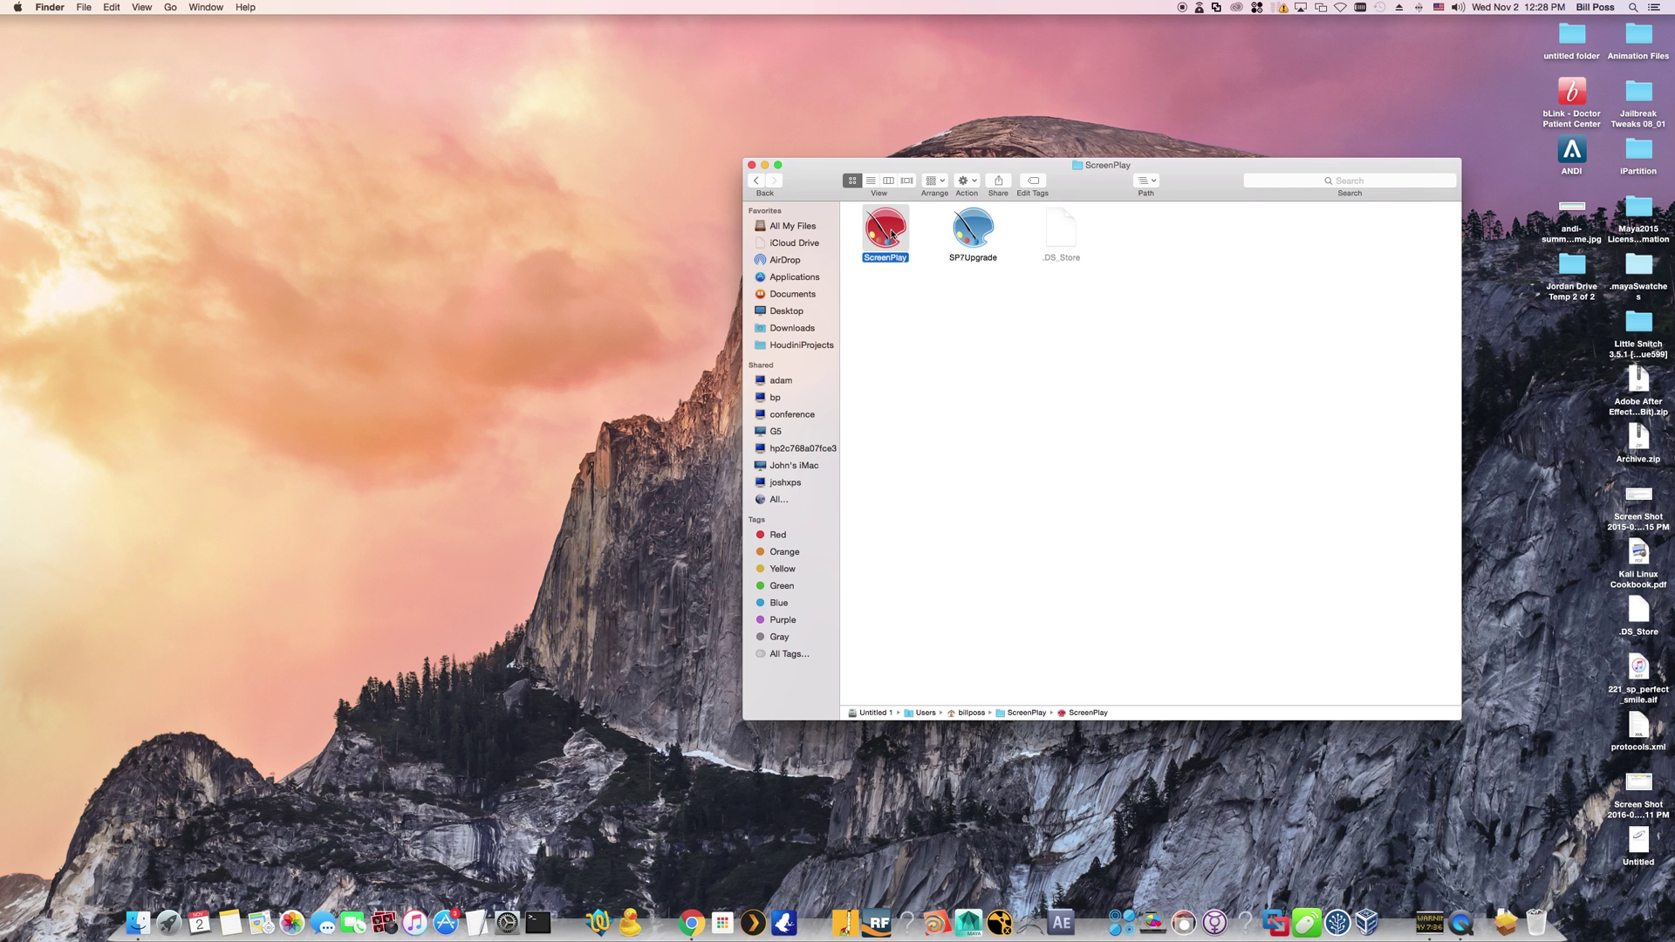
drag(891, 234, 855, 602)
drag(886, 229, 740, 922)
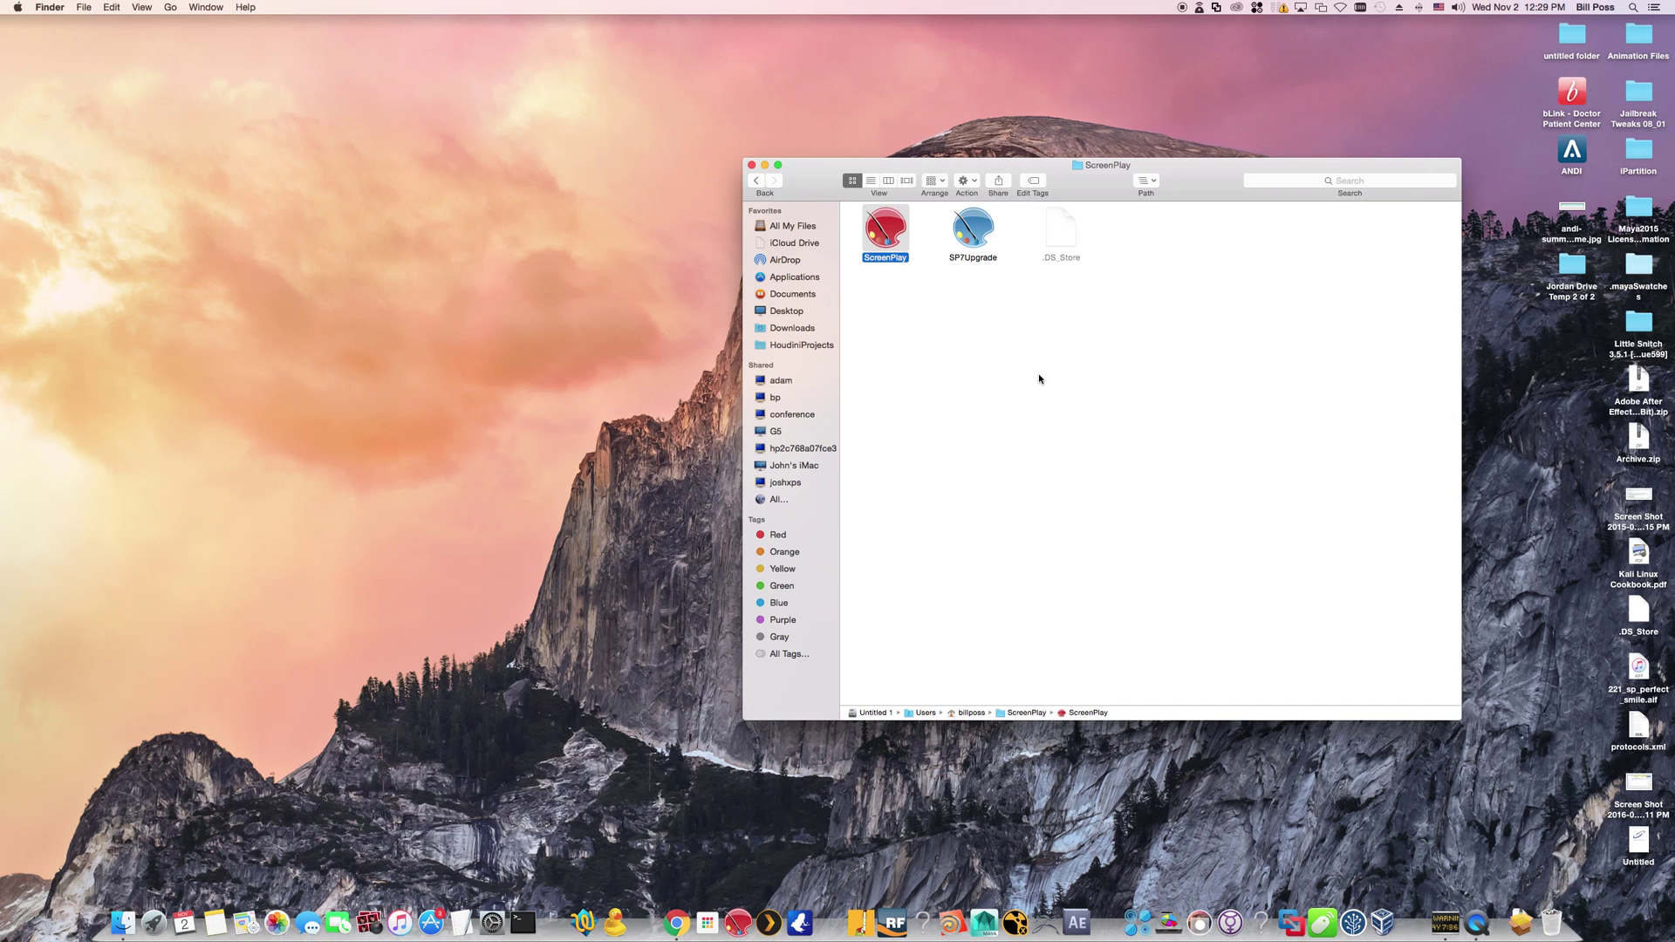
click(1058, 329)
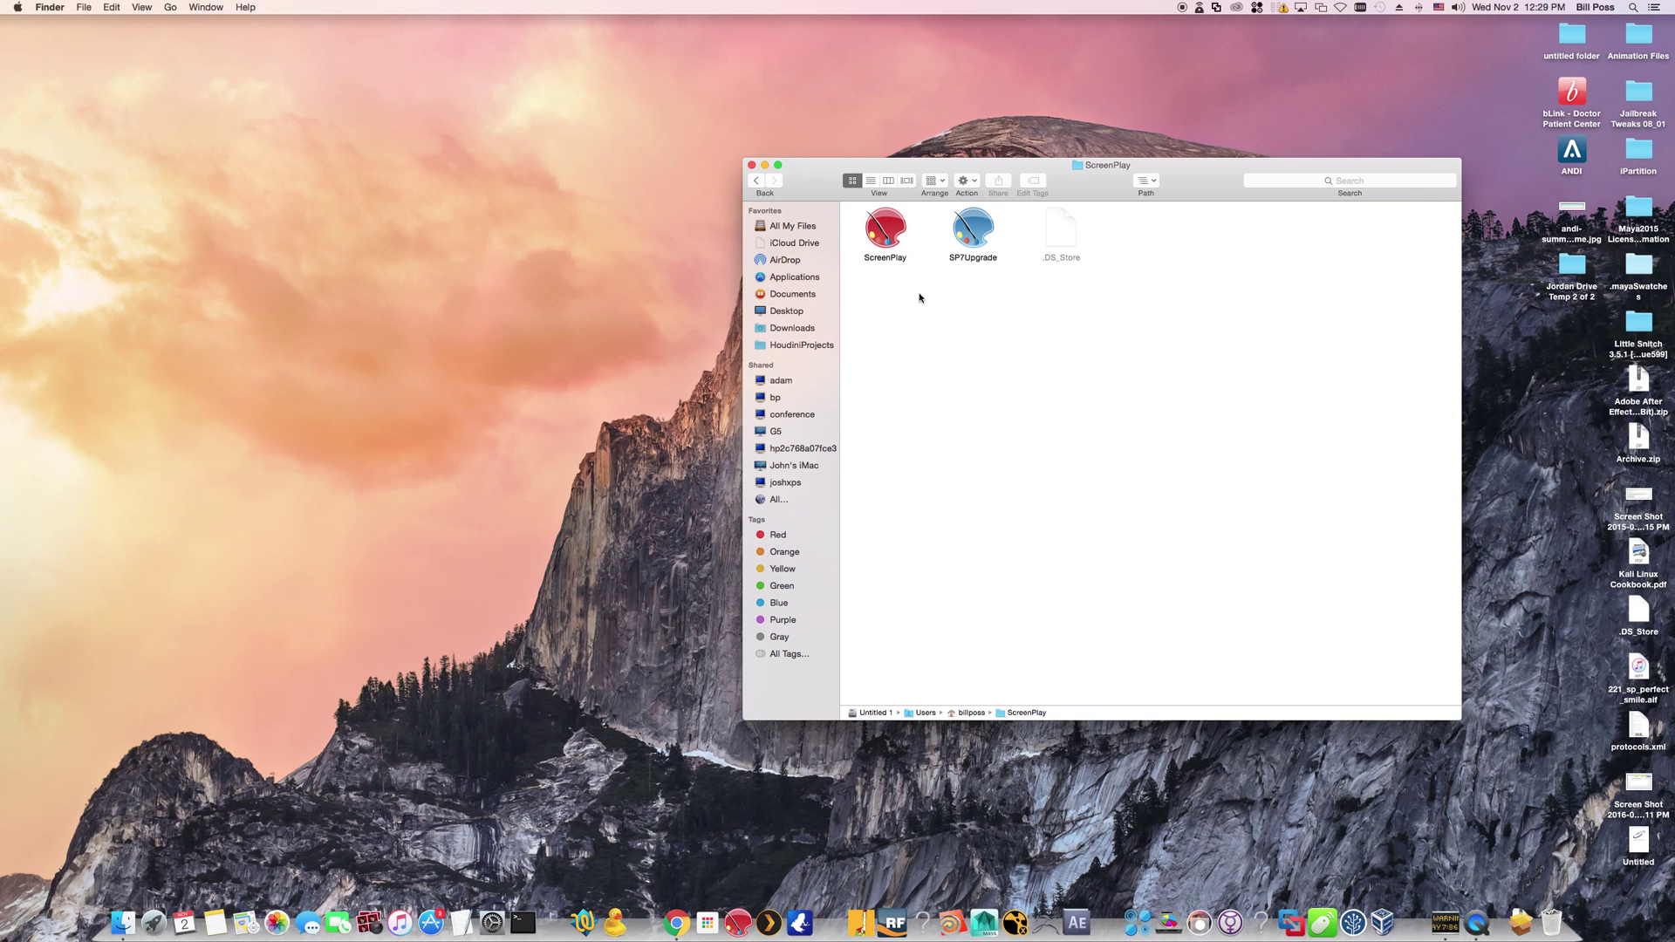
click(752, 165)
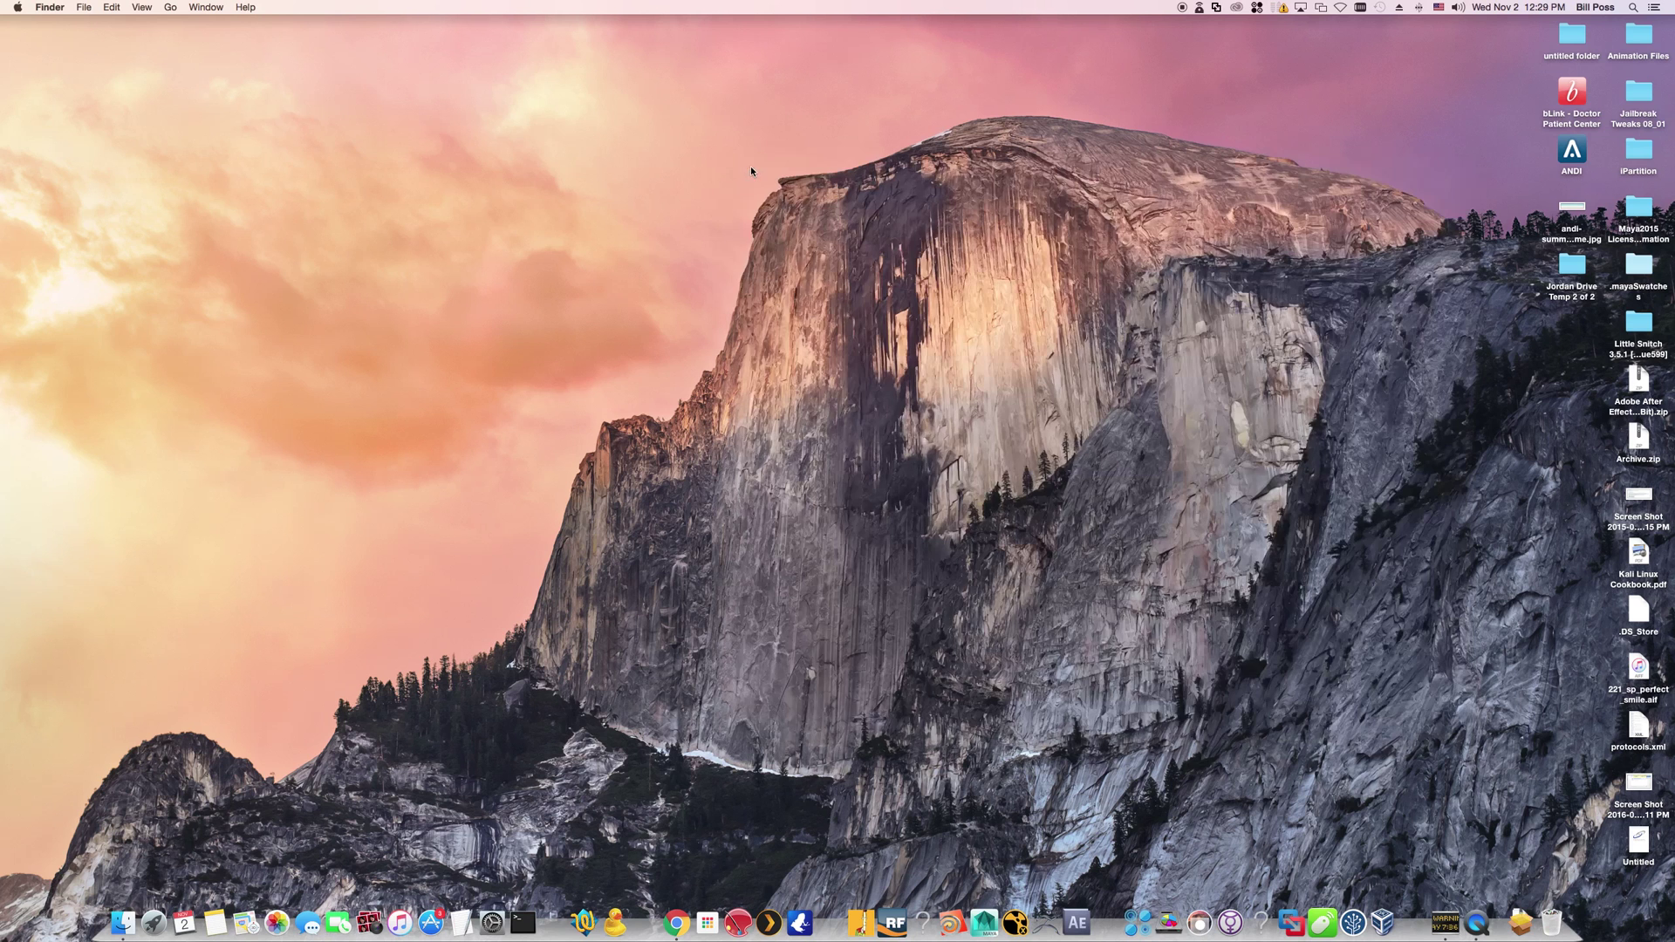
Launch ScreenPlay from the Dock and clear the old Username and Password entries
click(742, 914)
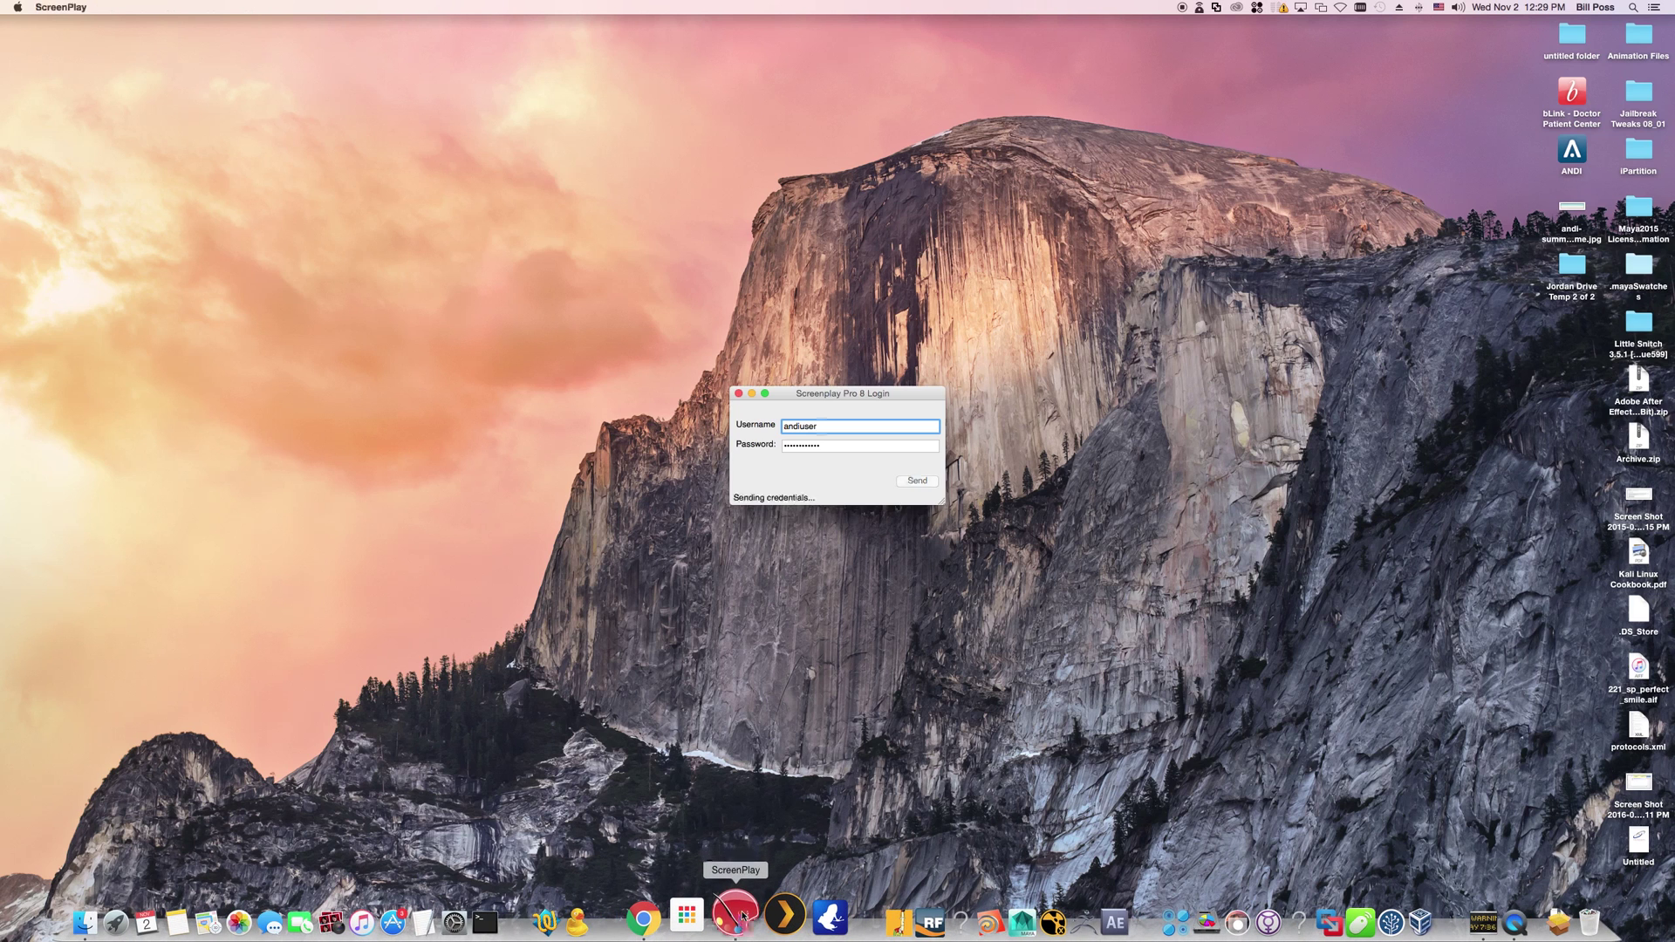
double_click(833, 429)
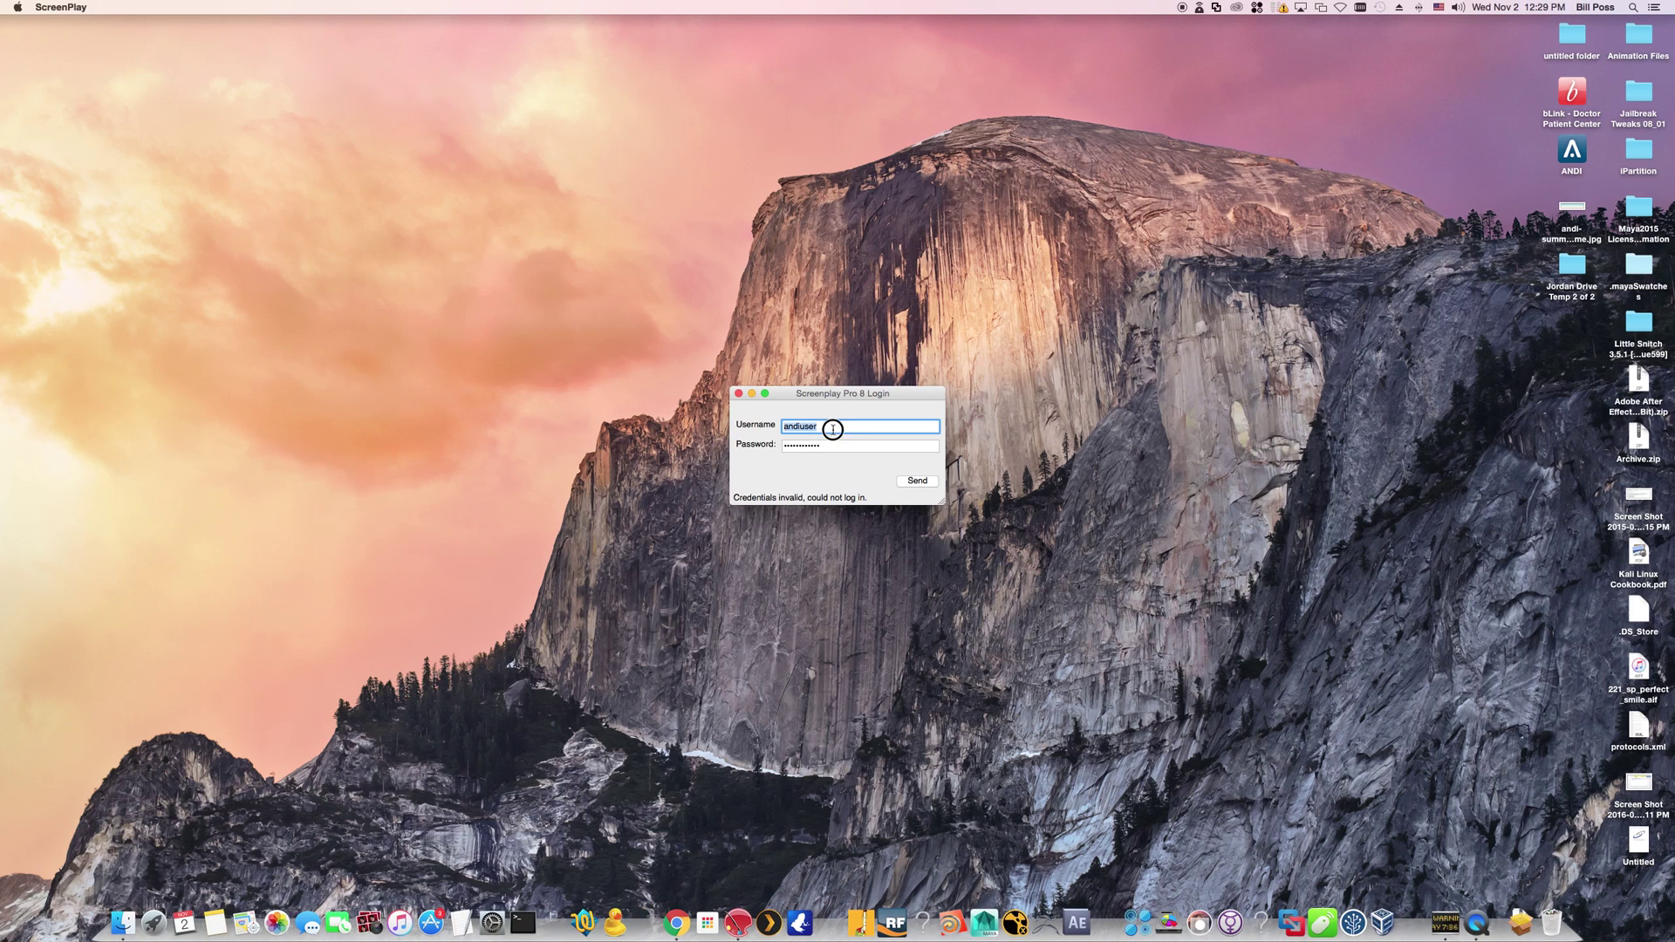
key(BackSpace)
double_click(836, 446)
key(BackSpace)
Enter the account e-mail as username and the account password, then send the login
click(839, 428)
key(Tab)
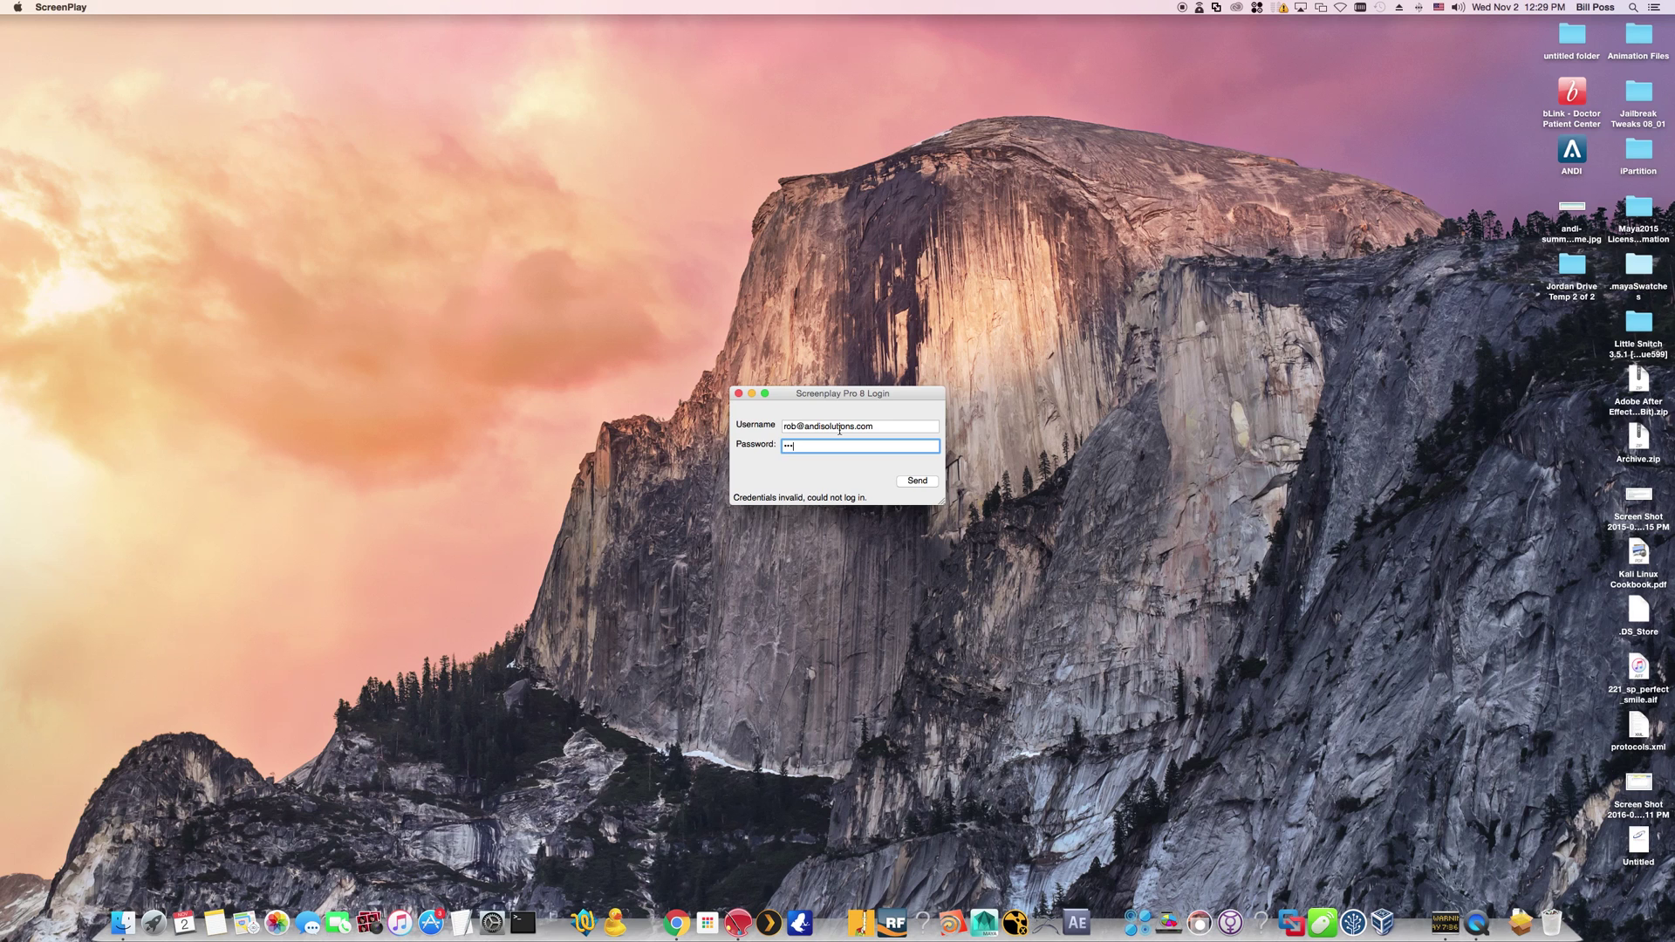
click(917, 484)
click(920, 482)
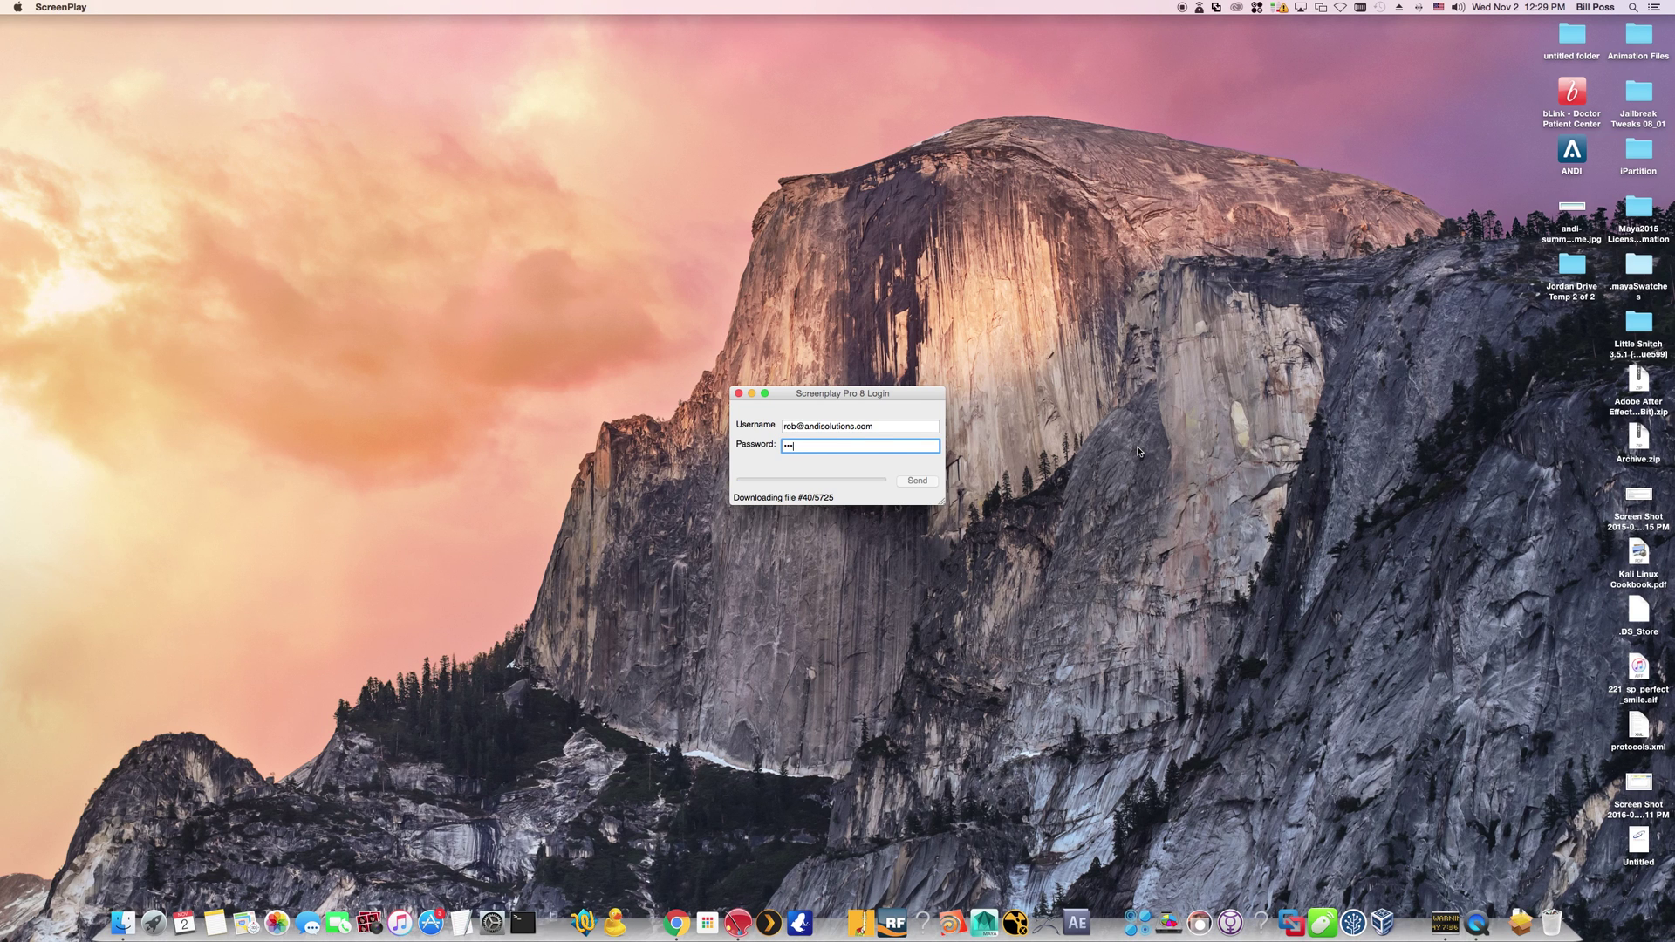
click(750, 395)
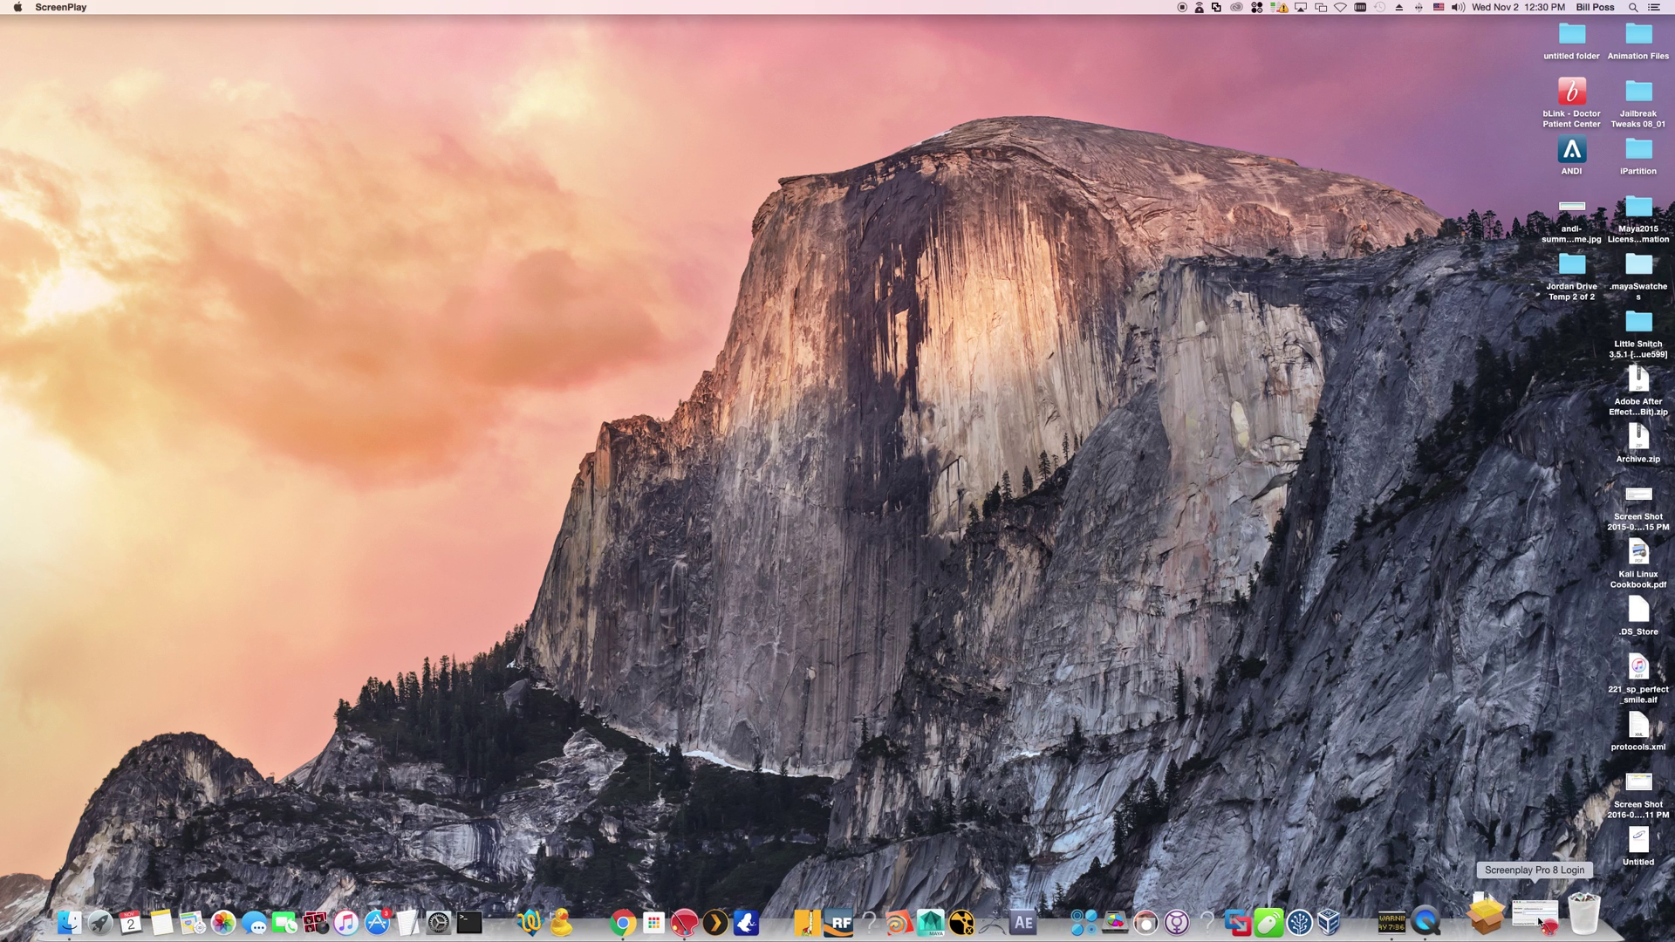
click(1538, 922)
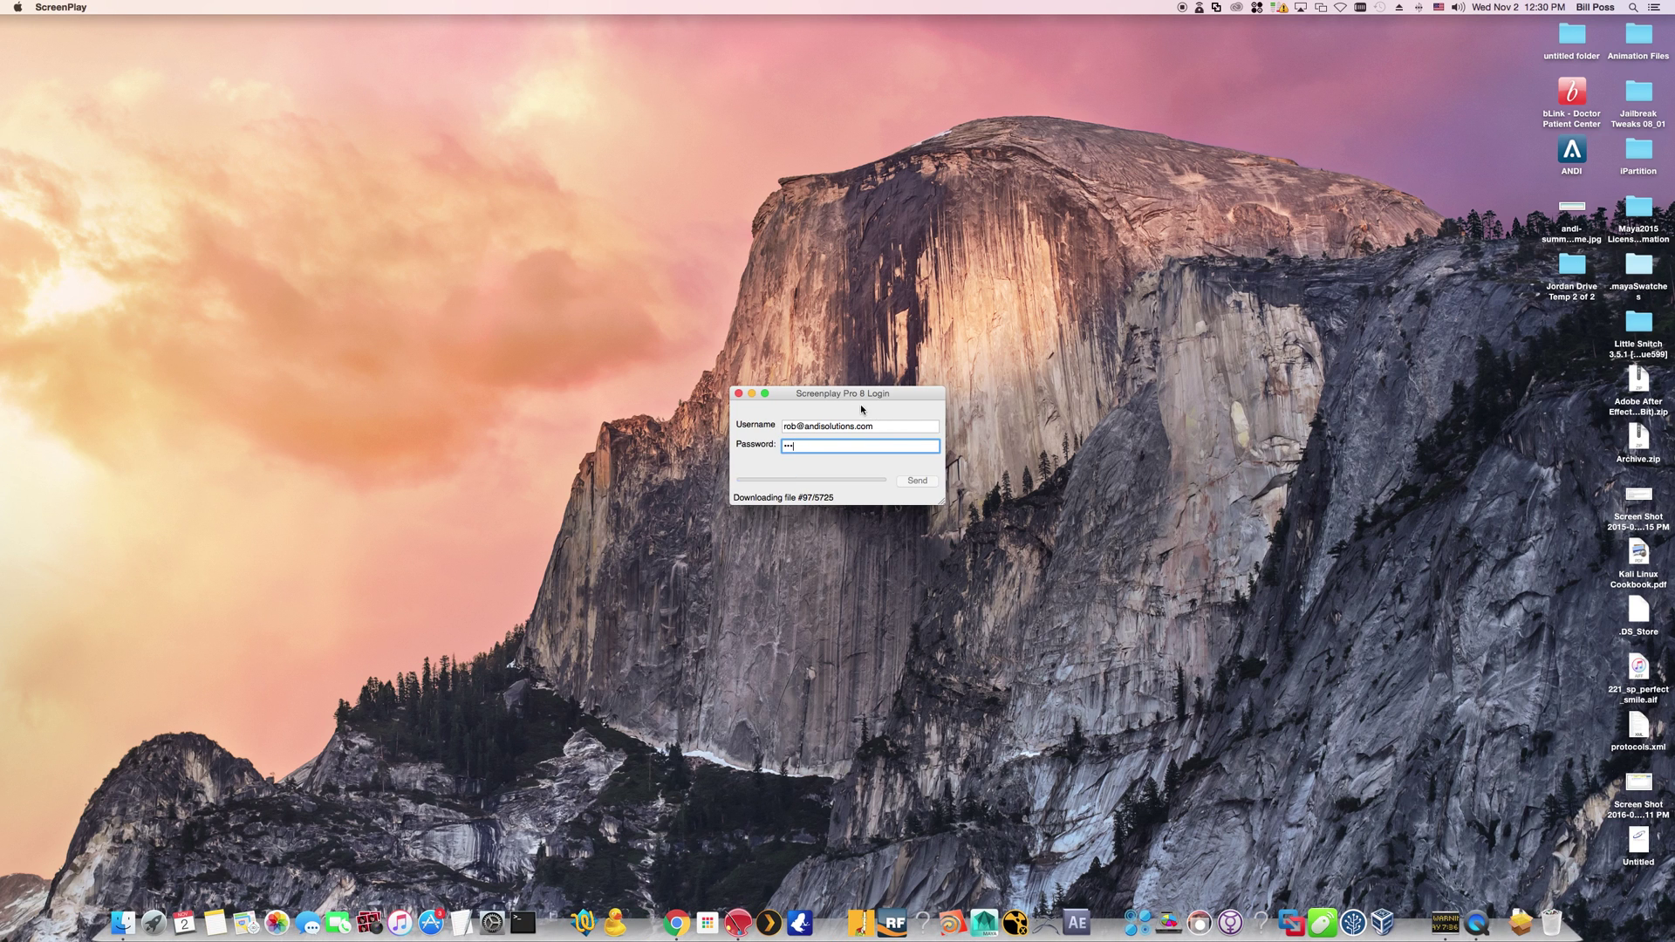
Close the ScreenPlay Pro 8 login window and relaunch it from the Dock so it resumes sending credentials
click(739, 394)
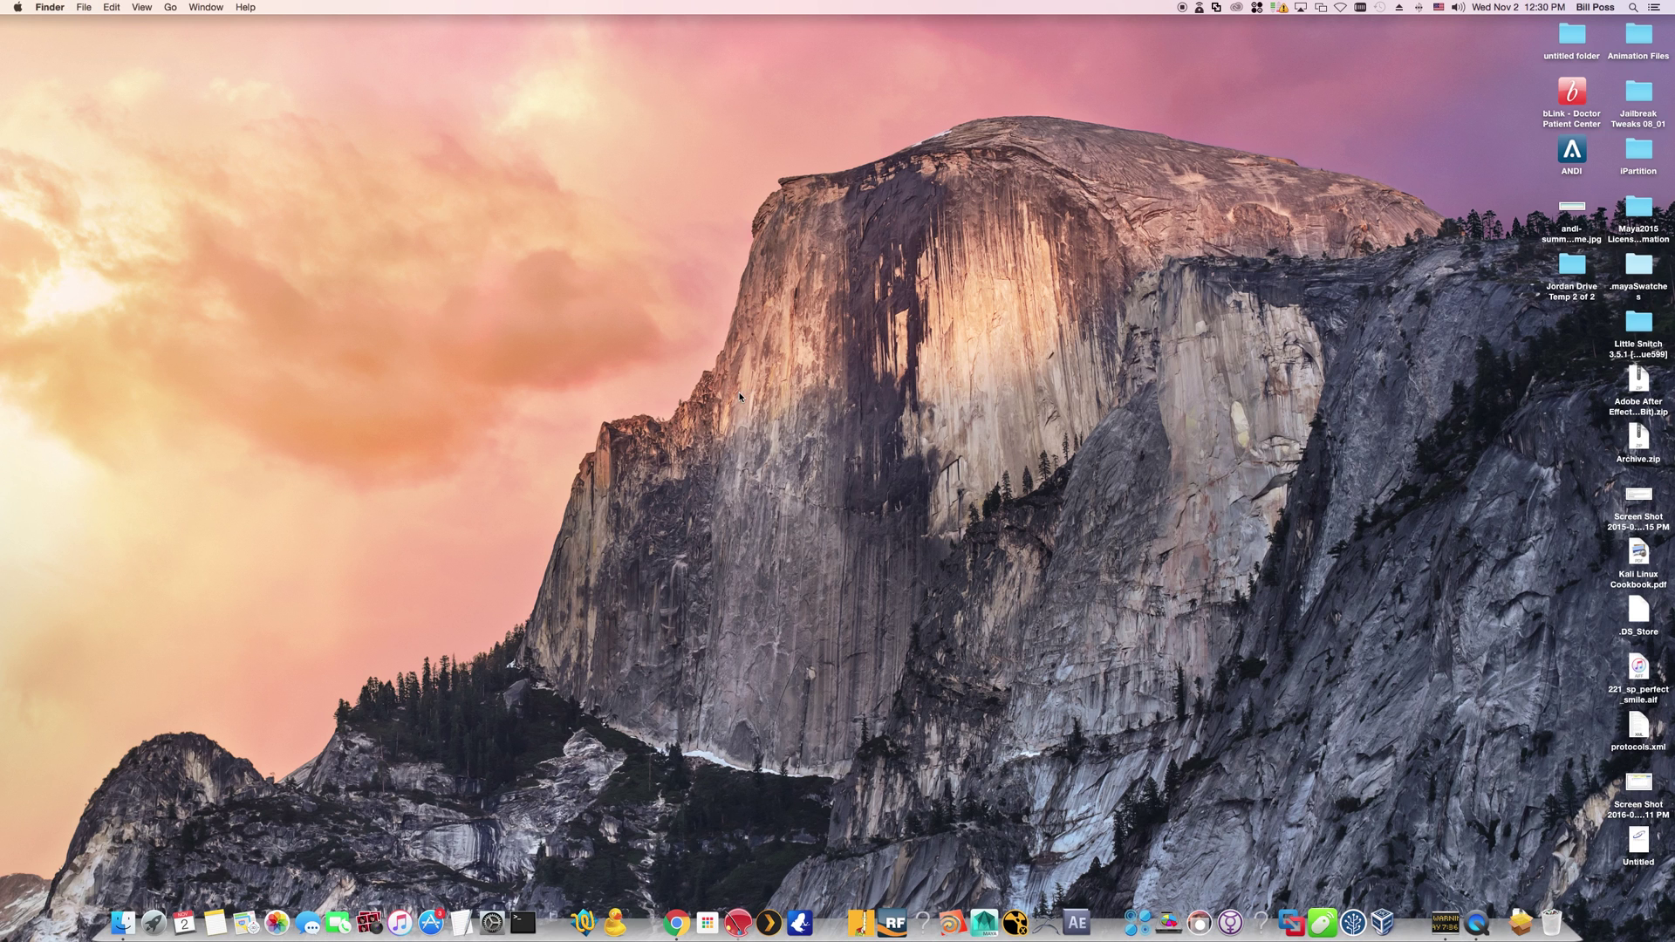
click(738, 922)
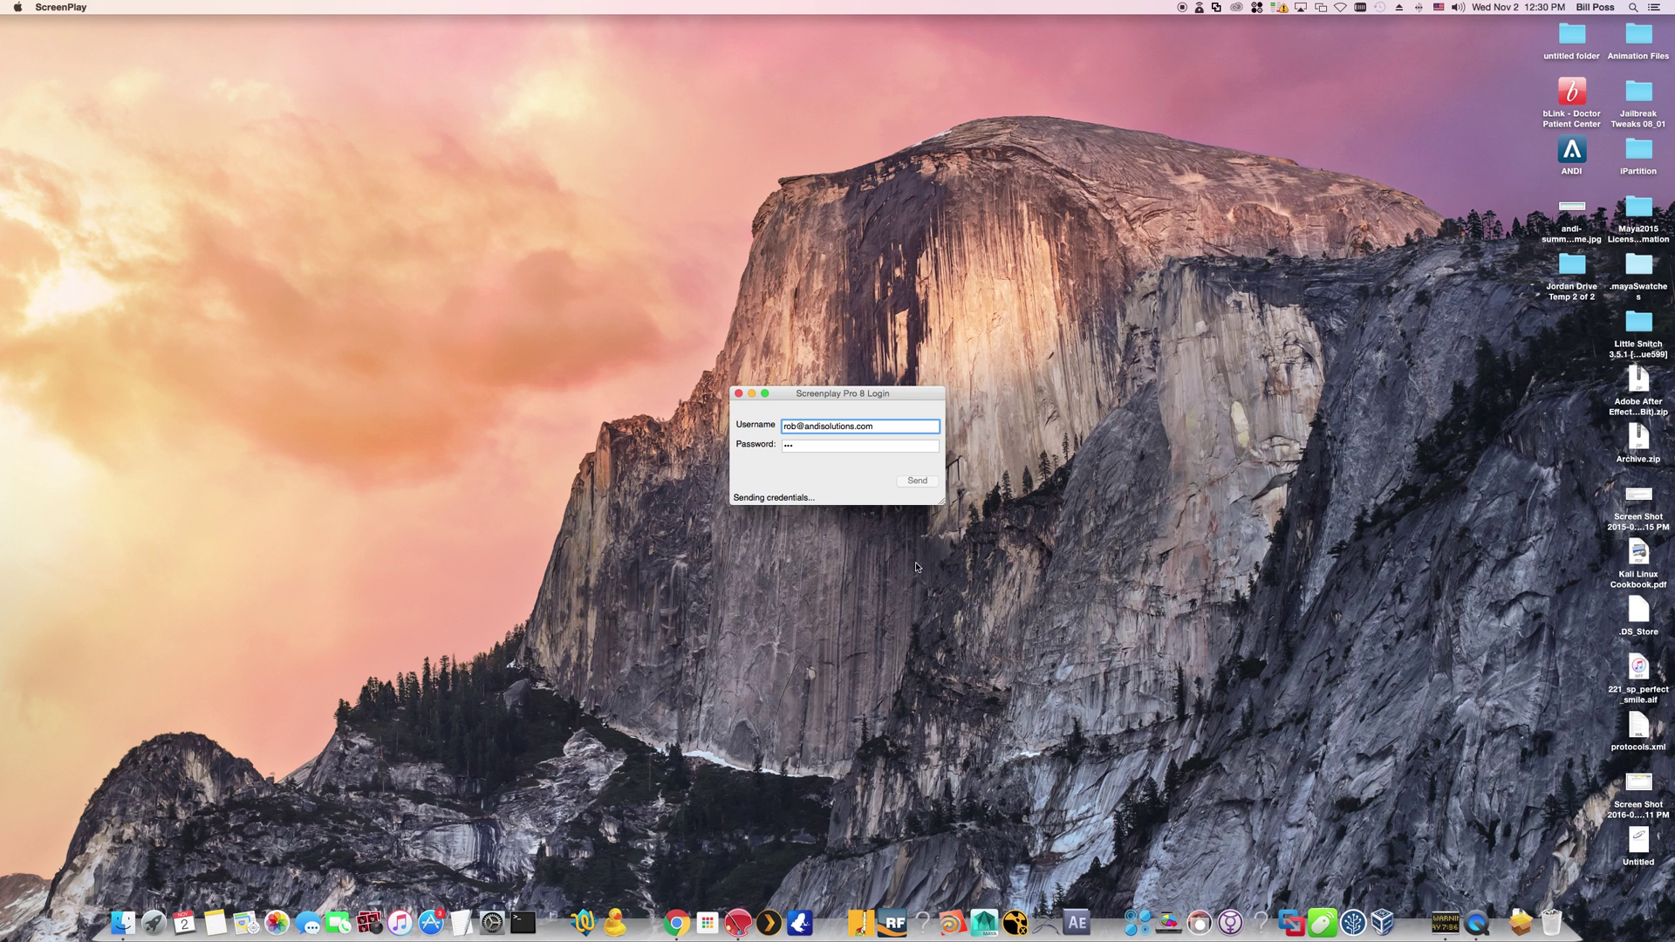